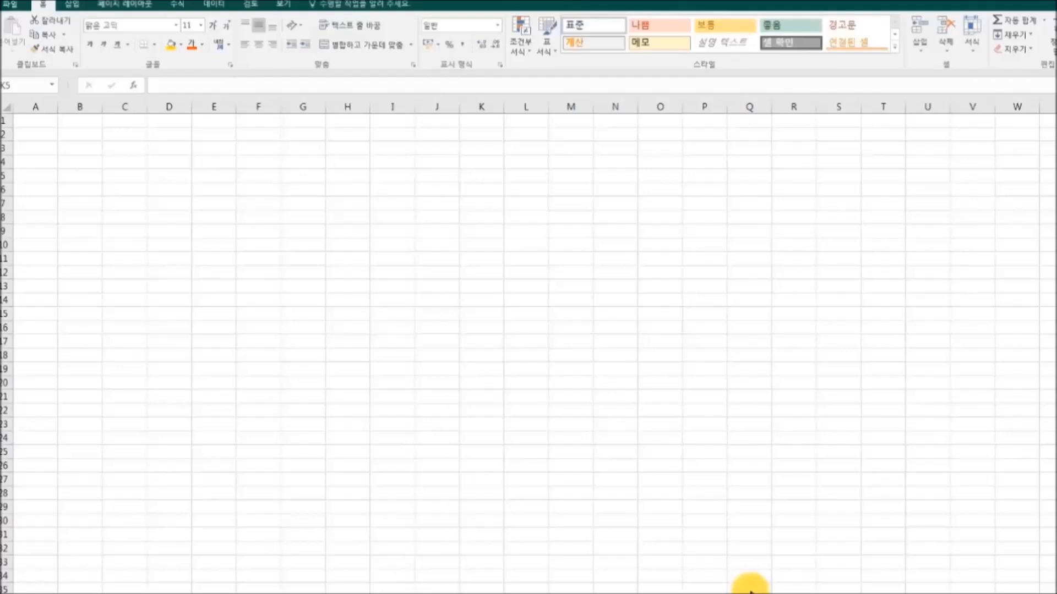
{"action": "left_click", "coordinate": [176, 176]}
{"action": "left_click", "coordinate": [264, 175]}
{"action": "left_click", "coordinate": [290, 175]}
{"action": "left_click", "coordinate": [351, 175]}
{"action": "left_click", "coordinate": [348, 160]}
{"action": "left_click", "coordinate": [400, 159]}
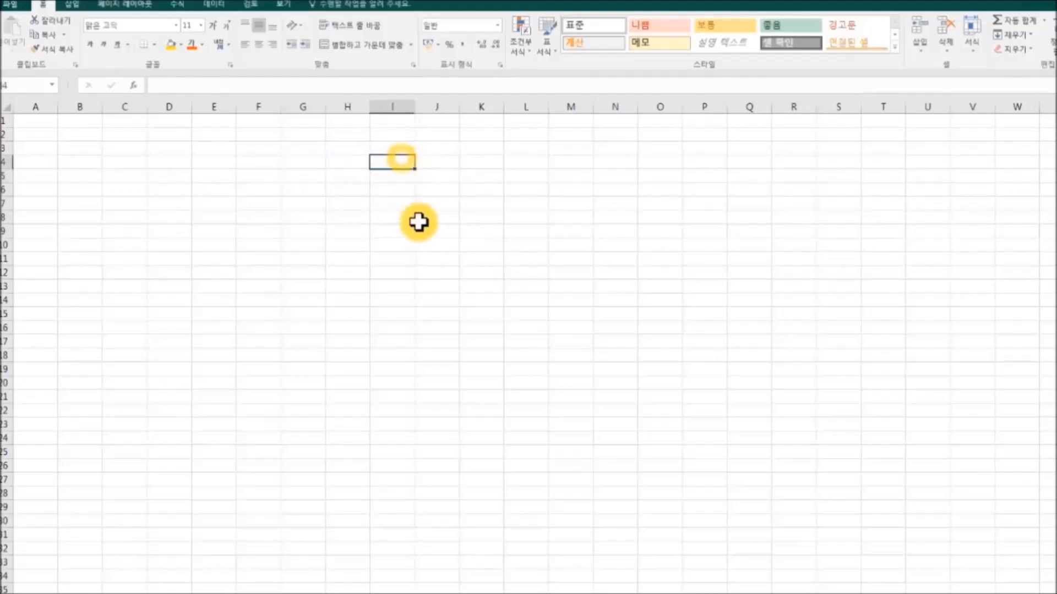
- Enter 셀 in cell H6 and fill it across the range H6:Q23
{"action": "left_click", "coordinate": [340, 192]}
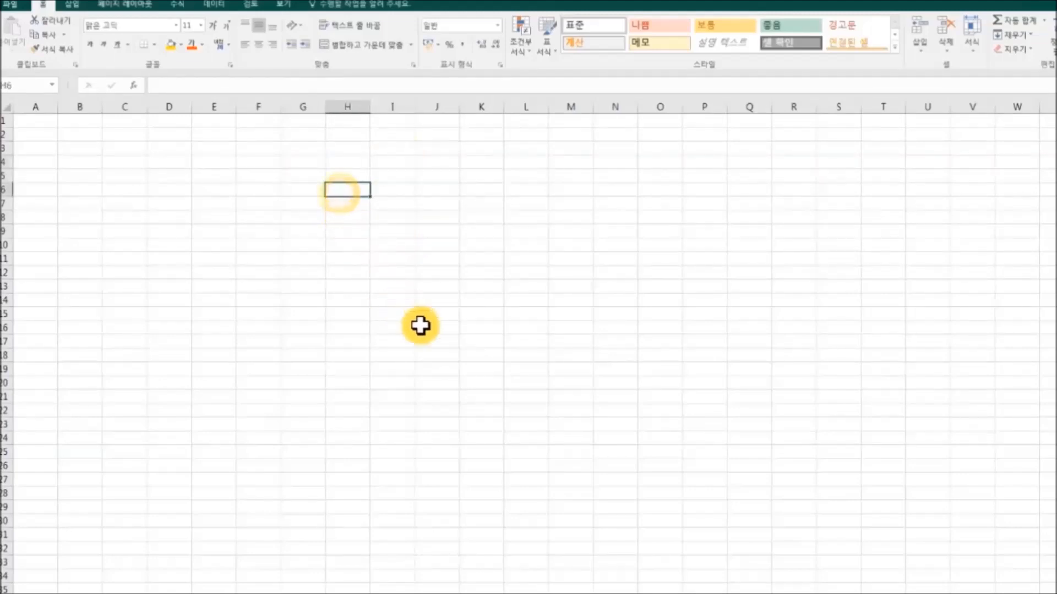
{"action": "type", "text": "ㅅ"}
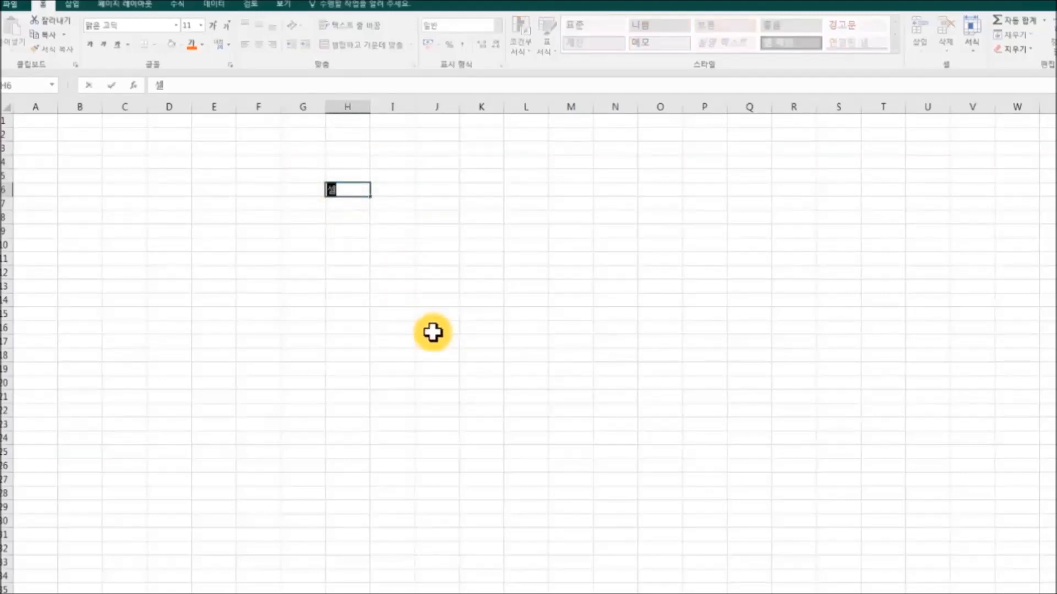
{"action": "left_click", "coordinate": [429, 332]}
{"action": "left_click", "coordinate": [356, 187]}
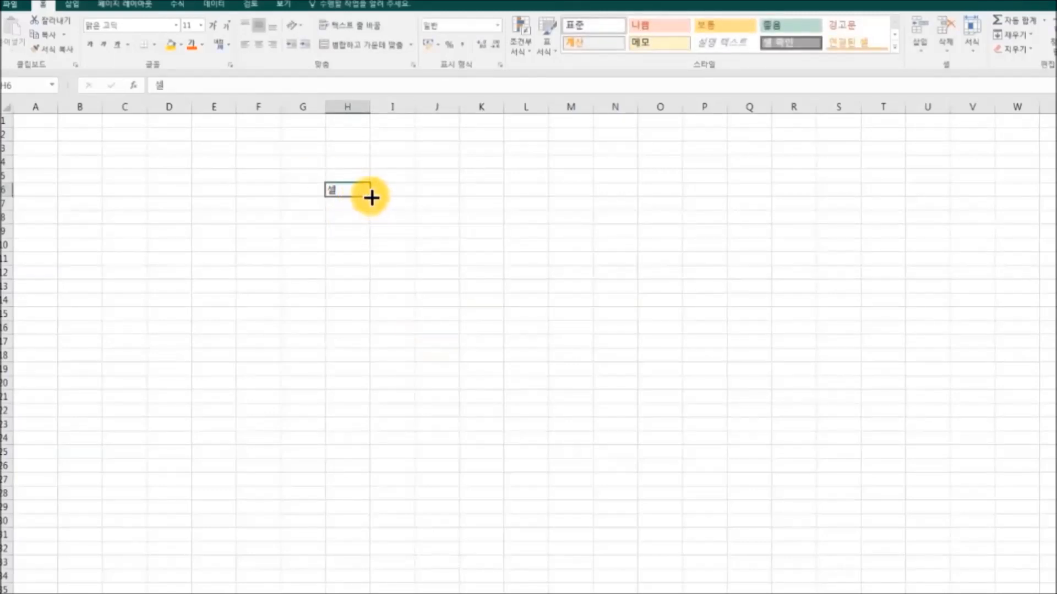
{"action": "mouse_move", "coordinate": [371, 206]}
{"action": "left_mouse_down"}
{"action": "mouse_move", "coordinate": [370, 433]}
{"action": "mouse_move", "coordinate": [754, 428]}
{"action": "left_mouse_up"}
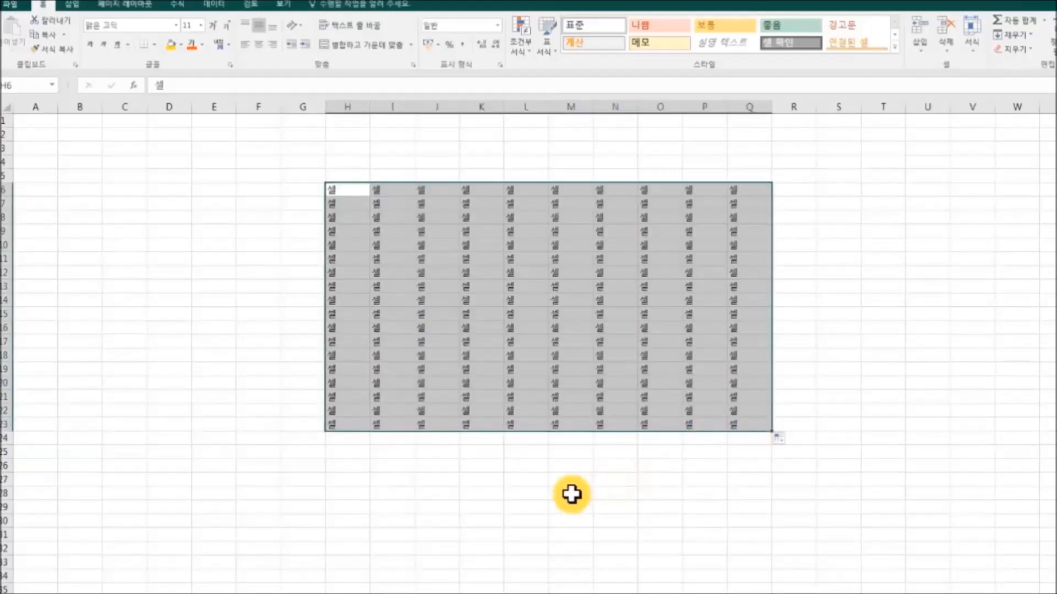
{"action": "left_click", "coordinate": [571, 493]}
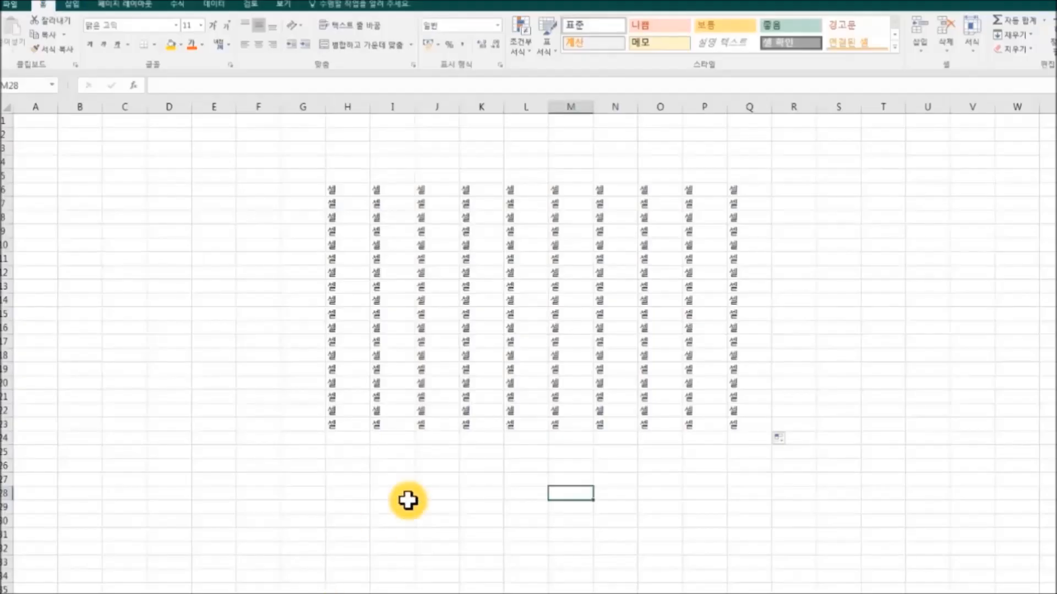
{"action": "left_click", "coordinate": [231, 244]}
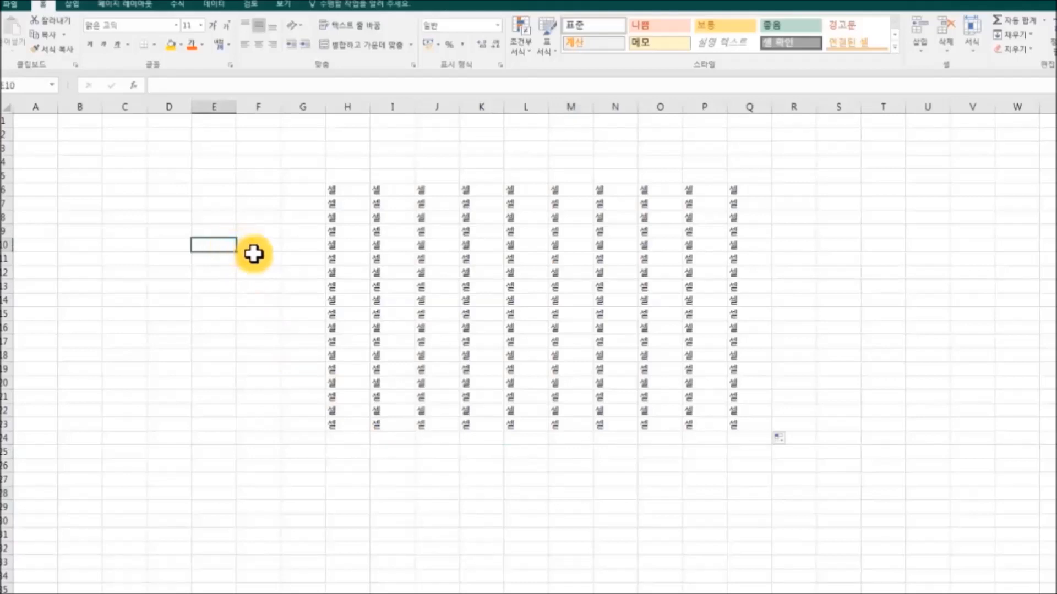
{"action": "left_click", "coordinate": [259, 246]}
{"action": "left_click", "coordinate": [302, 243]}
{"action": "left_click", "coordinate": [302, 272]}
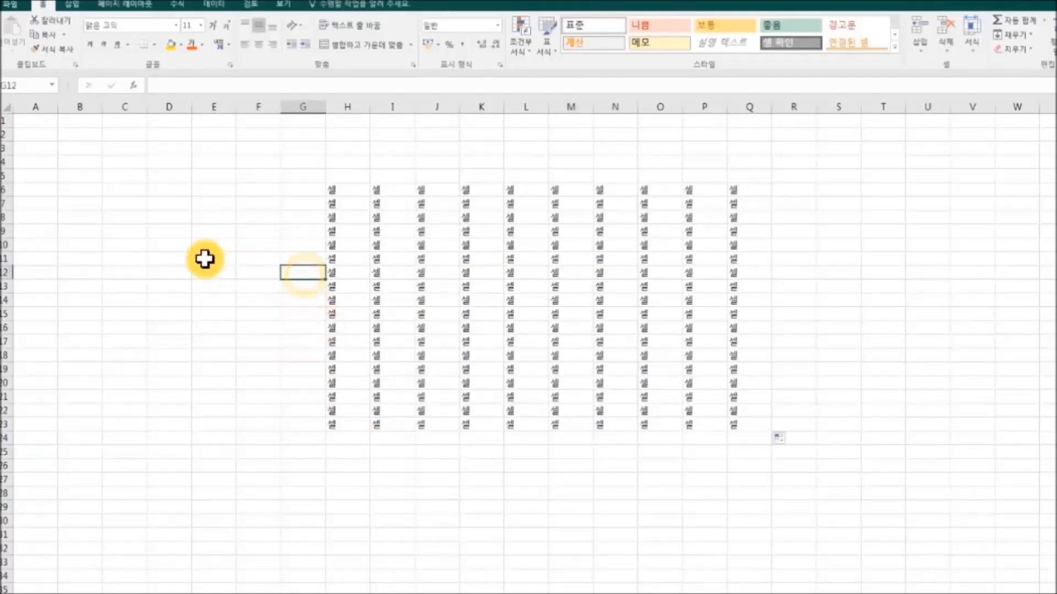
- Clear the contents of the range H6:Q23 and give those cells a light blue fill
{"action": "left_click_drag", "start_coordinate": [330, 189], "coordinate": [745, 431]}
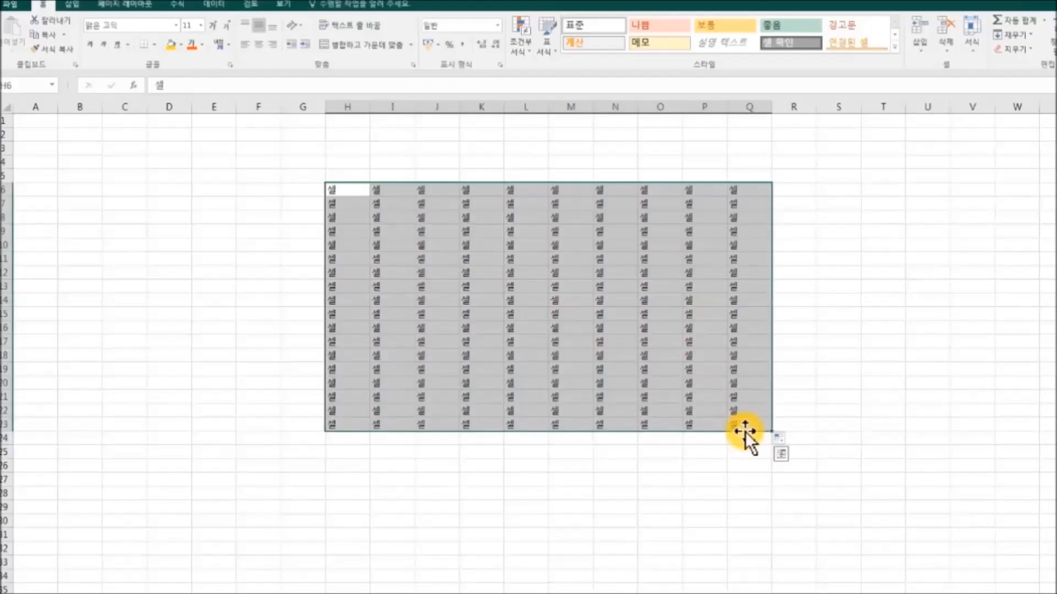
{"action": "key", "text": "Delete"}
{"action": "left_click", "coordinate": [180, 45]}
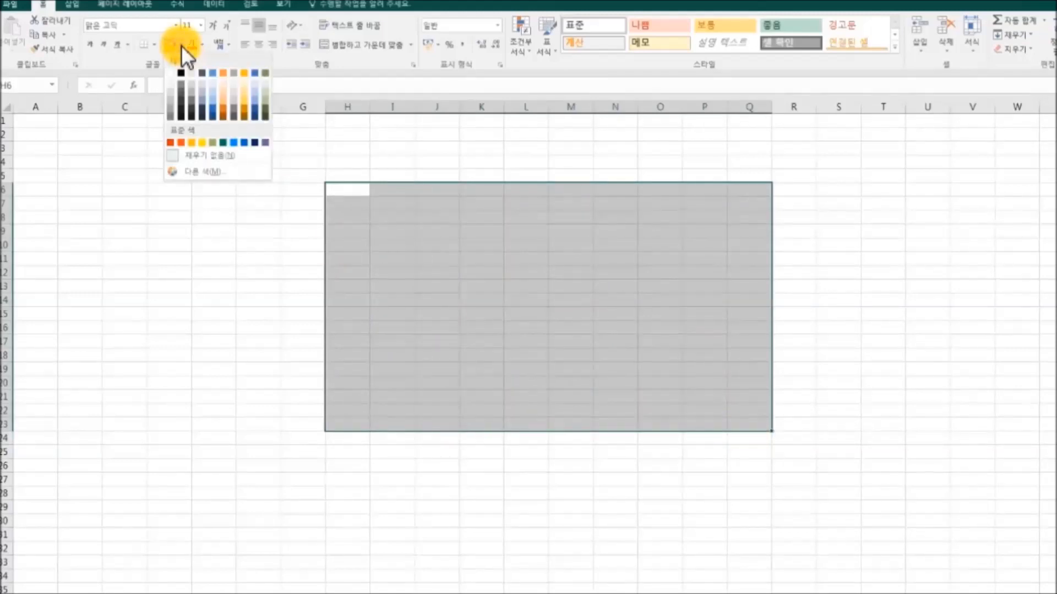
{"action": "left_click", "coordinate": [216, 82]}
{"action": "left_click", "coordinate": [288, 307]}
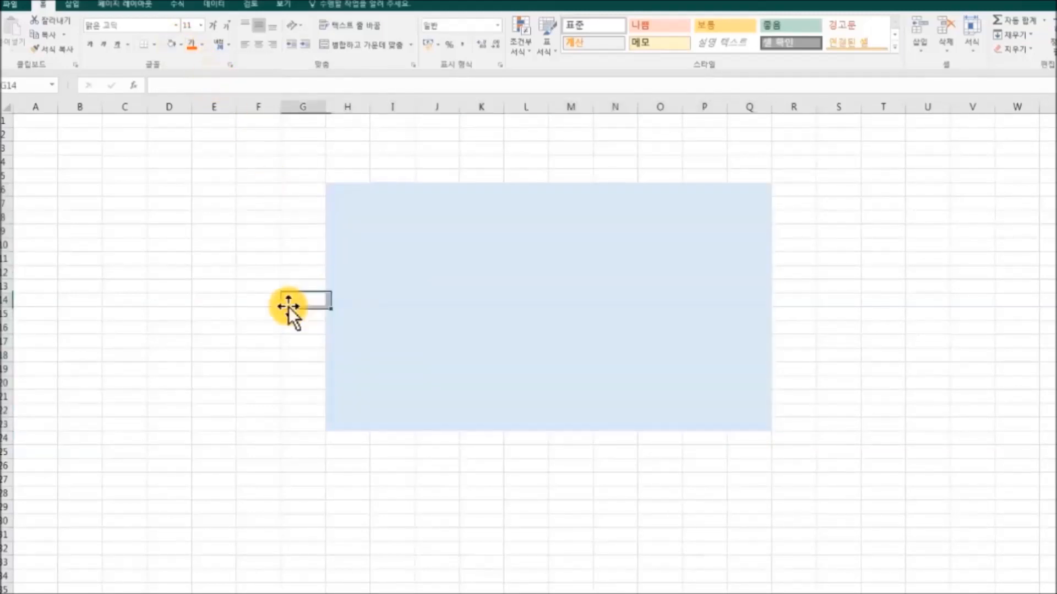
{"action": "left_click", "coordinate": [575, 520]}
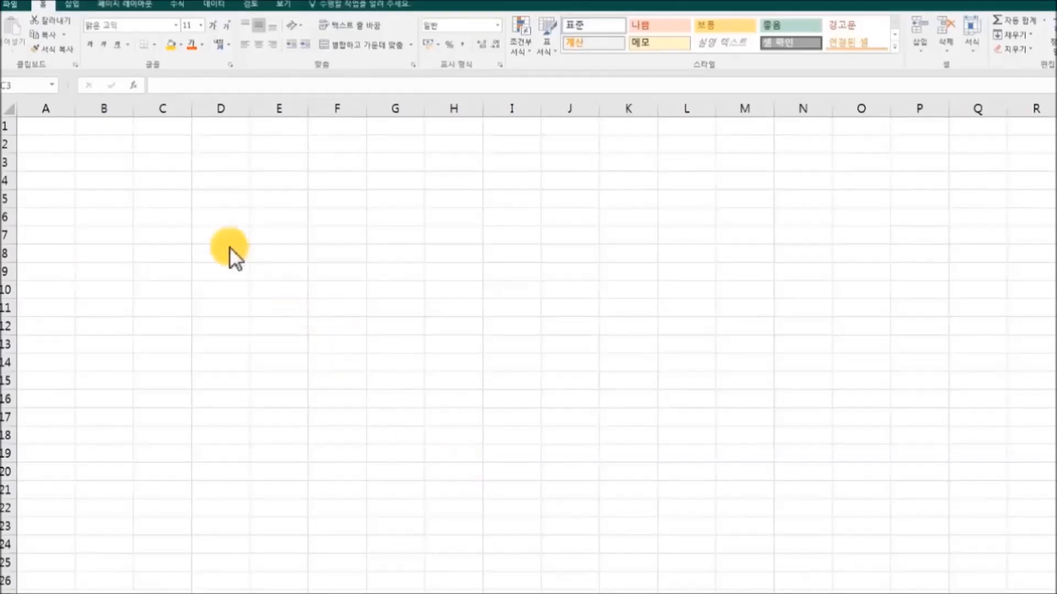
- Enter the text 동해물과 백두산이 미르고 닳도록 in cell C3
{"action": "left_click", "coordinate": [172, 157]}
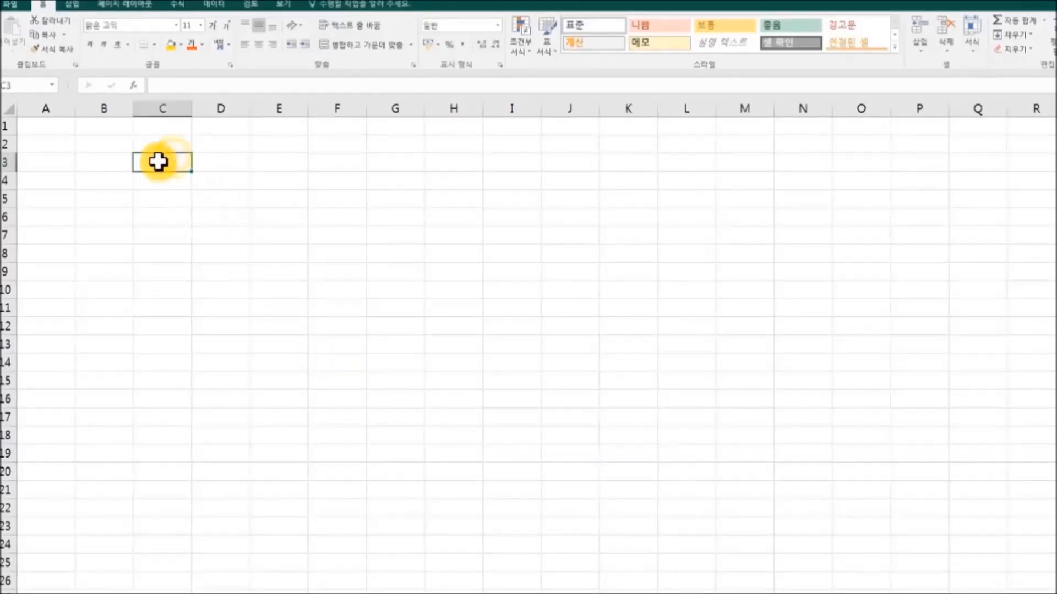
{"action": "key", "text": "F2"}
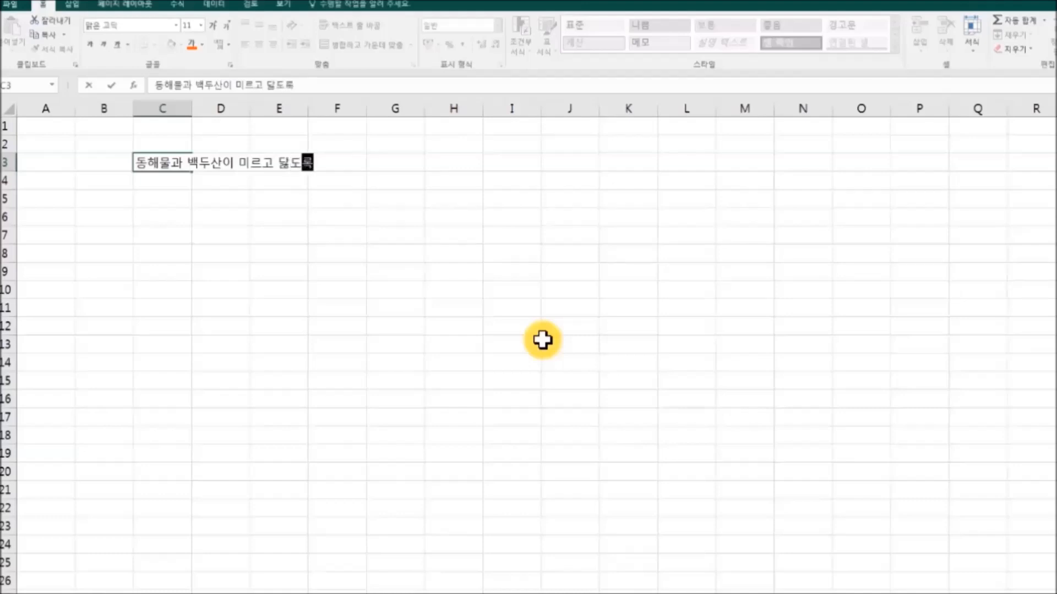
{"action": "left_click", "coordinate": [525, 327]}
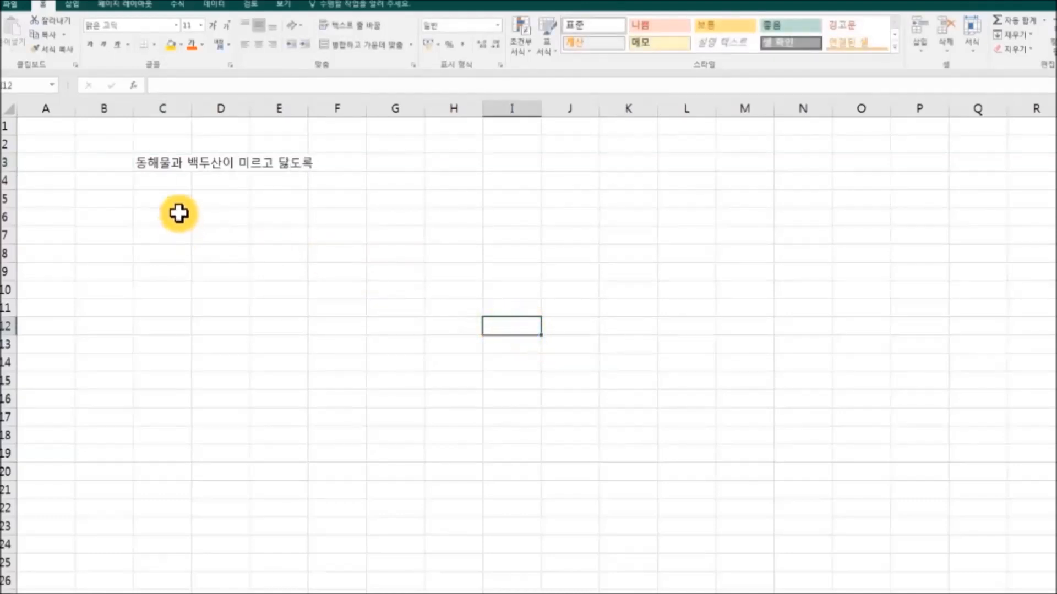
- Widen column C until the whole text of C3 fits in its cell, and undo the widening
{"action": "left_click", "coordinate": [161, 163]}
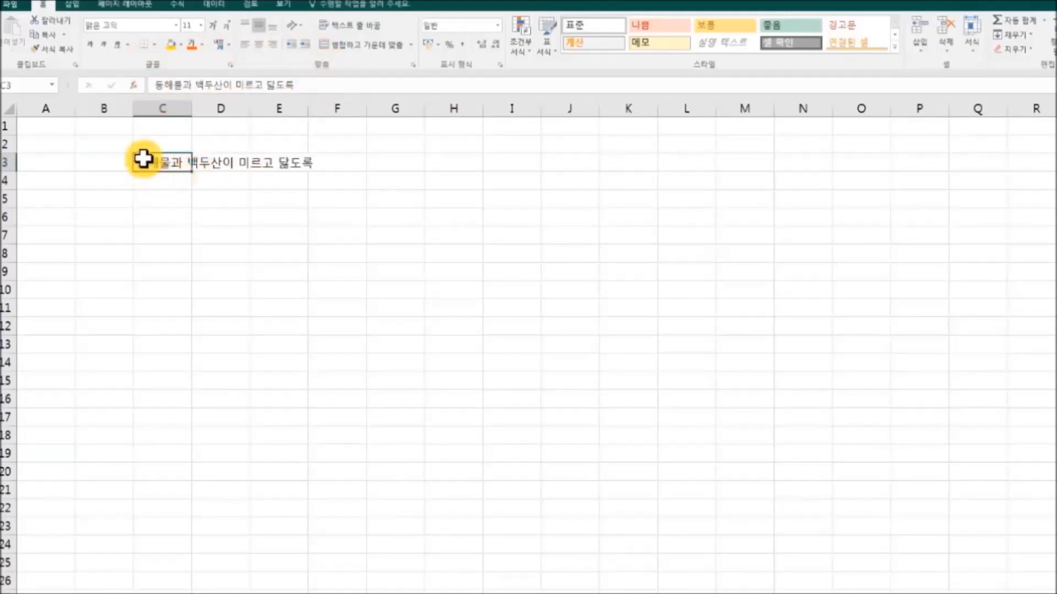
{"action": "left_click", "coordinate": [211, 164]}
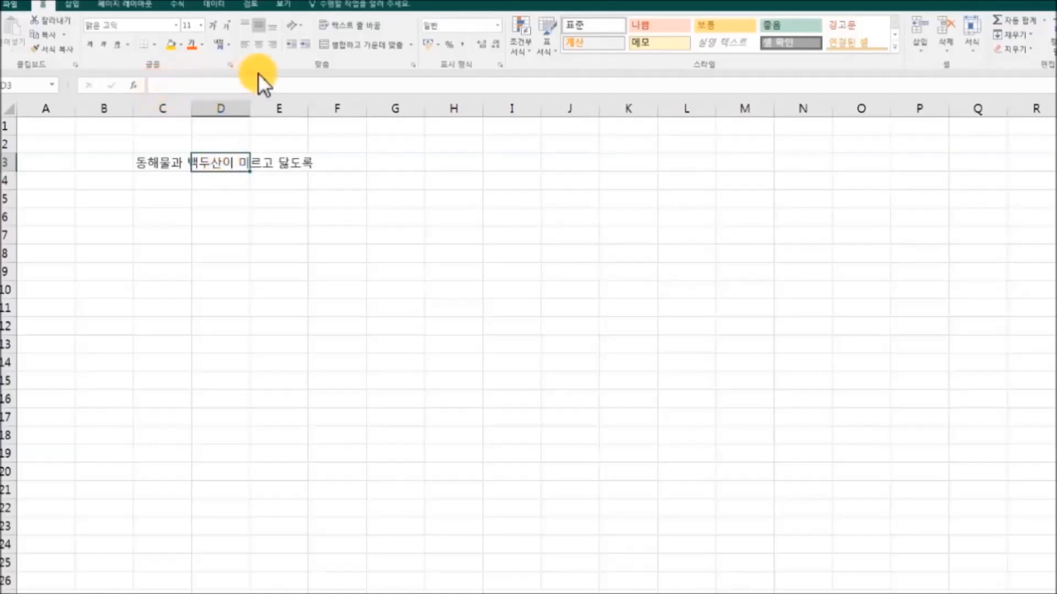
{"action": "left_click_drag", "start_coordinate": [191, 108], "coordinate": [329, 109]}
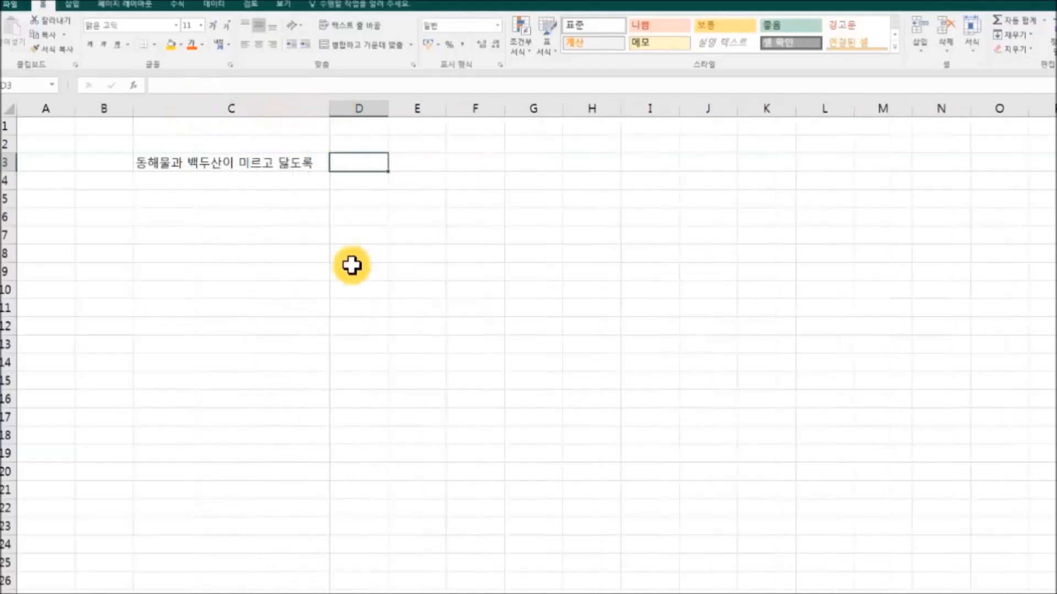
{"action": "left_click", "coordinate": [223, 161]}
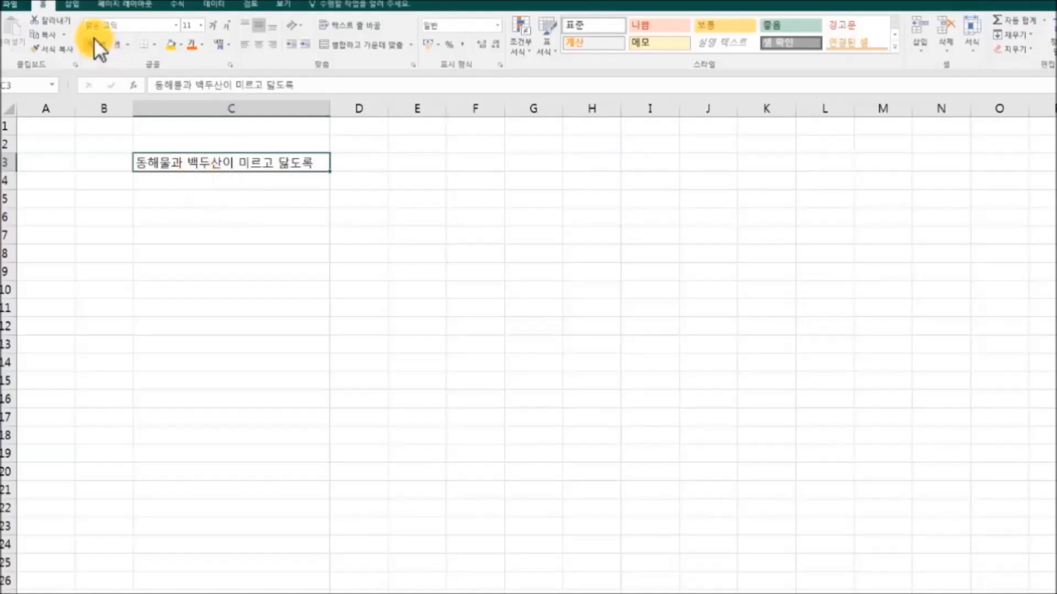
{"action": "left_click", "coordinate": [68, 0]}
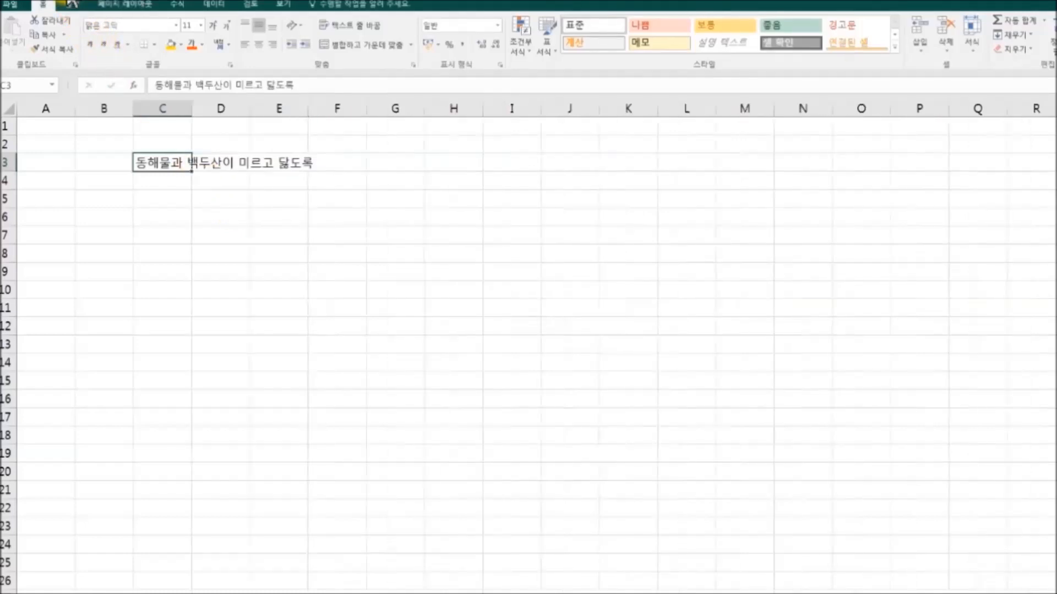
- Correct the word 미르고 to 마르고 in the text of cell C3
{"action": "left_click", "coordinate": [252, 166]}
{"action": "left_click", "coordinate": [241, 165]}
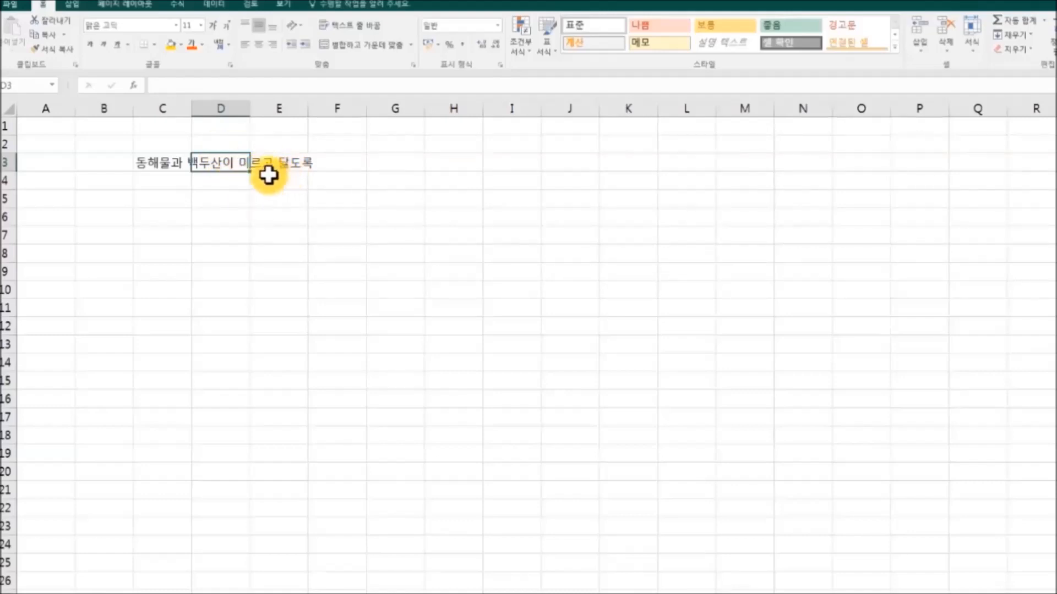
{"action": "left_click", "coordinate": [154, 163]}
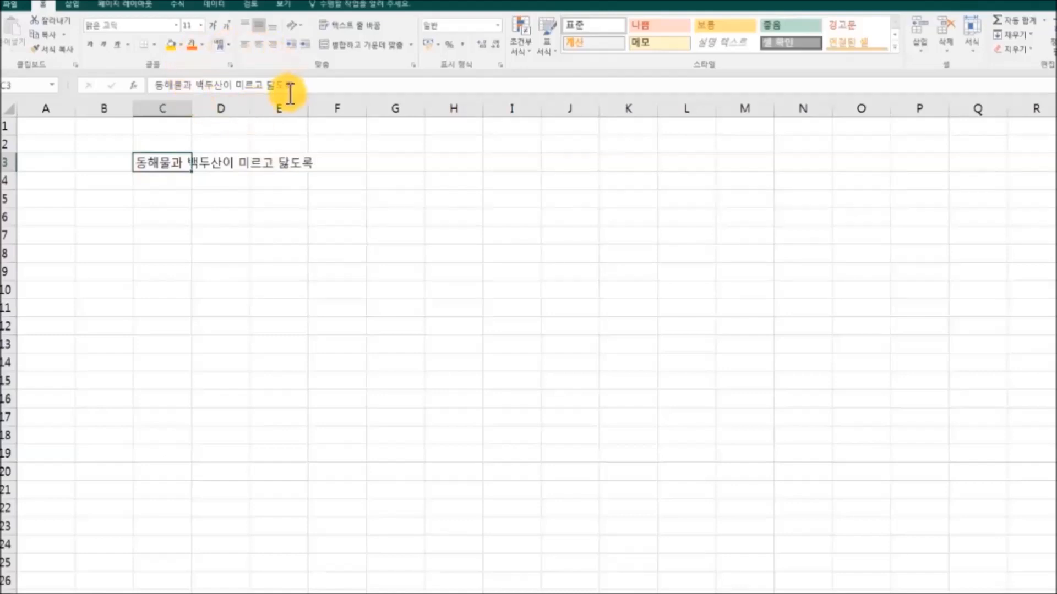
{"action": "left_click", "coordinate": [245, 86]}
{"action": "left_click_drag", "start_coordinate": [240, 86], "coordinate": [236, 85]}
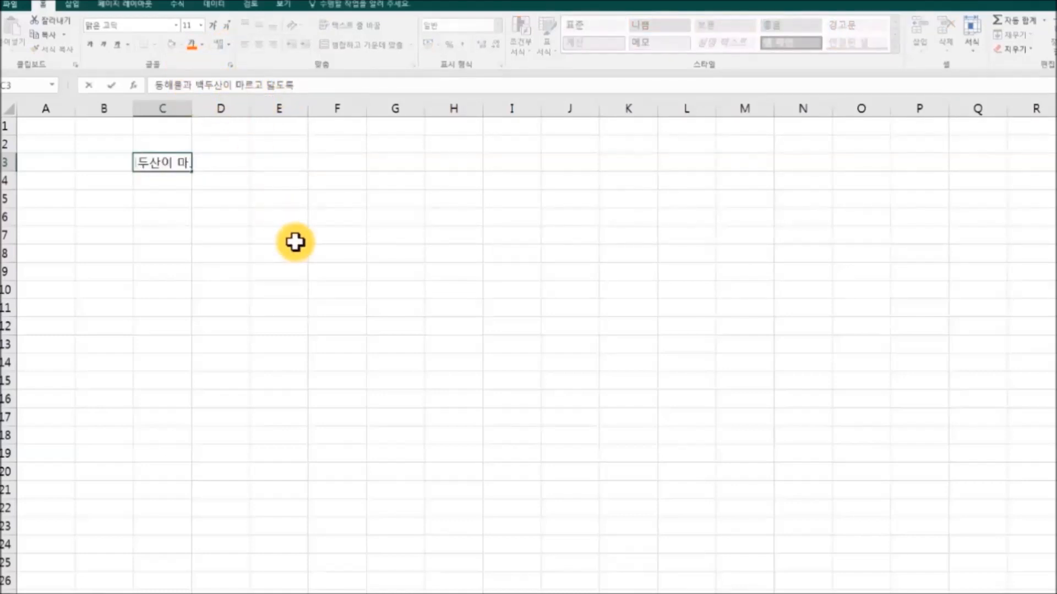
{"action": "left_click", "coordinate": [216, 218]}
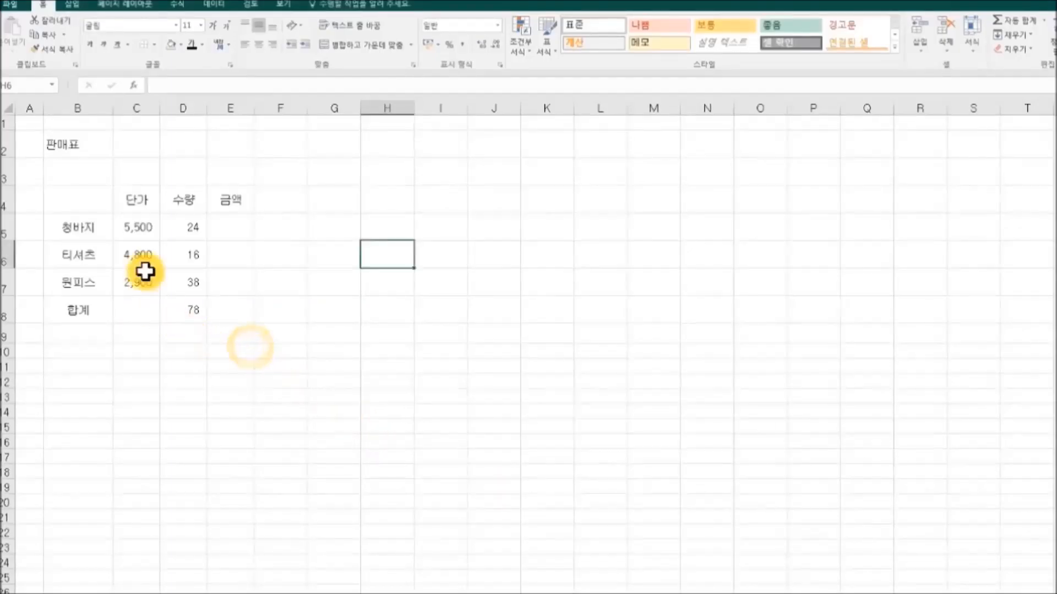
- Examine the sales table in B2:F8 and the individual cells of its title row from B2 to E2
{"action": "left_click_drag", "start_coordinate": [82, 149], "coordinate": [286, 322]}
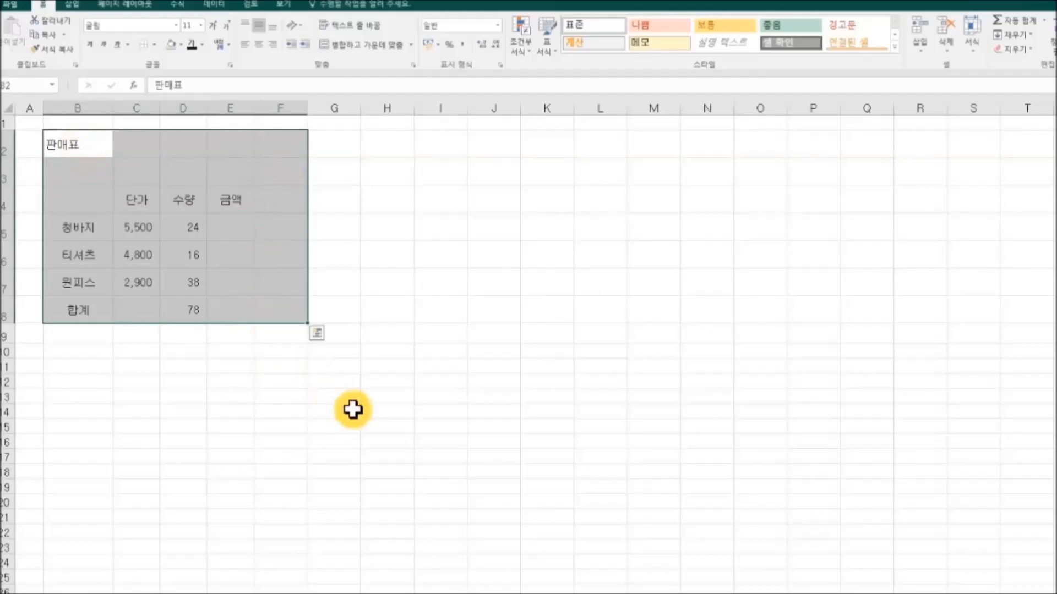
{"action": "left_click", "coordinate": [356, 410]}
{"action": "left_click", "coordinate": [73, 149]}
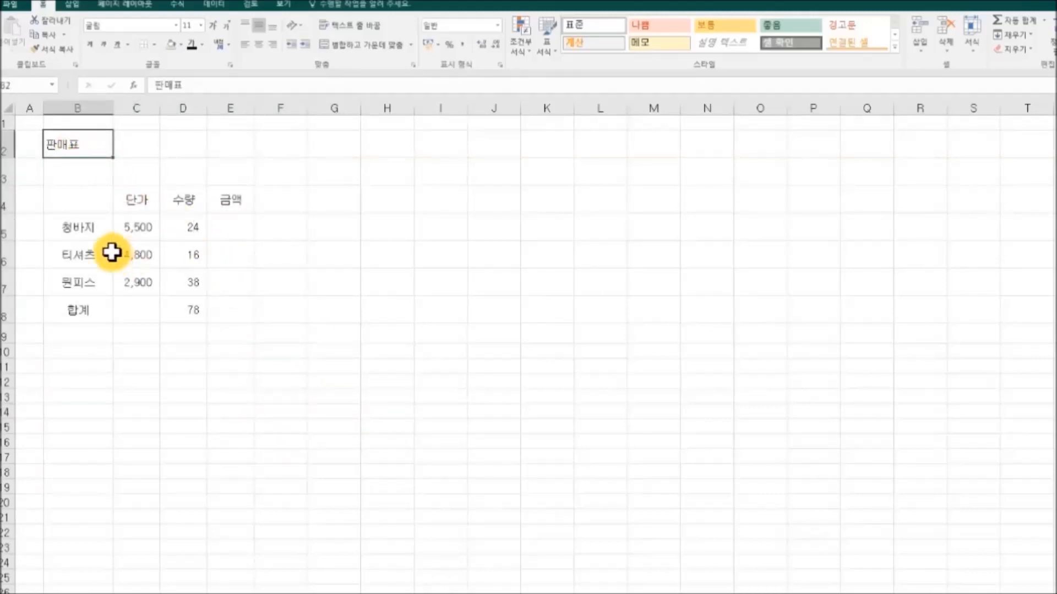
{"action": "left_click_drag", "start_coordinate": [88, 144], "coordinate": [222, 141]}
{"action": "left_click", "coordinate": [83, 154]}
{"action": "left_click", "coordinate": [136, 152]}
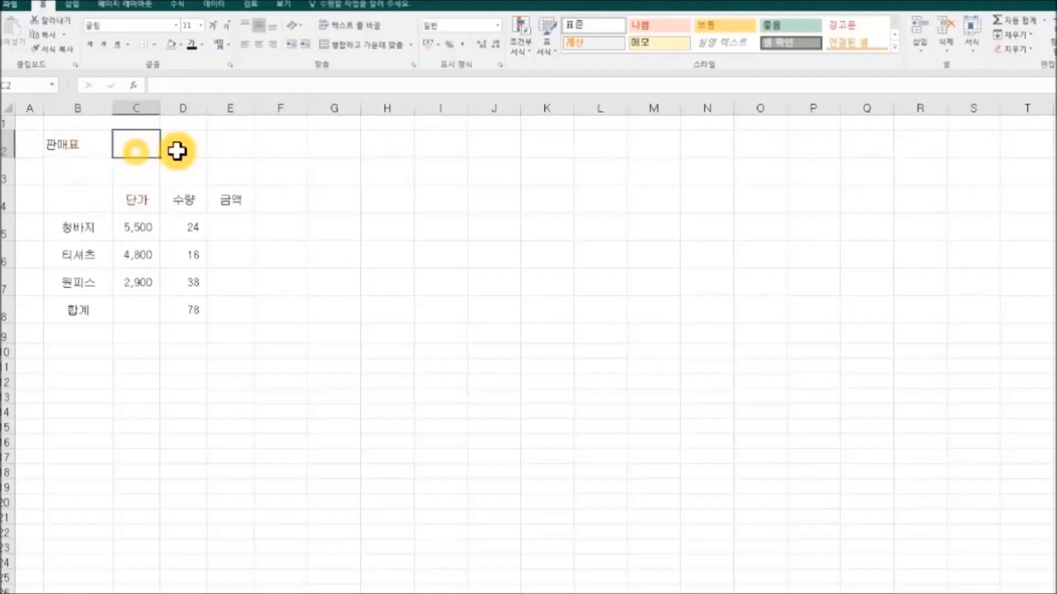
{"action": "left_click", "coordinate": [179, 151]}
{"action": "left_click", "coordinate": [229, 150]}
- Merge and centre the table title 판매표 across cells B2:E2
{"action": "left_click", "coordinate": [79, 143]}
{"action": "left_click_drag", "start_coordinate": [79, 143], "coordinate": [217, 142]}
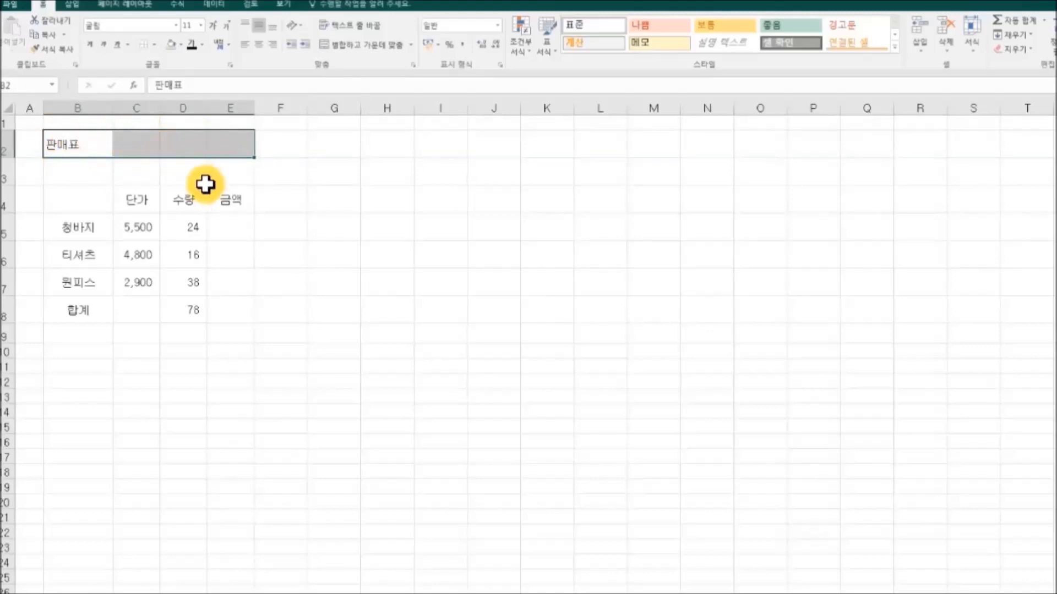
{"action": "left_click", "coordinate": [370, 46]}
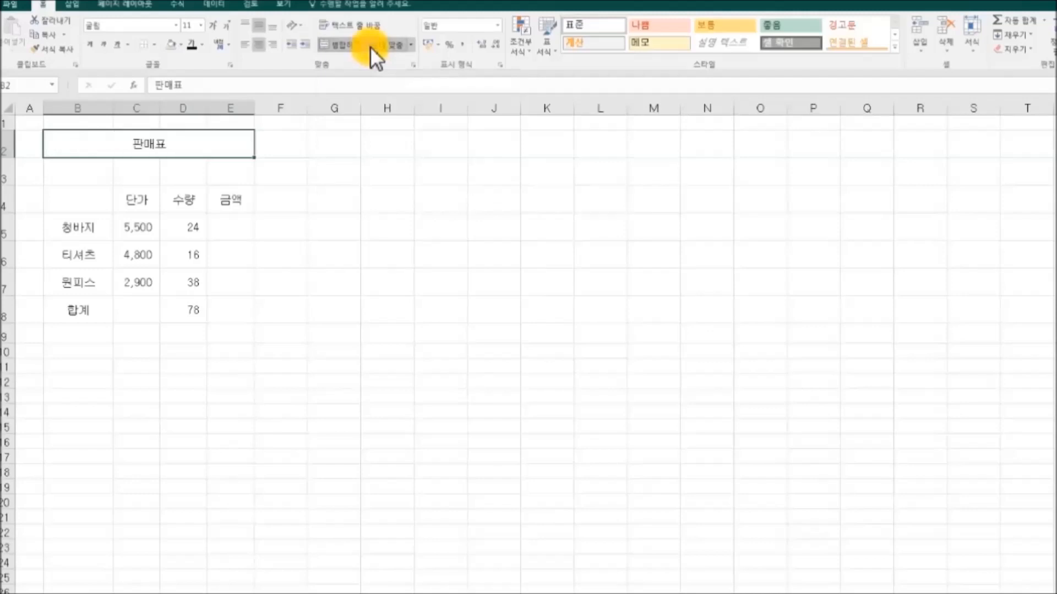
{"action": "left_click", "coordinate": [134, 177]}
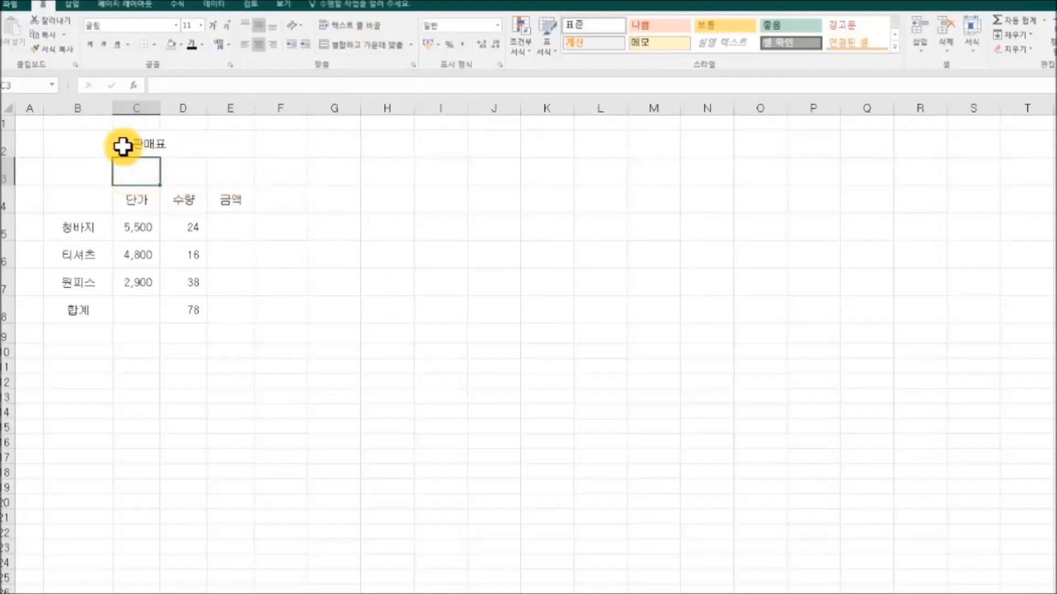
- Unmerge the title cells B2:E2 above the sales table
{"action": "left_click", "coordinate": [91, 146]}
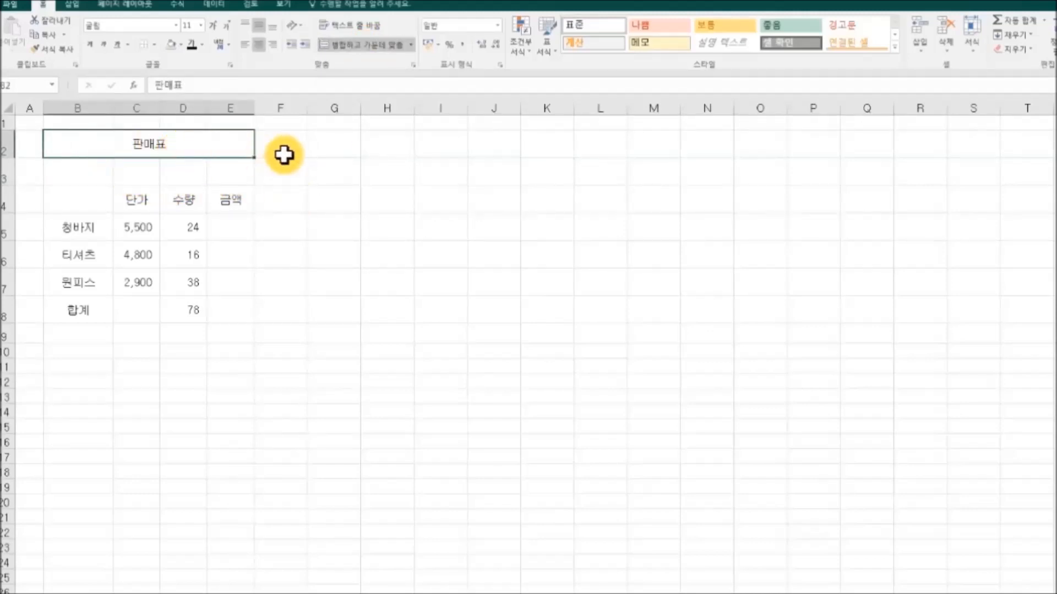
{"action": "left_click", "coordinate": [365, 46]}
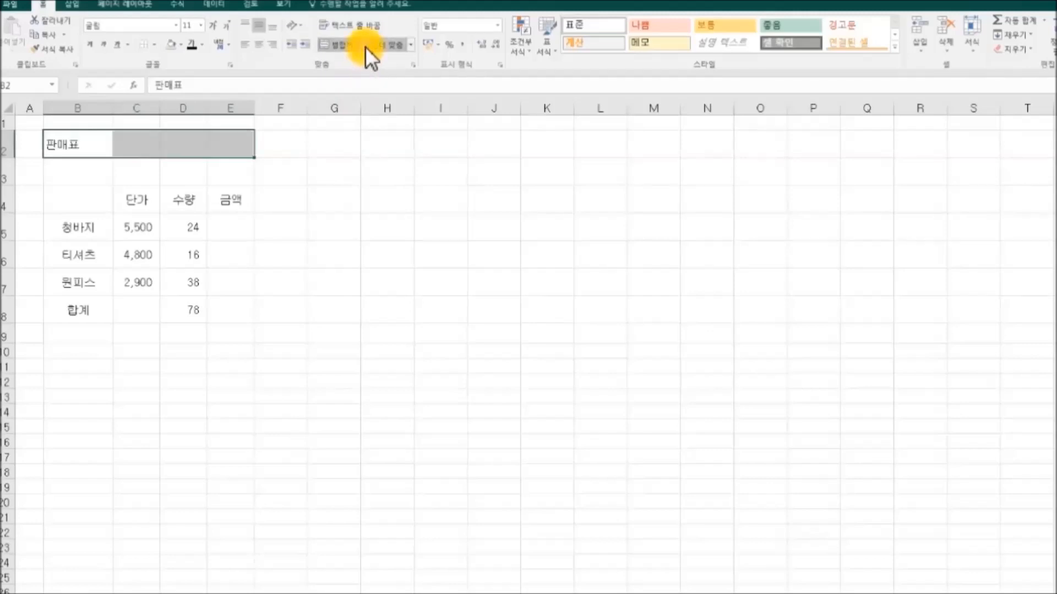
{"action": "left_click", "coordinate": [365, 234]}
- Reapply Merge & Center to the title 판매표 over the range B2:E2
{"action": "left_click_drag", "start_coordinate": [77, 145], "coordinate": [243, 143]}
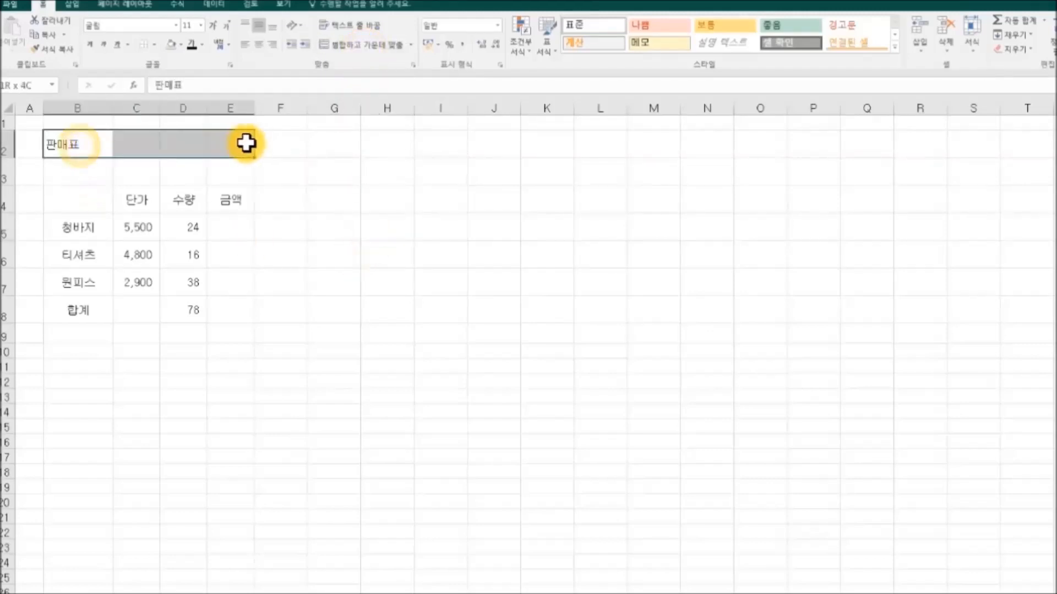
{"action": "left_click", "coordinate": [374, 46]}
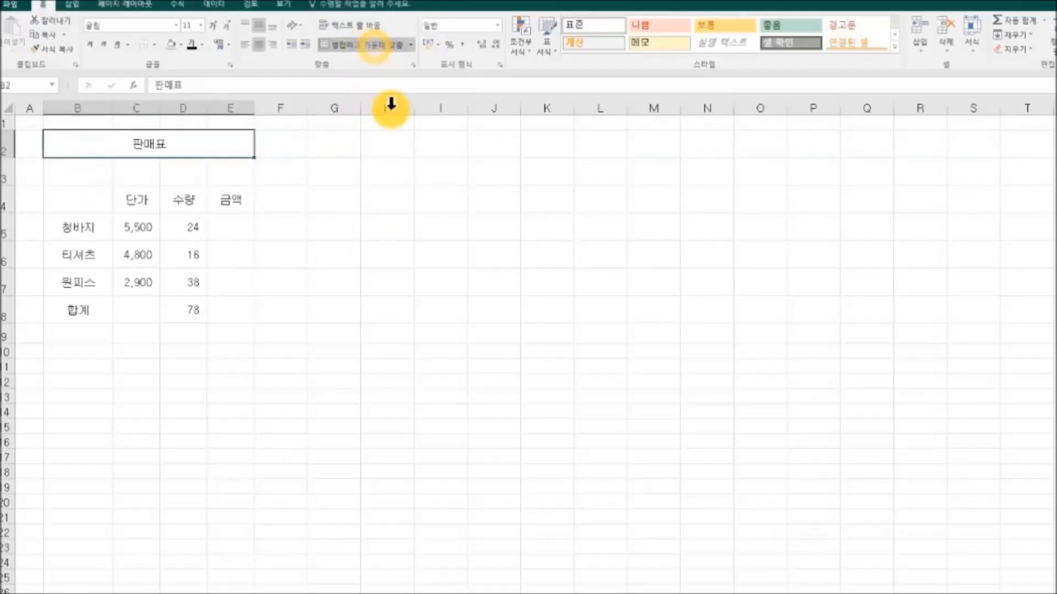
{"action": "left_click", "coordinate": [406, 233]}
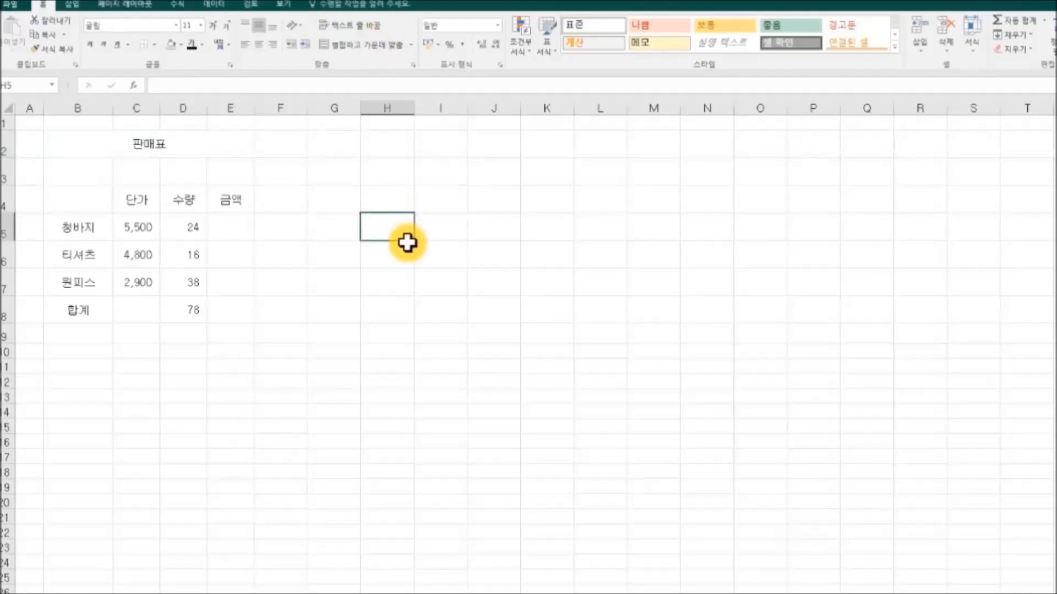
- Calculate the 청바지 amount in E5 by multiplying unit price by quantity with the formula =C5*D5
{"action": "left_click", "coordinate": [185, 147]}
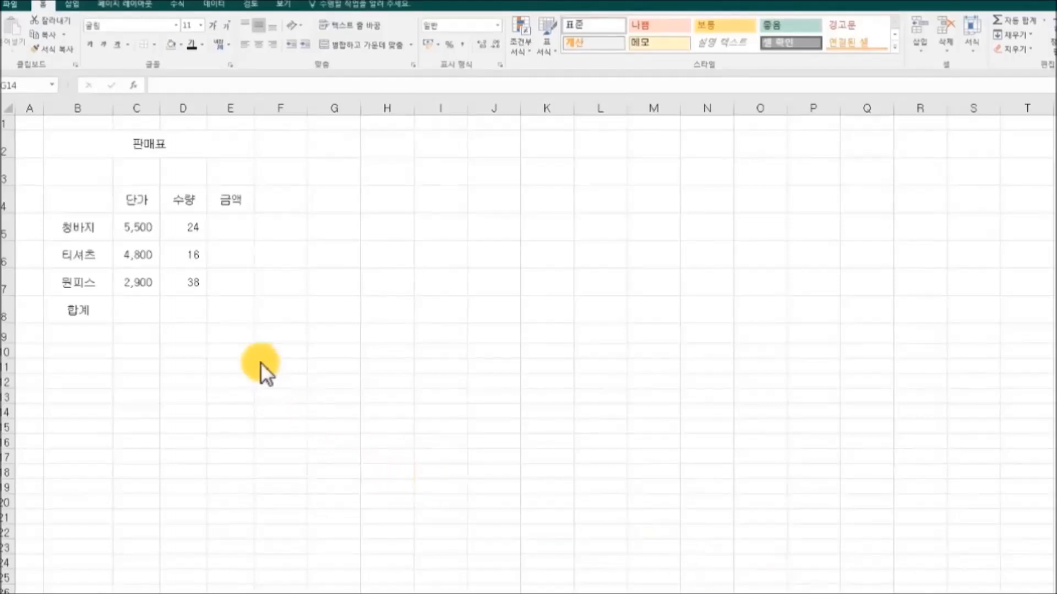
{"action": "left_click", "coordinate": [227, 227]}
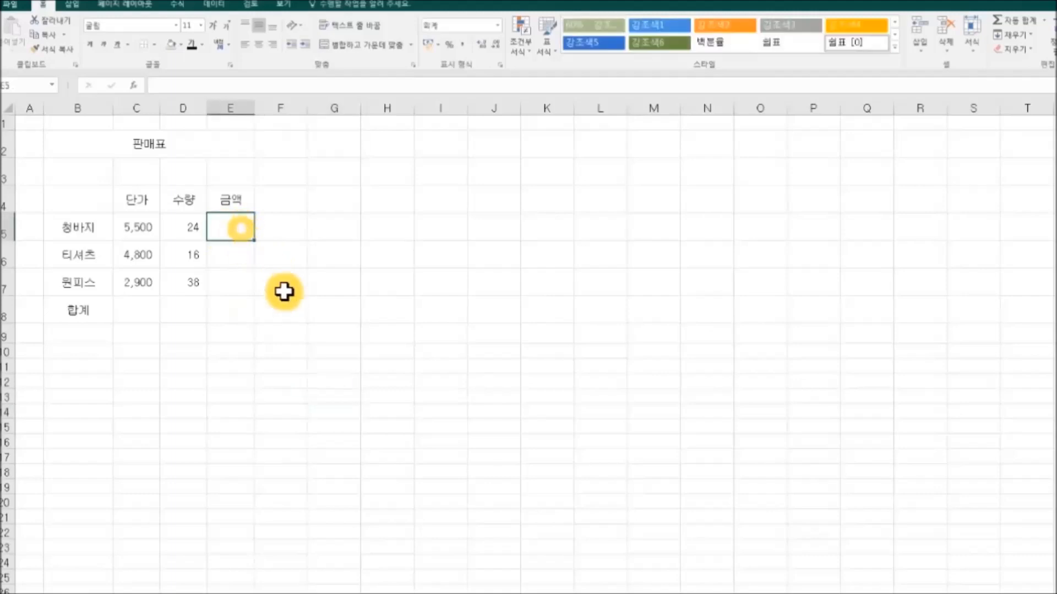
{"action": "left_click", "coordinate": [140, 229]}
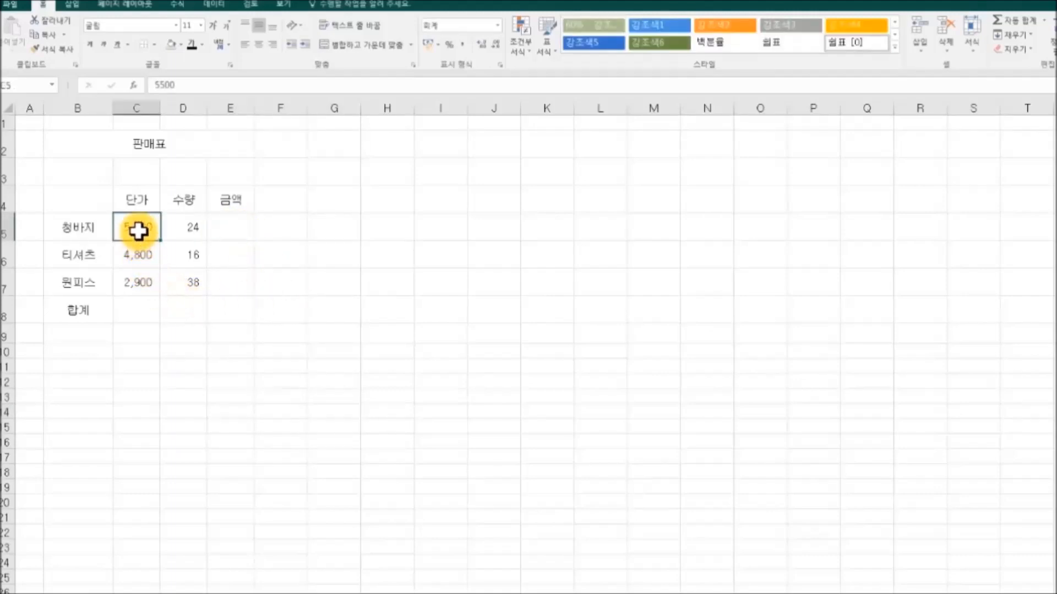
{"action": "left_click", "coordinate": [175, 231]}
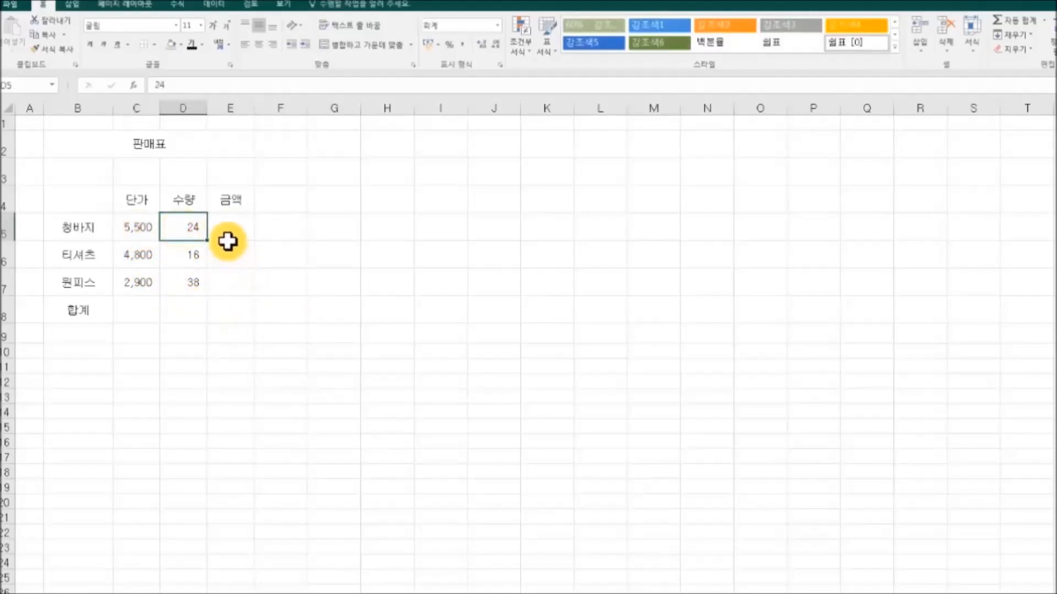
{"action": "left_click", "coordinate": [228, 228]}
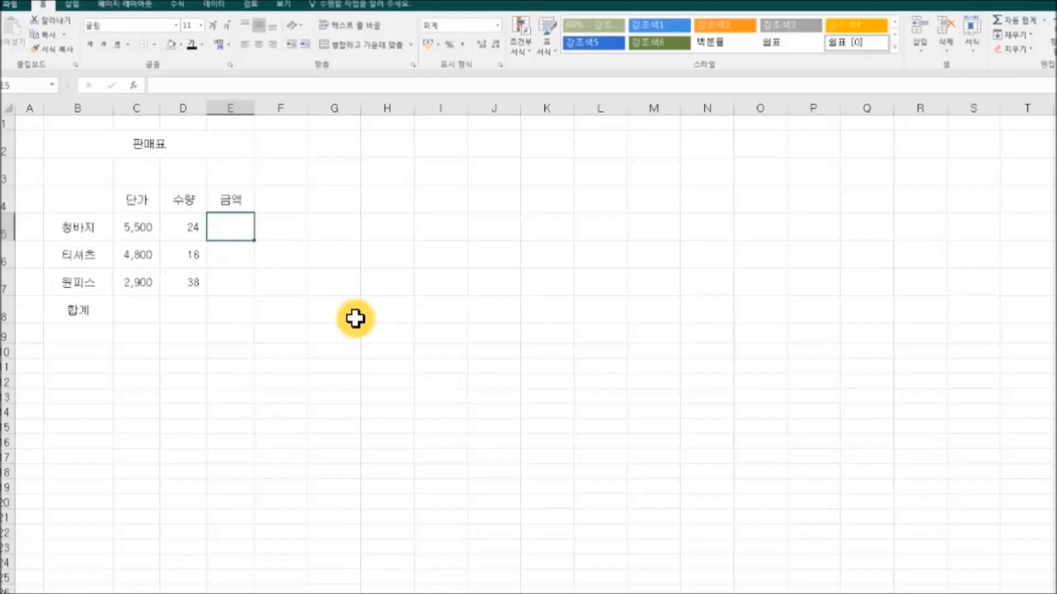
{"action": "type", "text": "="}
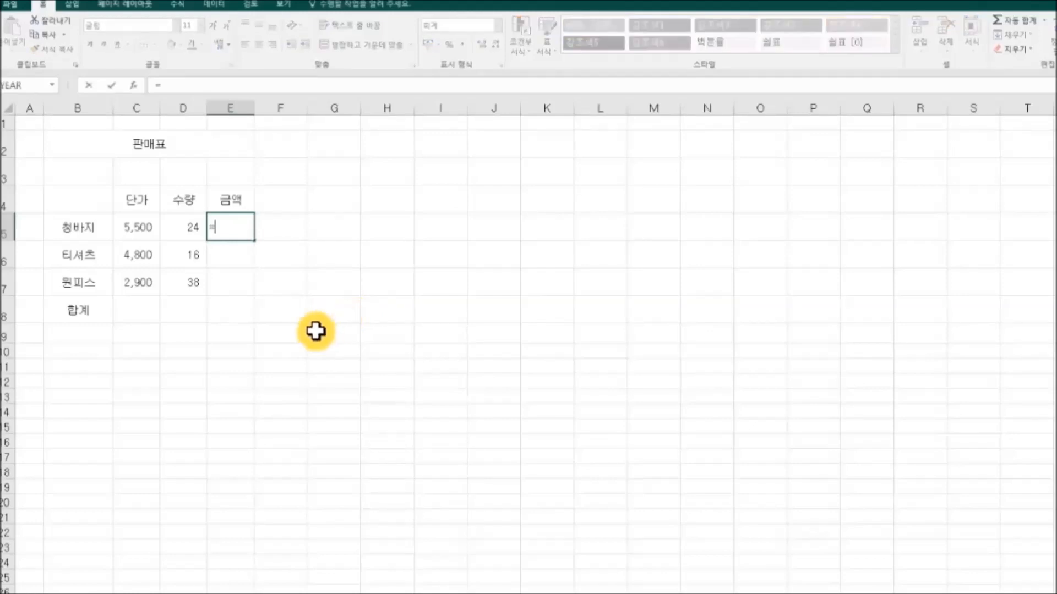
{"action": "left_click", "coordinate": [141, 234]}
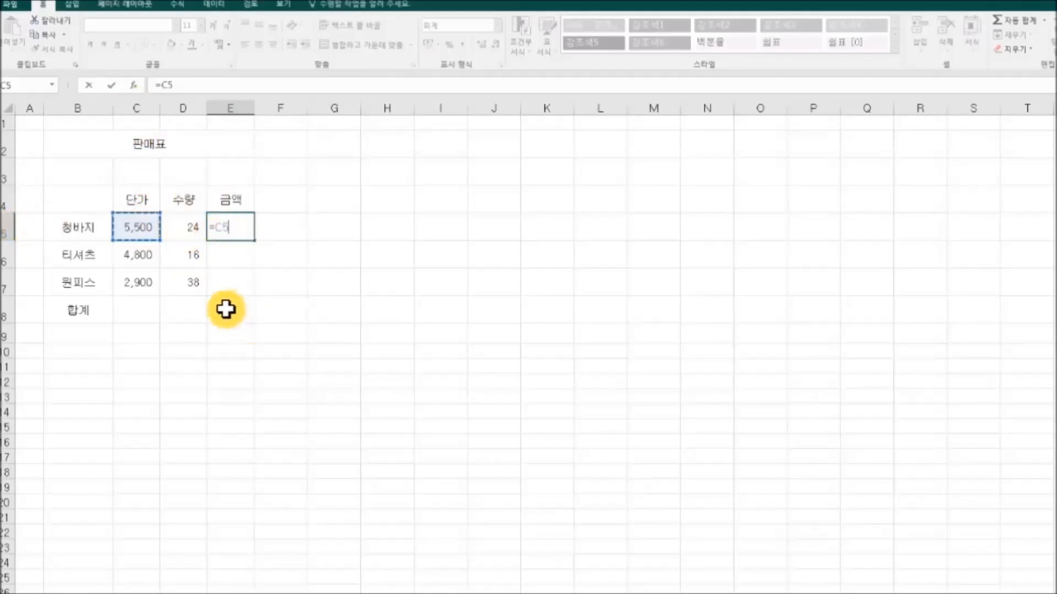
{"action": "type", "text": "*"}
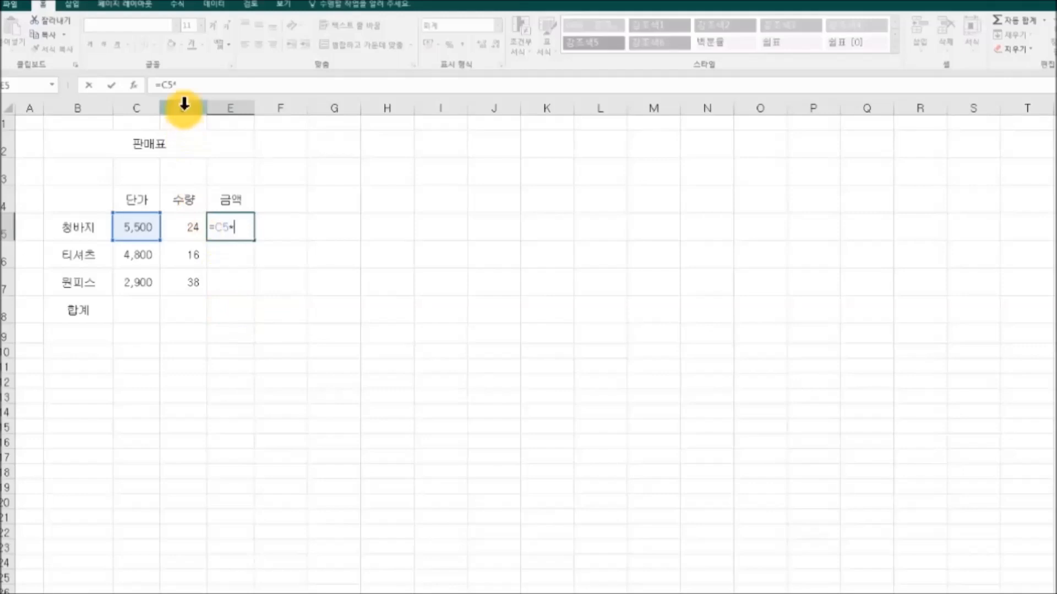
{"action": "left_click", "coordinate": [187, 232]}
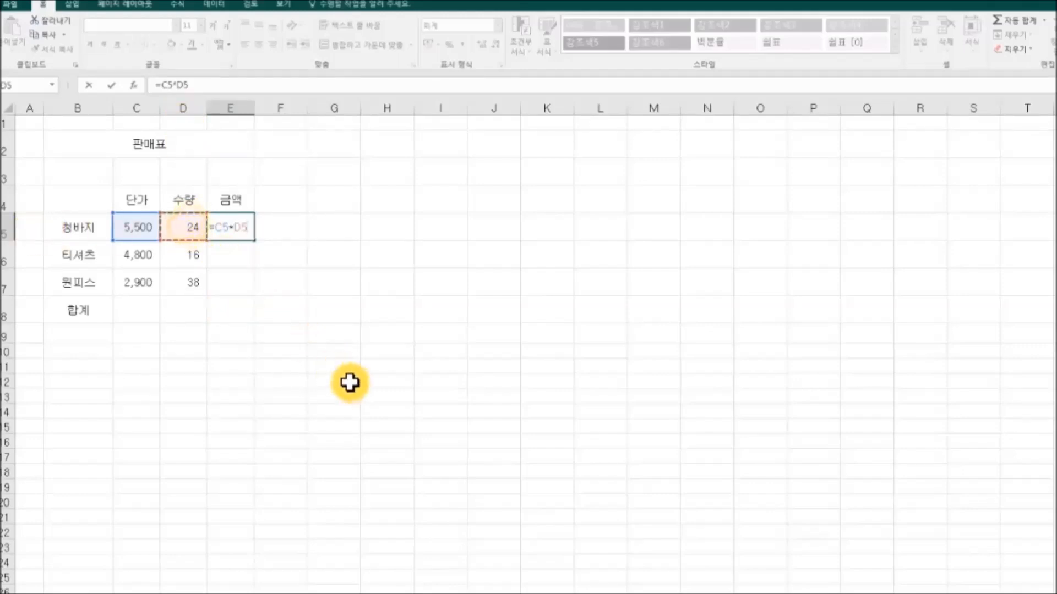
{"action": "key", "text": "Return"}
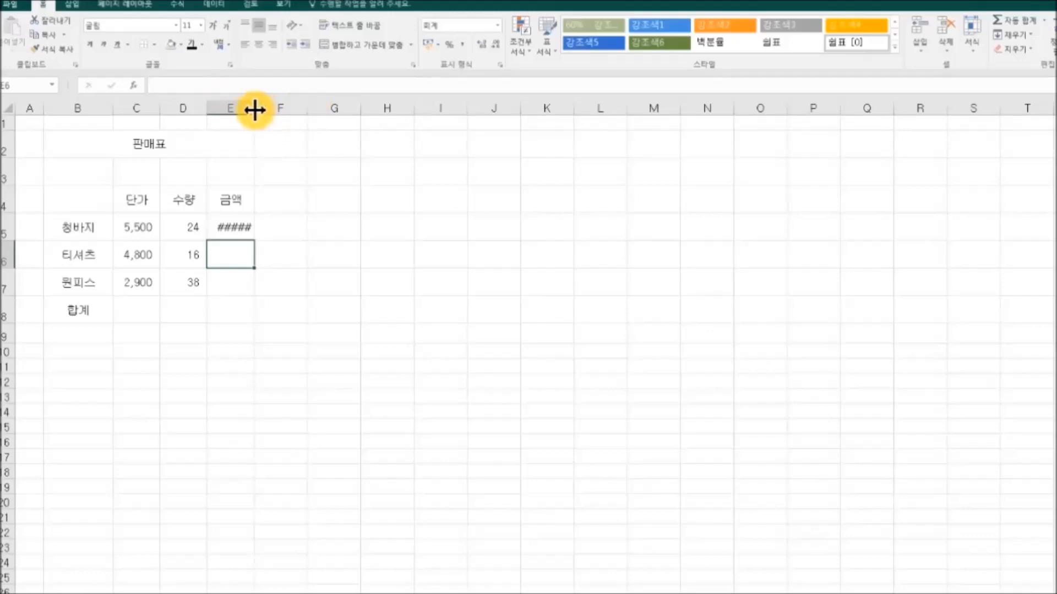
- Widen column E enough for the 금액 amounts and fill the E5 formula down through E7
{"action": "left_click_drag", "start_coordinate": [255, 110], "coordinate": [277, 109]}
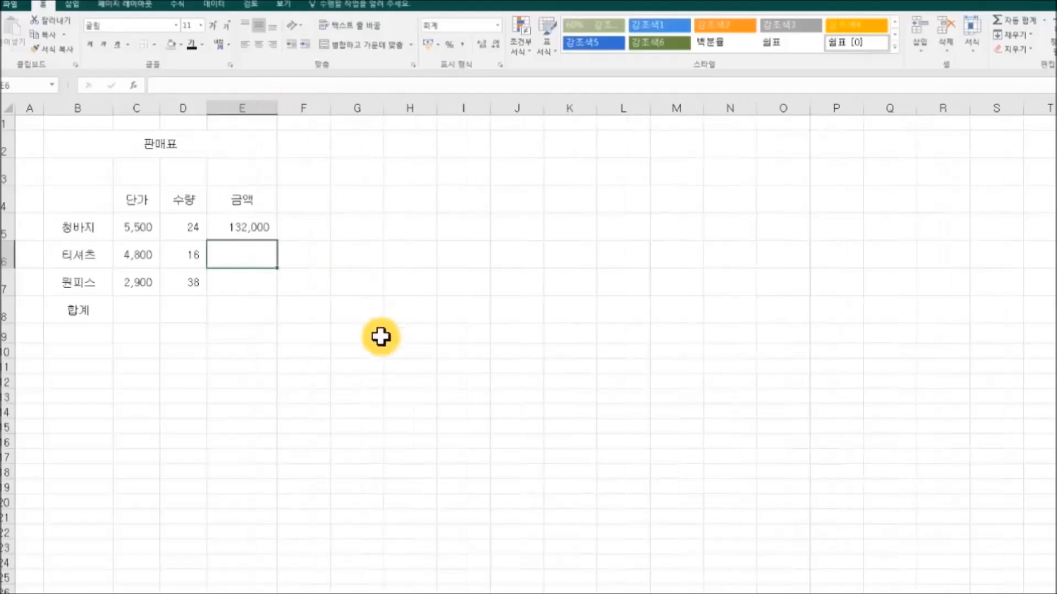
{"action": "left_click", "coordinate": [392, 348]}
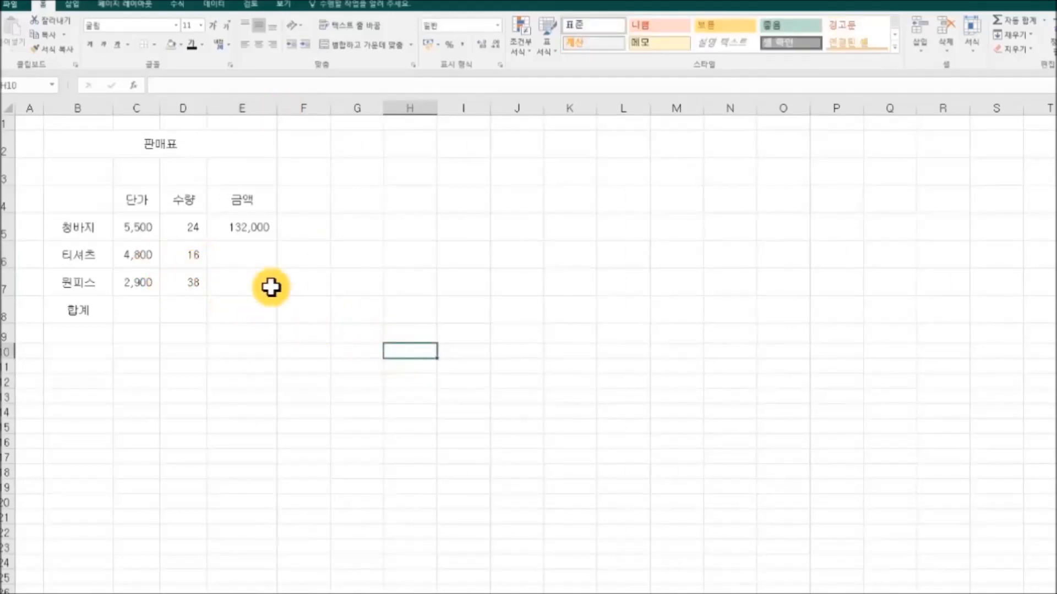
{"action": "left_click", "coordinate": [251, 228]}
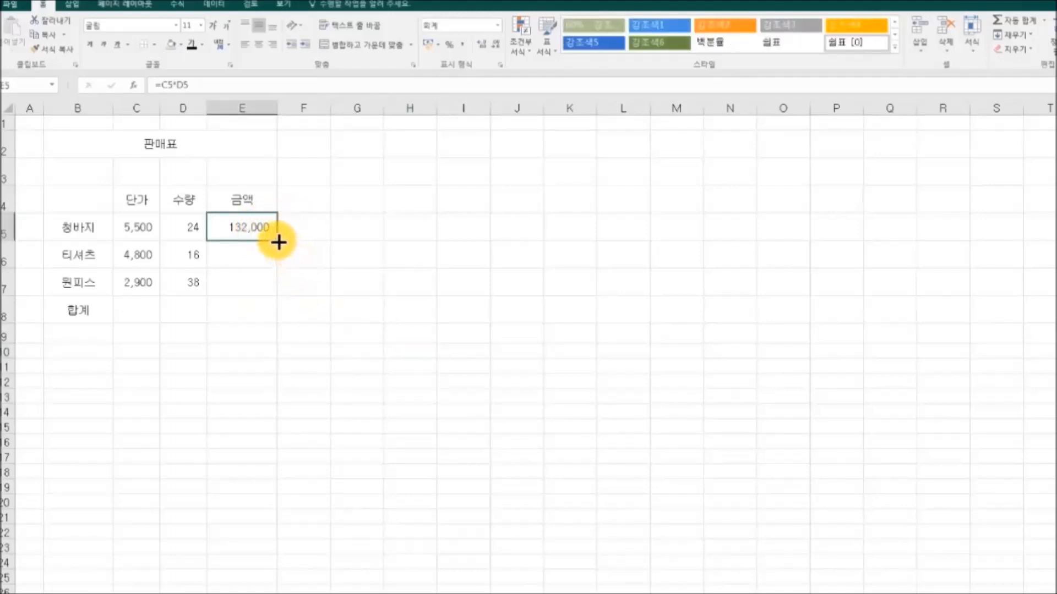
{"action": "left_click_drag", "start_coordinate": [278, 242], "coordinate": [279, 295]}
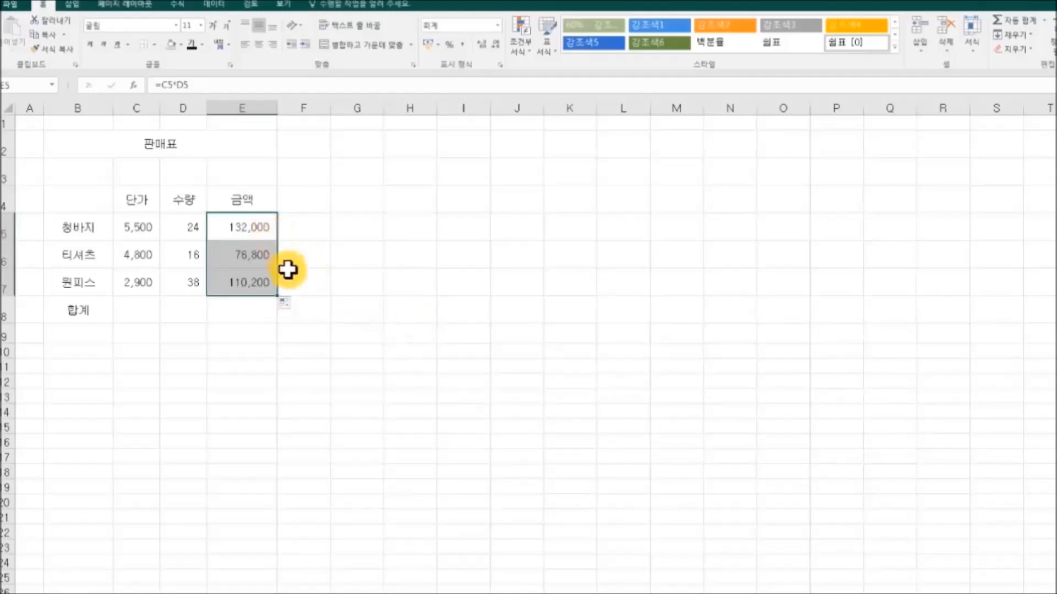
{"action": "left_click", "coordinate": [376, 315]}
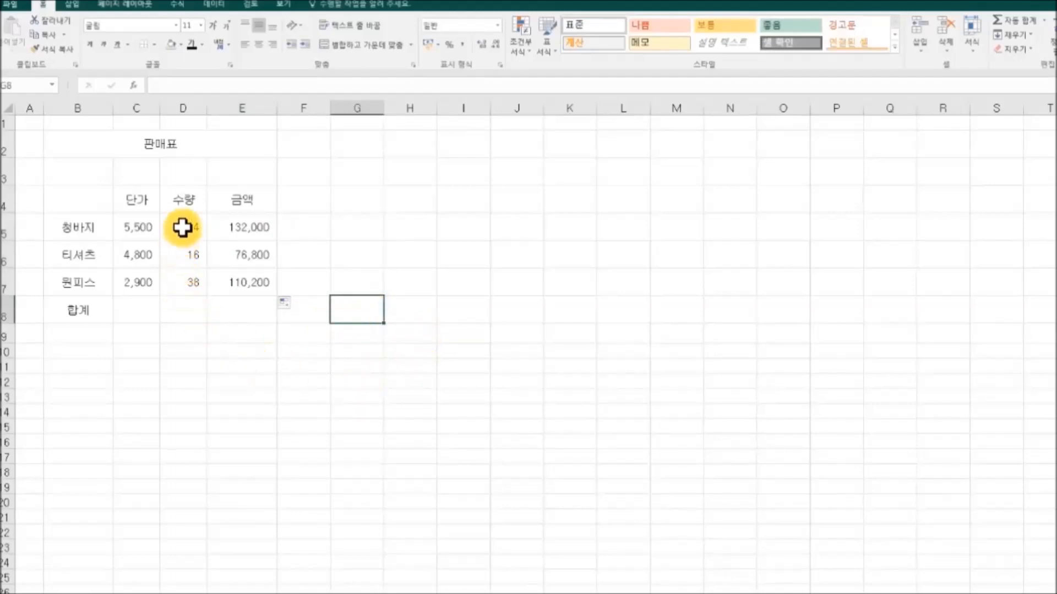
- Total the quantities in the 합계 row by entering =D5+D6+D7 in cell D8
{"action": "left_click", "coordinate": [193, 315]}
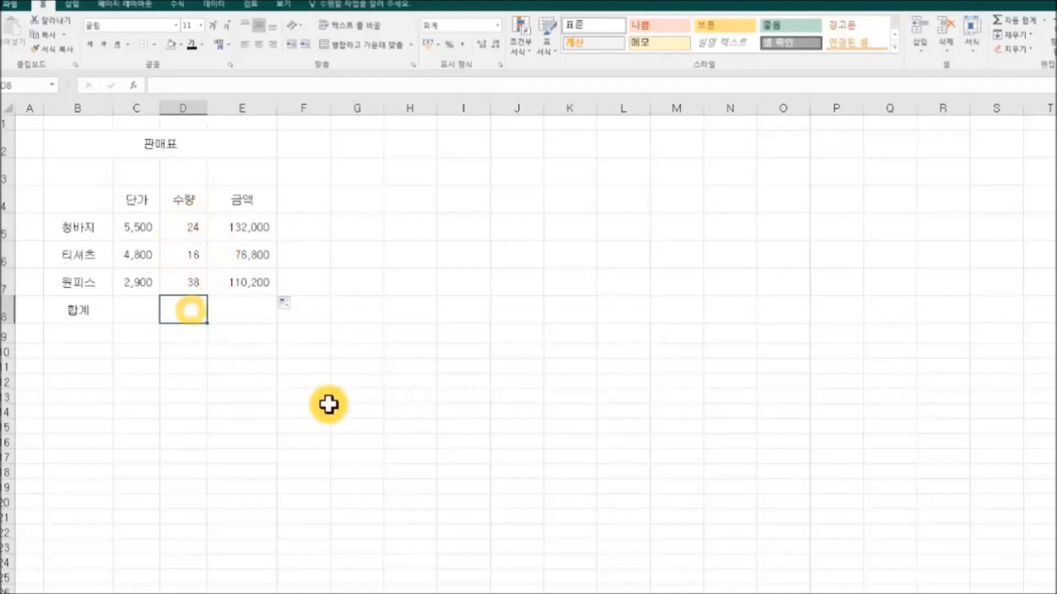
{"action": "type", "text": "="}
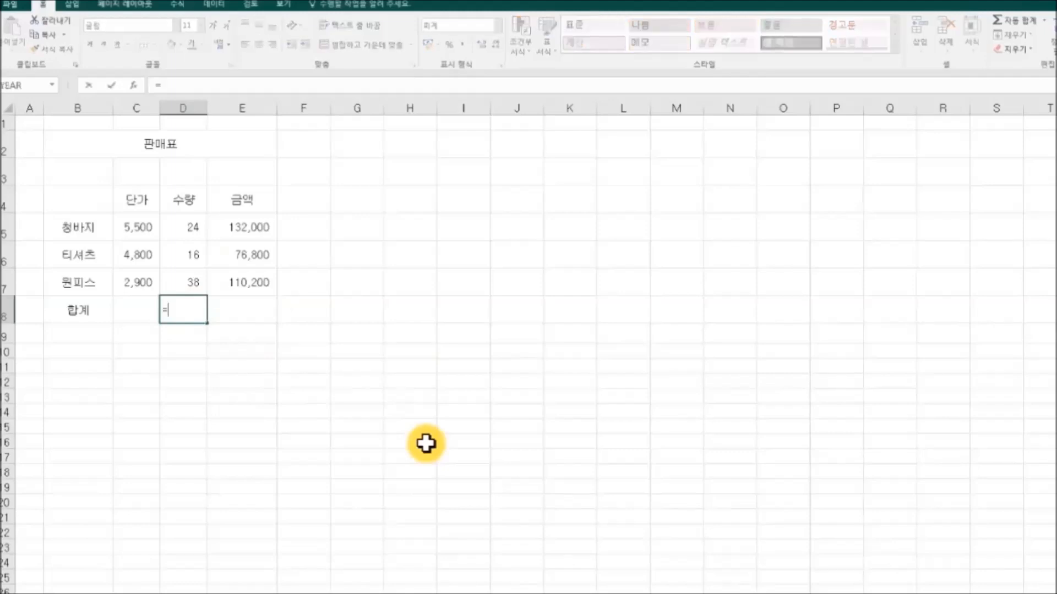
{"action": "left_click", "coordinate": [193, 226]}
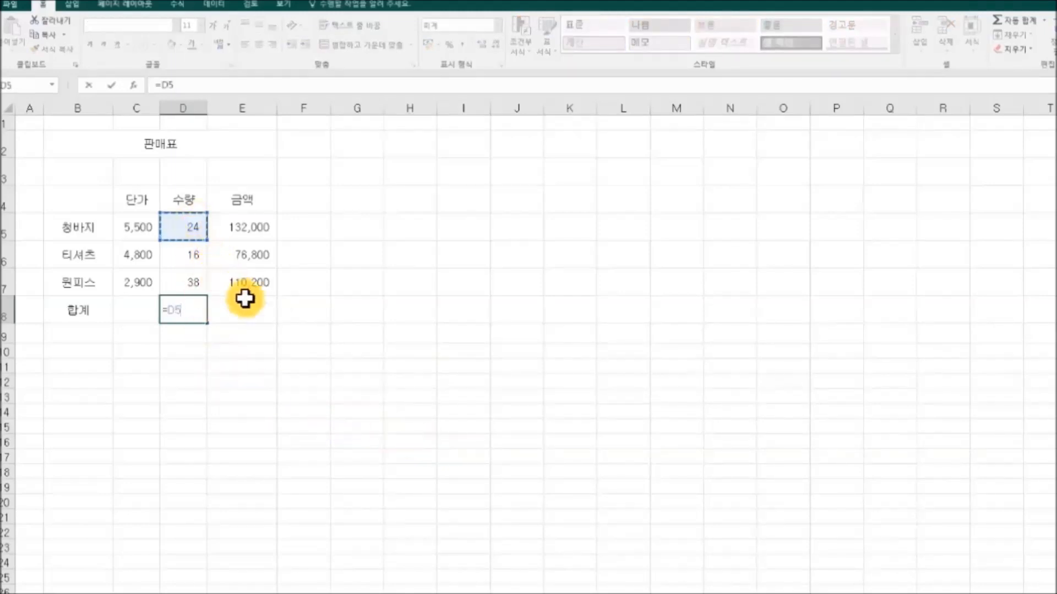
{"action": "type", "text": "+"}
{"action": "left_click", "coordinate": [188, 258]}
{"action": "type", "text": "+"}
{"action": "left_click", "coordinate": [189, 282]}
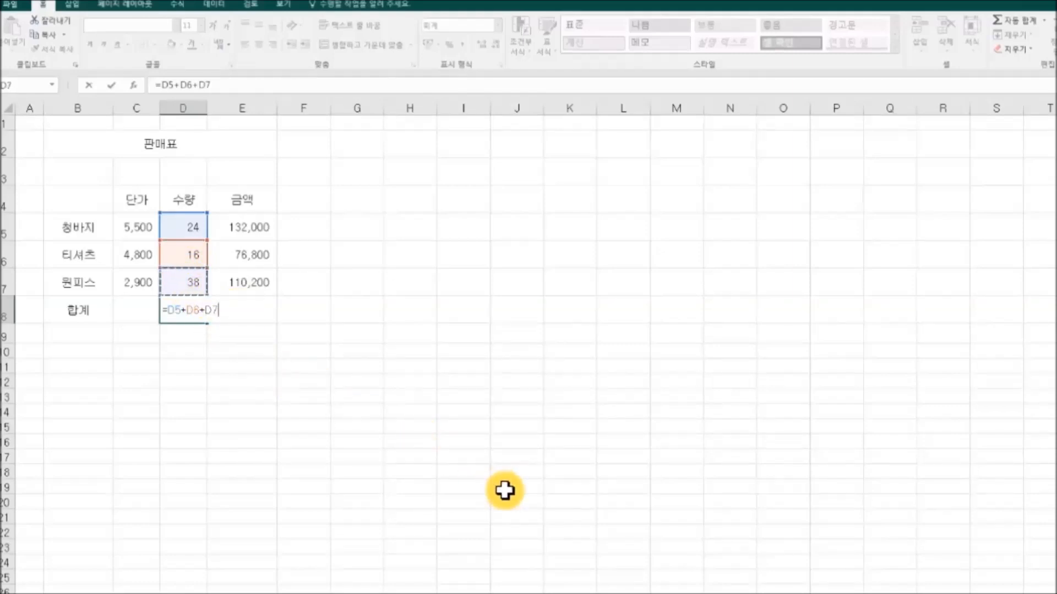
{"action": "key", "text": "Return"}
- Copy the total formula in D8 across to E8 to sum the 금액 column
{"action": "left_click", "coordinate": [194, 319]}
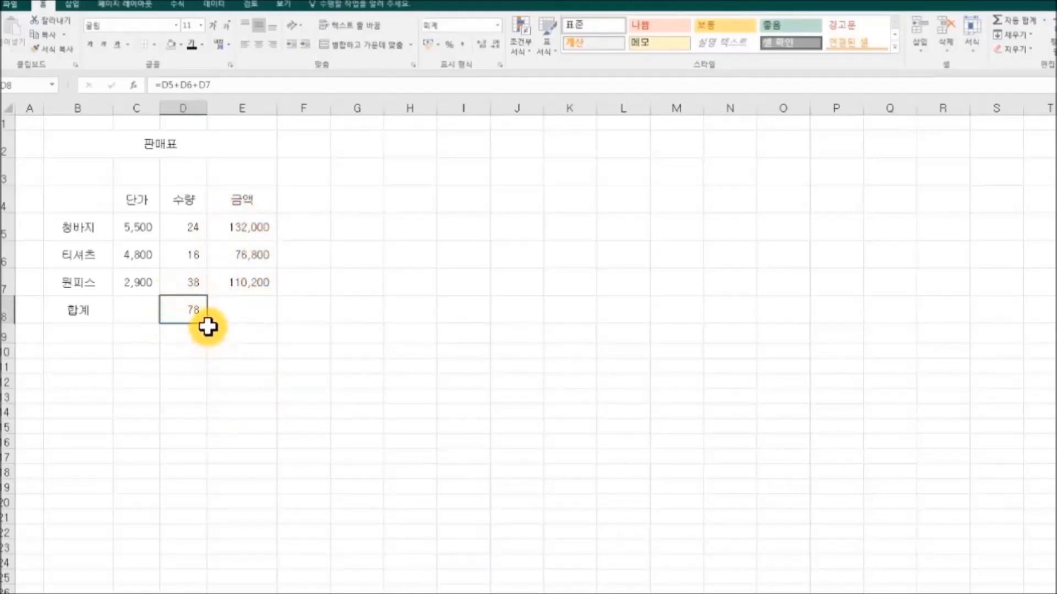
{"action": "left_click_drag", "start_coordinate": [209, 327], "coordinate": [264, 324]}
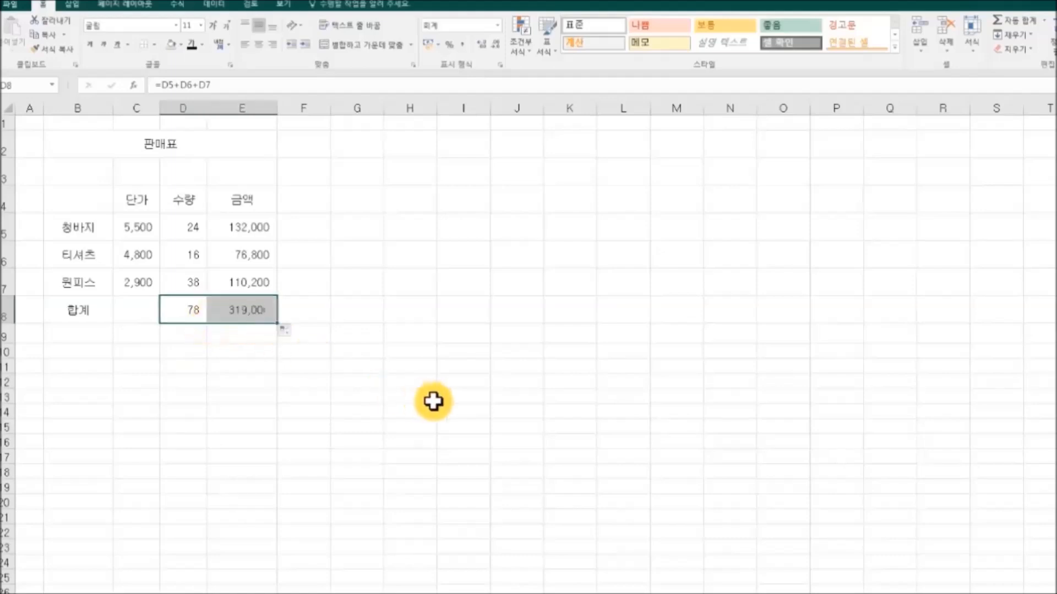
{"action": "left_click", "coordinate": [435, 402]}
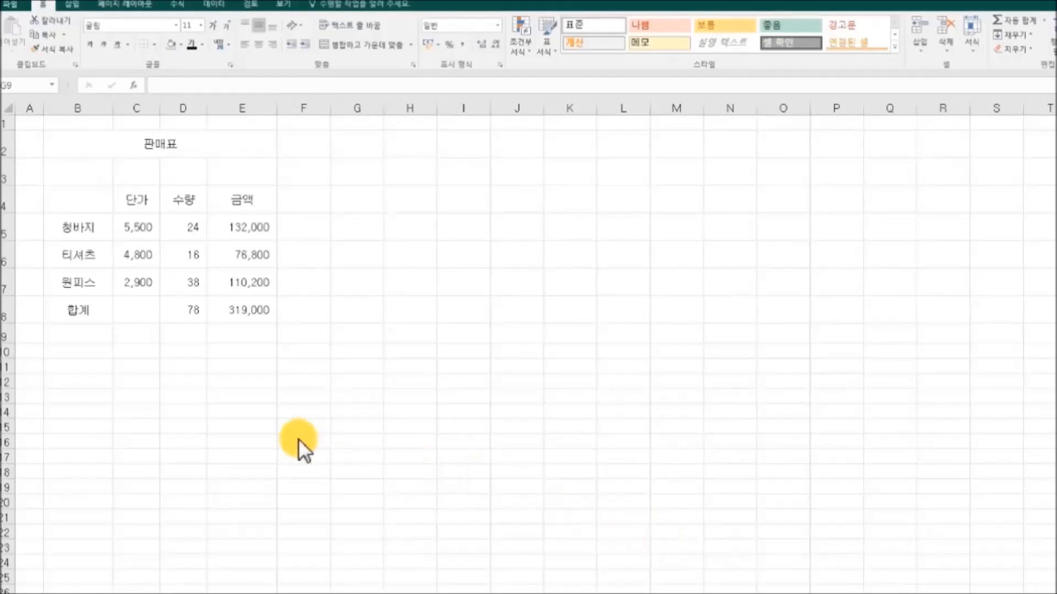
- Widen the 단가, 수량 and 금액 columns C to E together to an equal width of about 12.1
{"action": "left_click", "coordinate": [135, 201]}
{"action": "left_click", "coordinate": [184, 203]}
{"action": "left_click", "coordinate": [242, 203]}
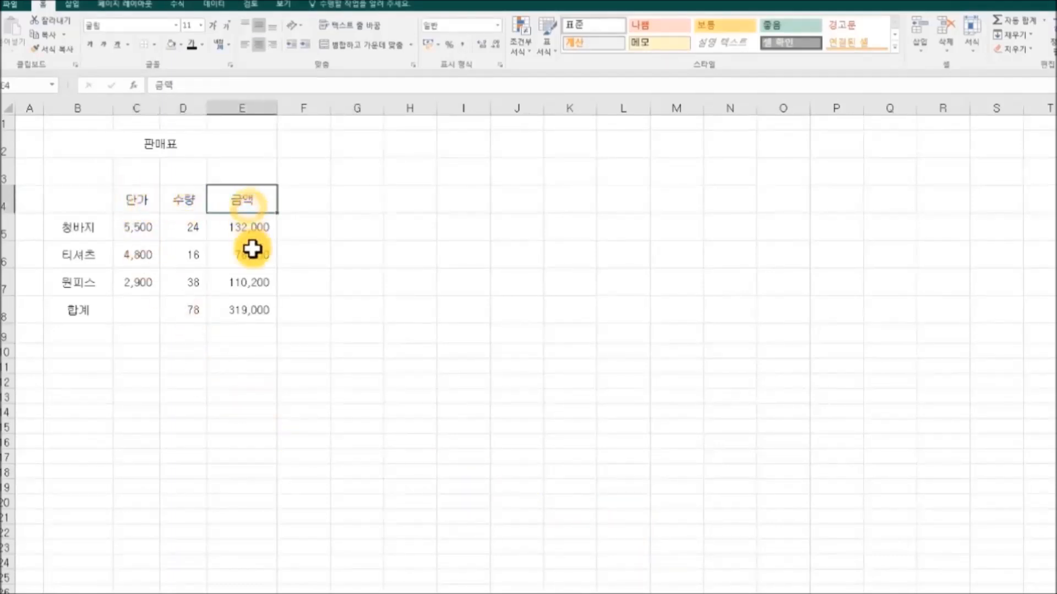
{"action": "left_click_drag", "start_coordinate": [151, 208], "coordinate": [243, 201]}
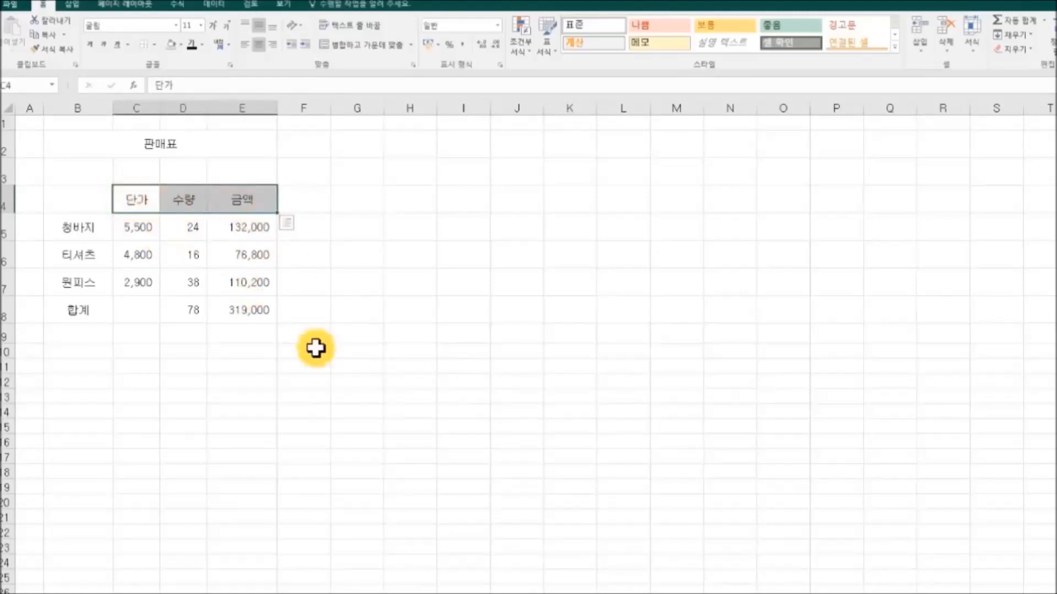
{"action": "left_click", "coordinate": [333, 330]}
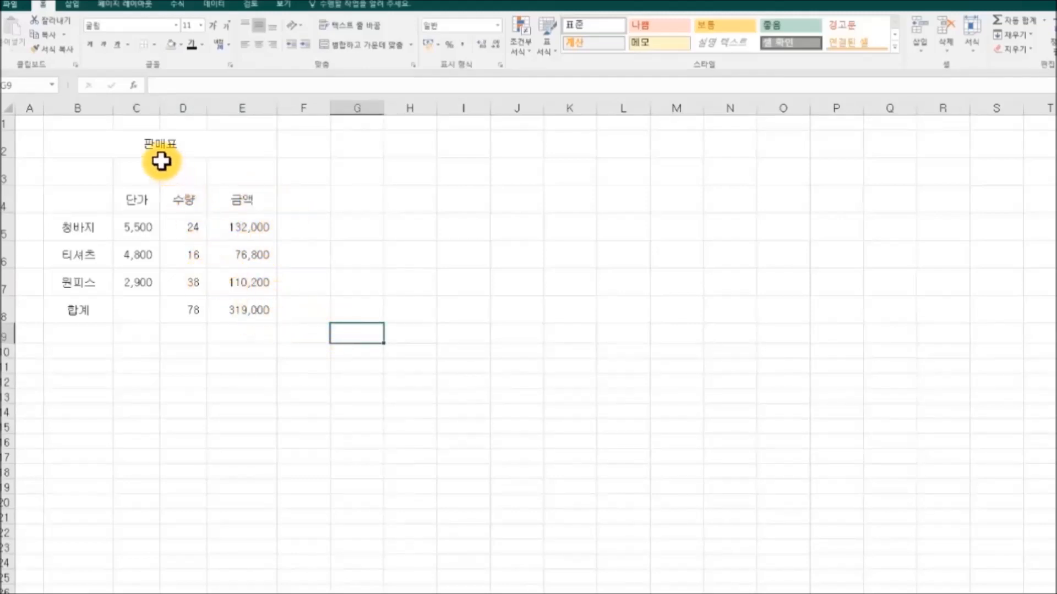
{"action": "left_click_drag", "start_coordinate": [139, 106], "coordinate": [242, 108]}
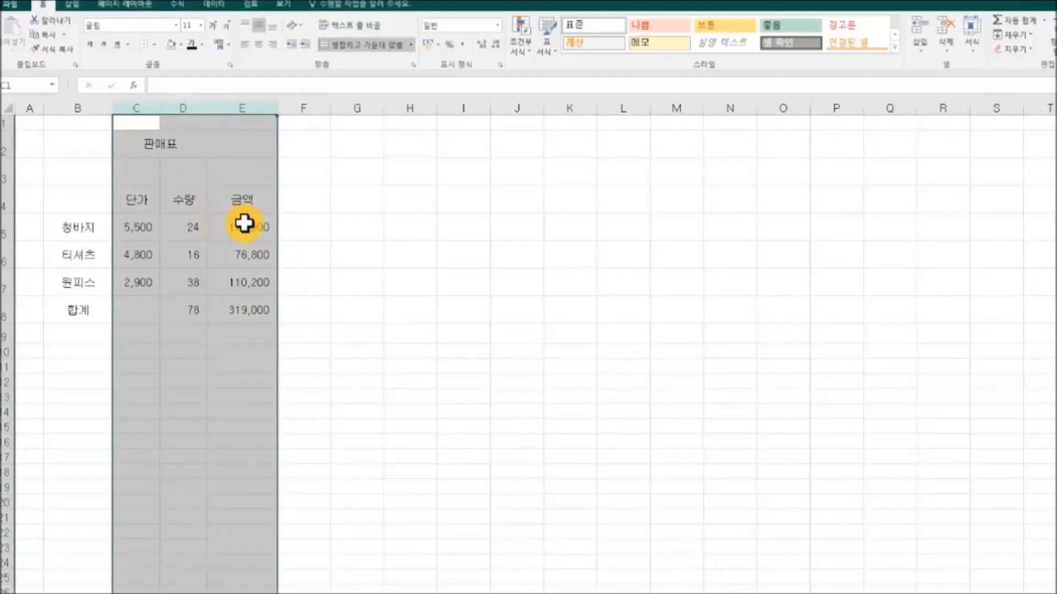
{"action": "left_click_drag", "start_coordinate": [278, 111], "coordinate": [284, 108]}
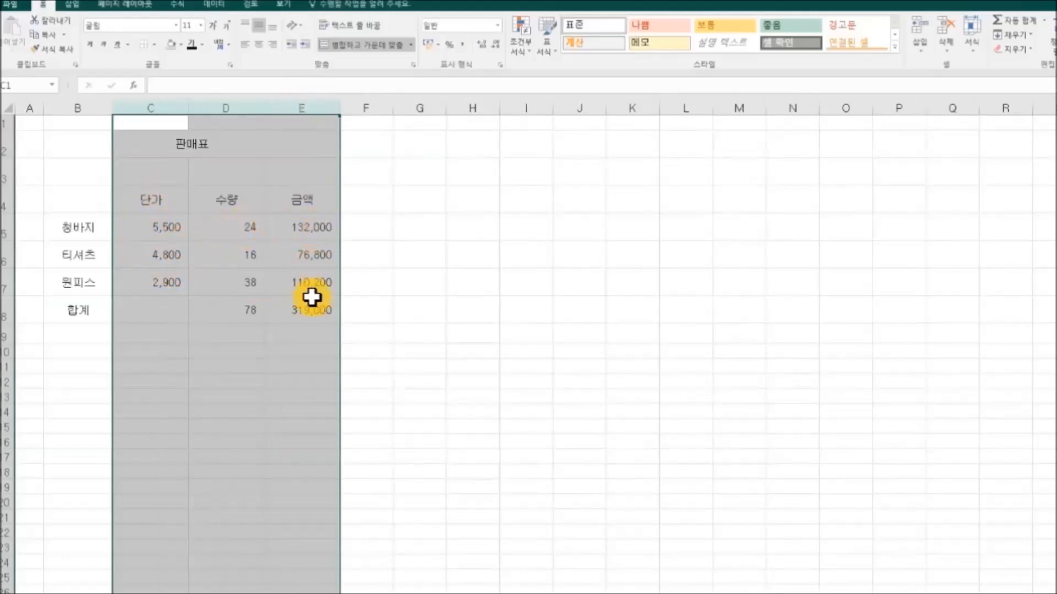
{"action": "left_click", "coordinate": [461, 366]}
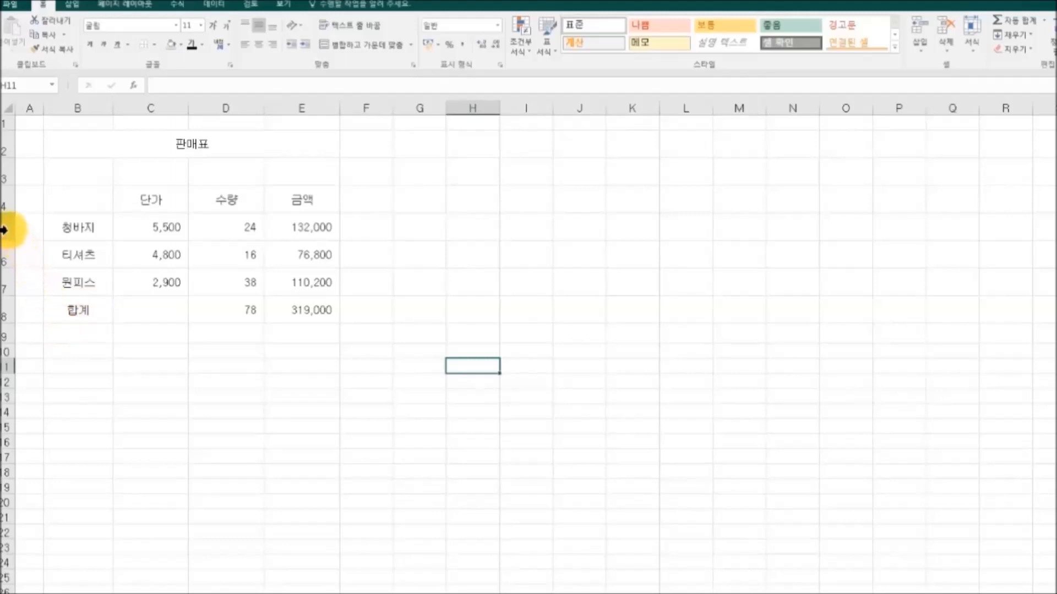
- Increase the height of rows 5 to 8 together so that all four rows are equally tall
{"action": "left_click_drag", "start_coordinate": [3, 229], "coordinate": [5, 315]}
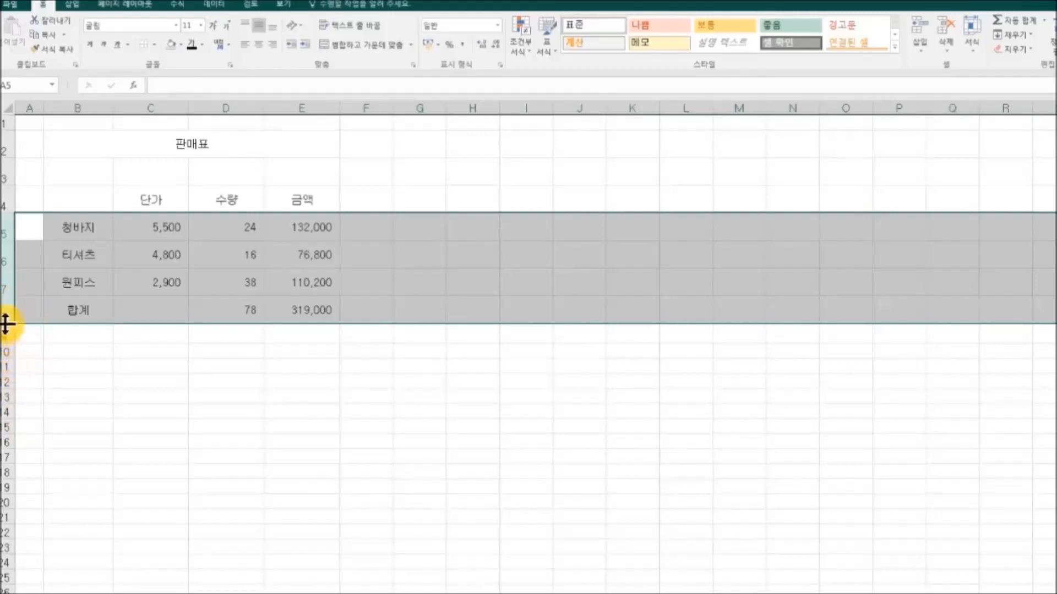
{"action": "left_click_drag", "start_coordinate": [7, 324], "coordinate": [6, 332]}
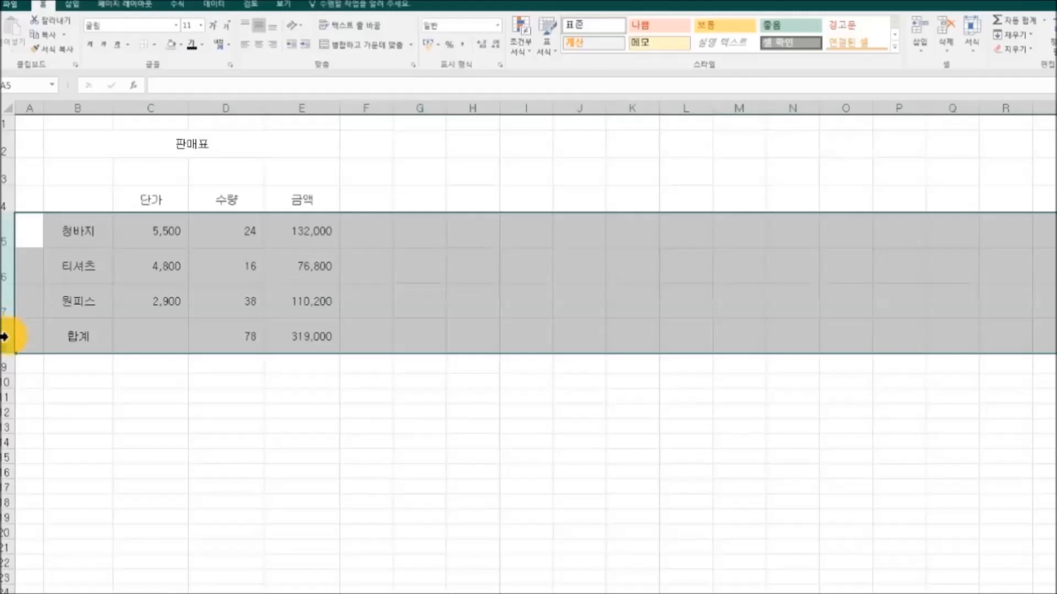
{"action": "left_click", "coordinate": [155, 437]}
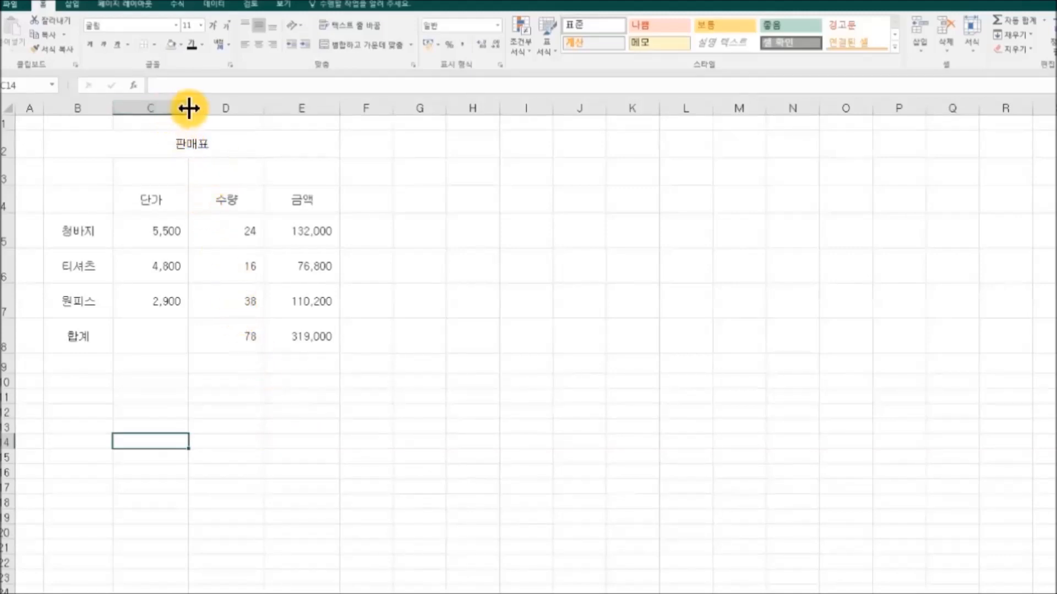
- Check the column widths of C, D and E one after another
{"action": "left_click_drag", "start_coordinate": [189, 108], "coordinate": [189, 108]}
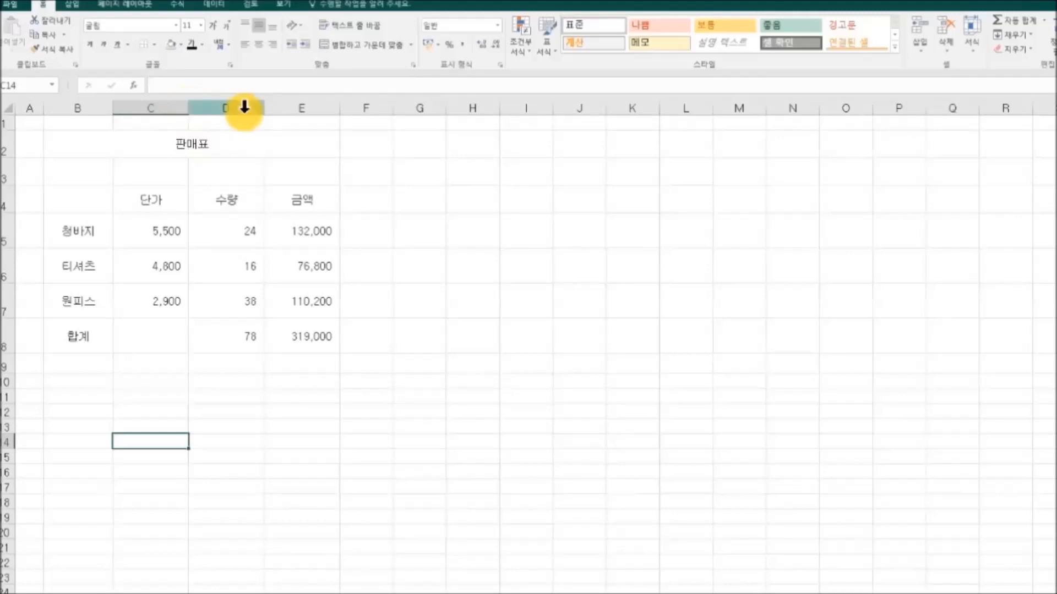
{"action": "left_click_drag", "start_coordinate": [264, 111], "coordinate": [262, 111]}
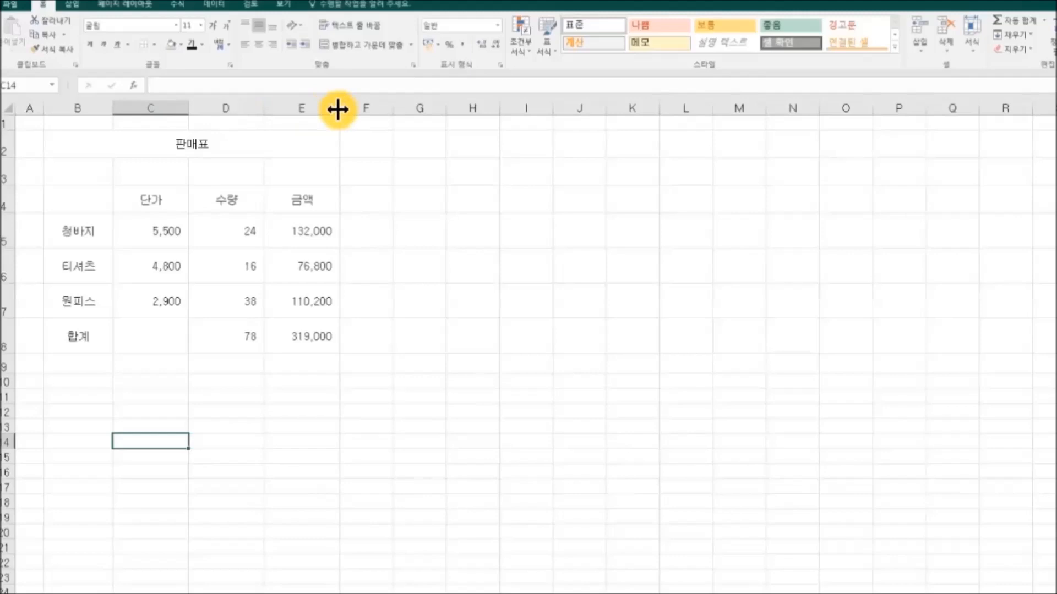
{"action": "left_click_drag", "start_coordinate": [339, 109], "coordinate": [339, 109]}
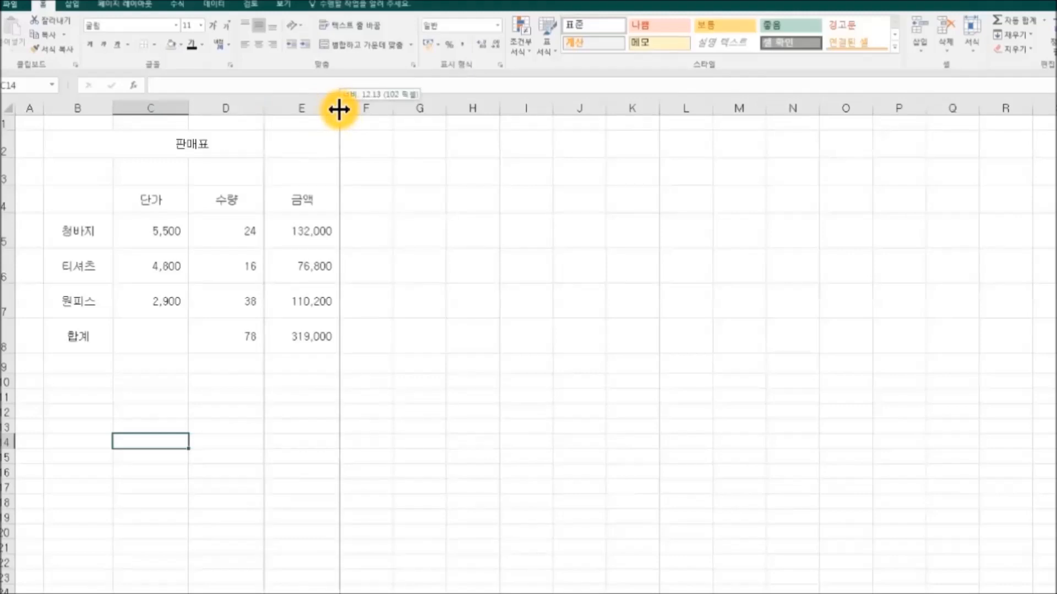
{"action": "left_click_drag", "start_coordinate": [339, 109], "coordinate": [339, 110]}
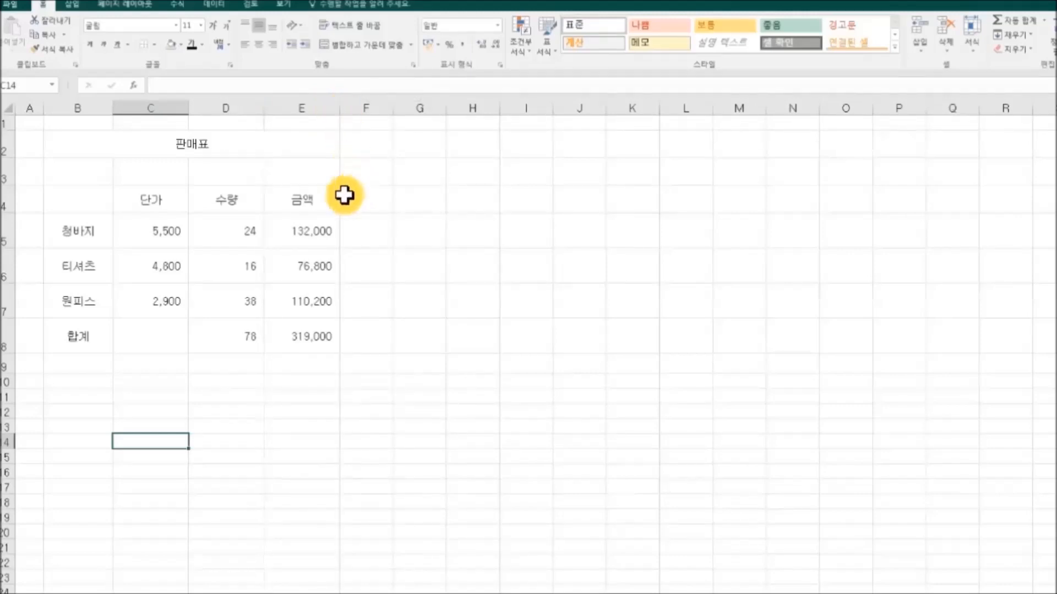
- Set the width of the 단가, 수량 and 금액 columns C to E to 15
{"action": "left_click", "coordinate": [162, 108]}
{"action": "left_click_drag", "start_coordinate": [161, 109], "coordinate": [297, 104]}
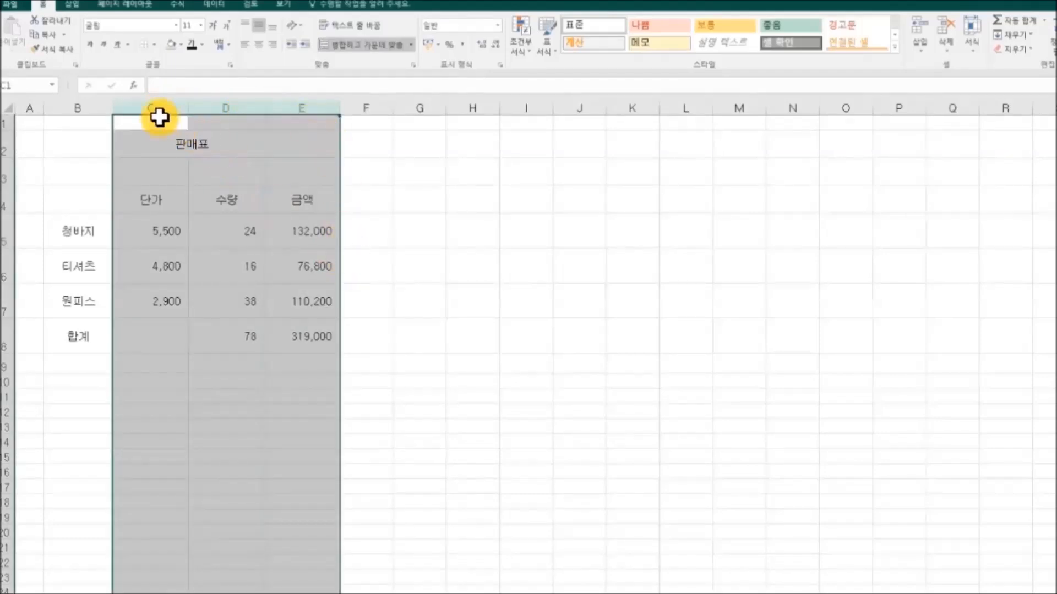
{"action": "right_click", "coordinate": [297, 110]}
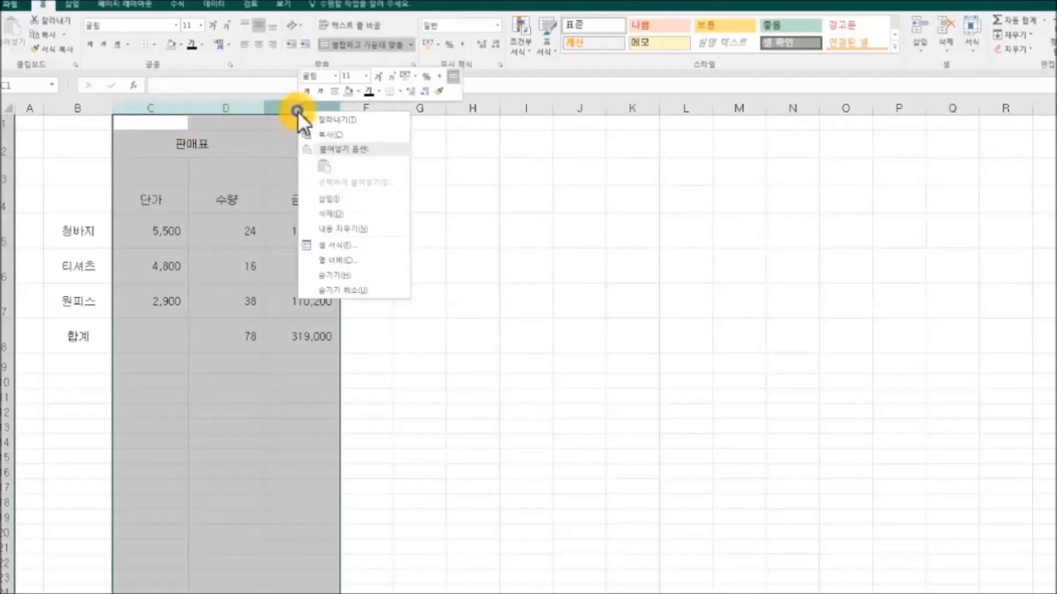
{"action": "left_click", "coordinate": [382, 258]}
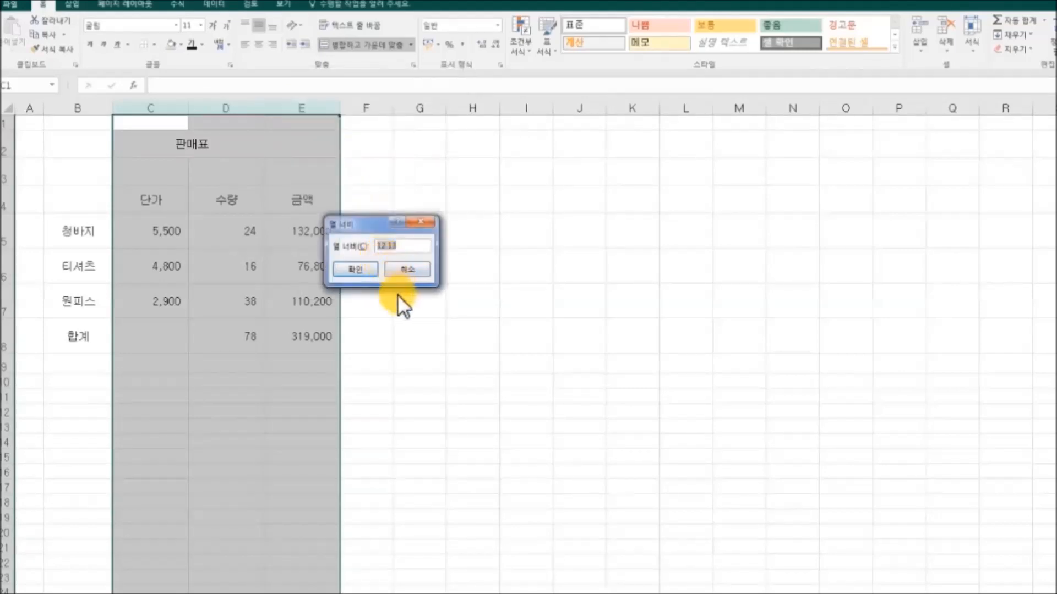
{"action": "type", "text": "15"}
{"action": "left_click", "coordinate": [369, 269]}
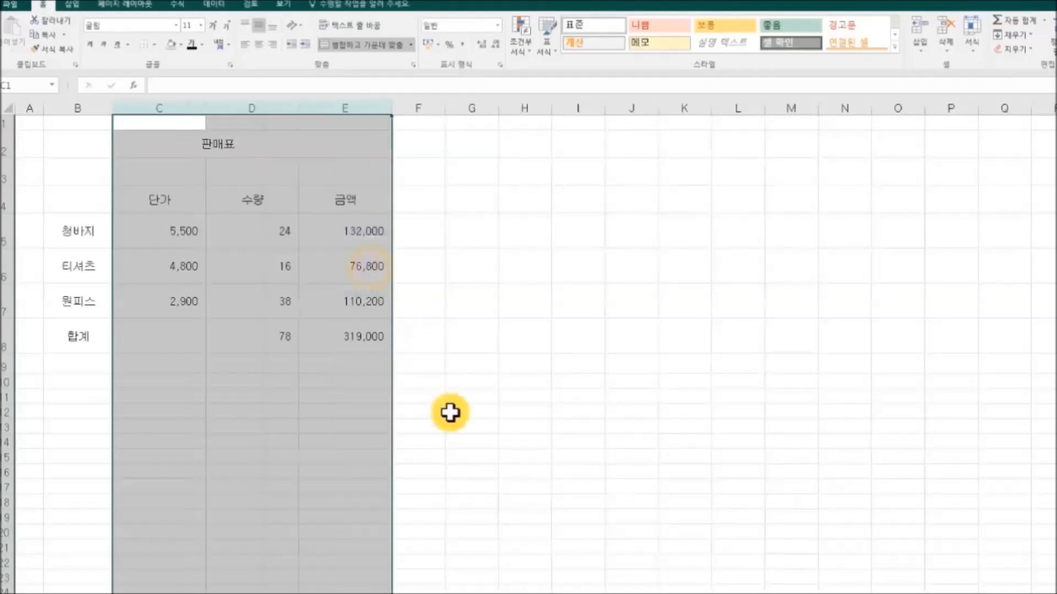
{"action": "left_click", "coordinate": [456, 413]}
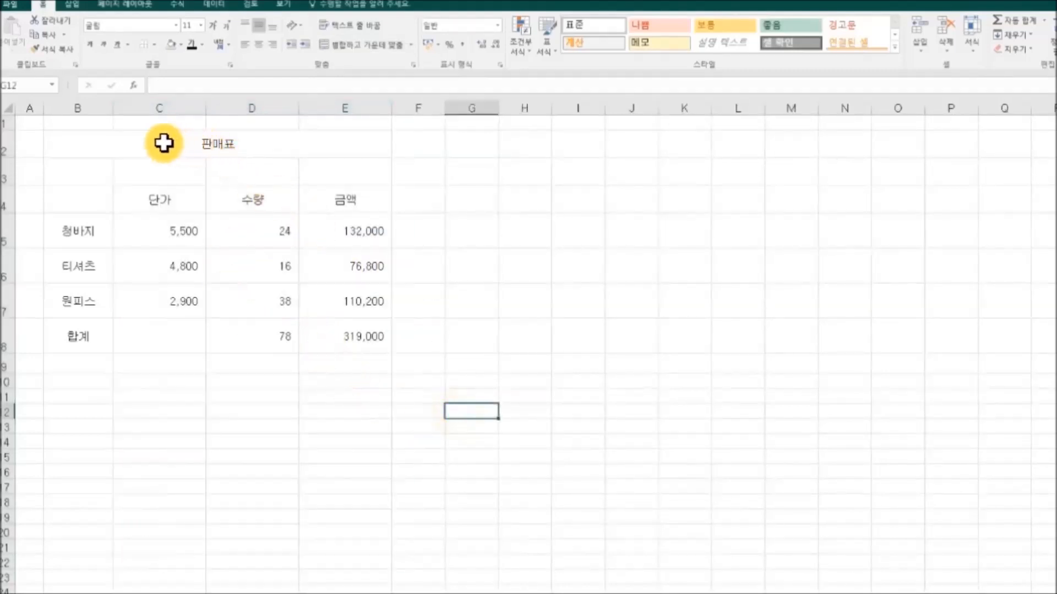
- Set the height of rows 5 to 8, from 청바지 to 합계, to 40
{"action": "left_click_drag", "start_coordinate": [4, 217], "coordinate": [2, 350]}
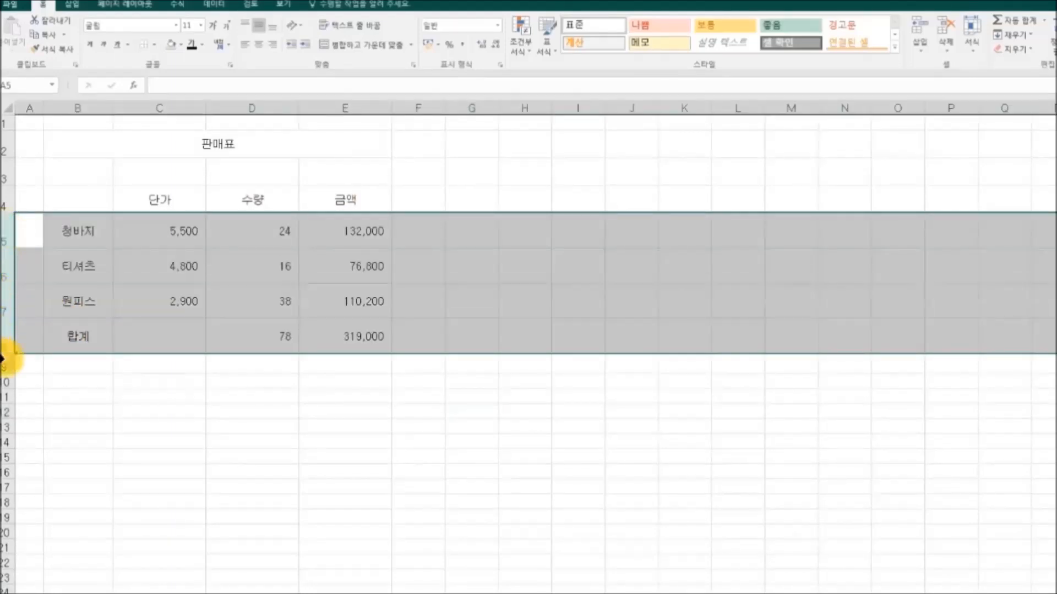
{"action": "left_click_drag", "start_coordinate": [8, 352], "coordinate": [8, 352]}
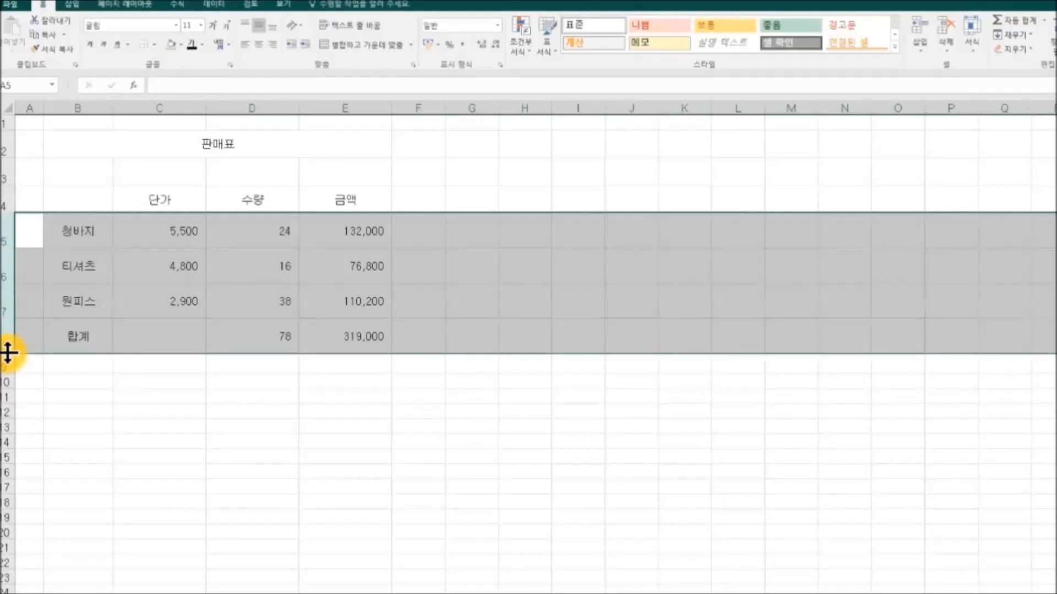
{"action": "right_click", "coordinate": [4, 344]}
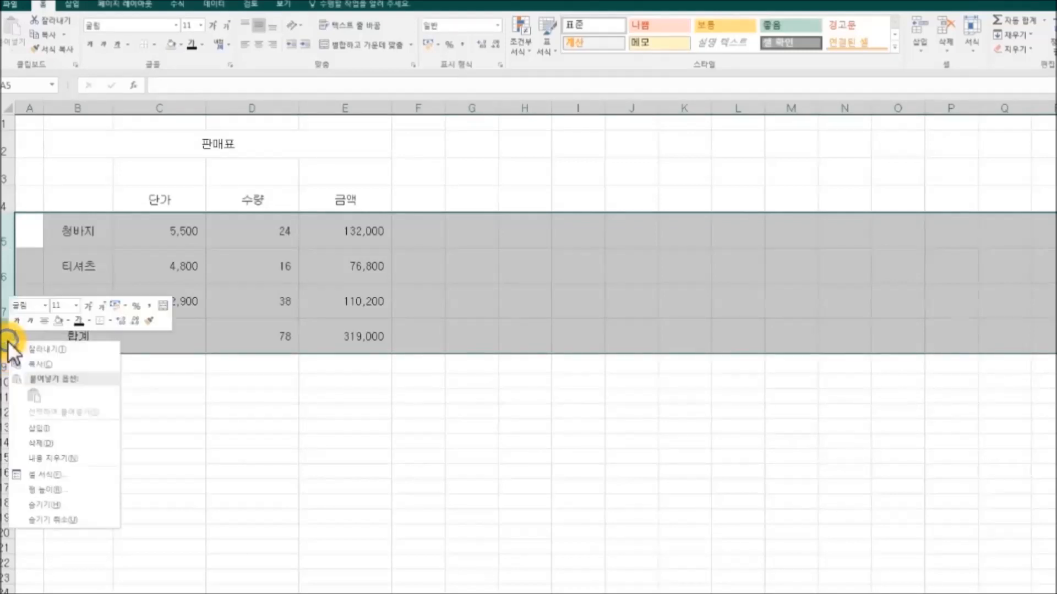
{"action": "left_click", "coordinate": [101, 490]}
{"action": "left_click_drag", "start_coordinate": [102, 458], "coordinate": [268, 373]}
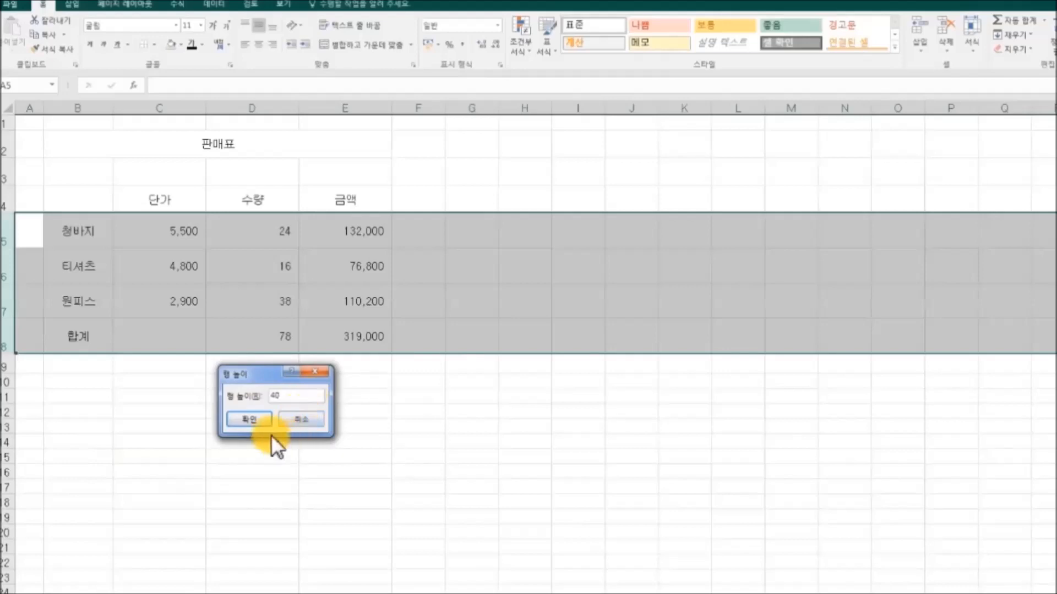
{"action": "type", "text": "40"}
{"action": "left_click", "coordinate": [256, 417]}
{"action": "left_click", "coordinate": [251, 447]}
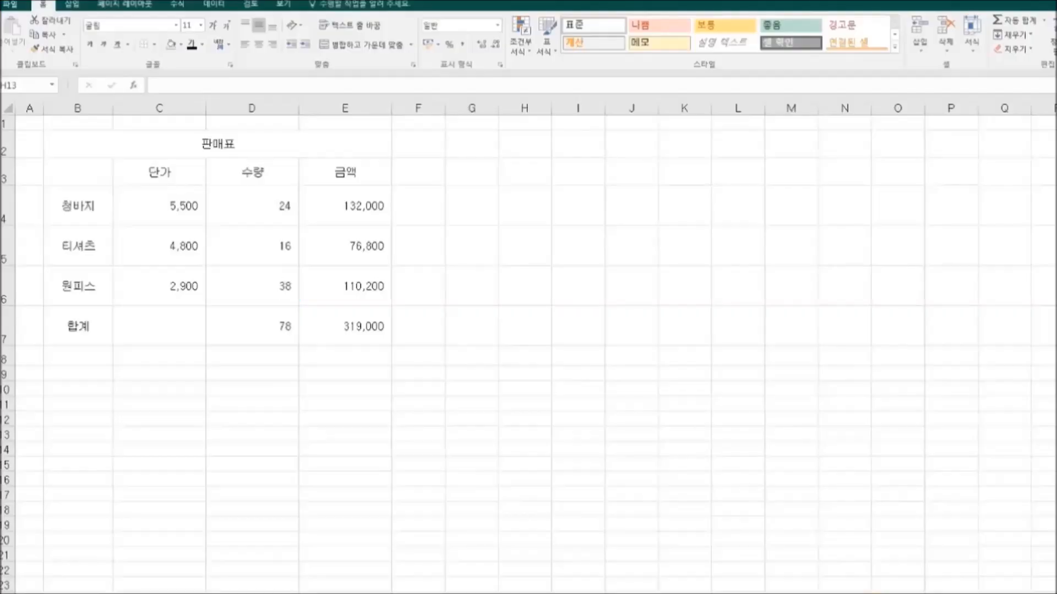
{"action": "left_click", "coordinate": [497, 491]}
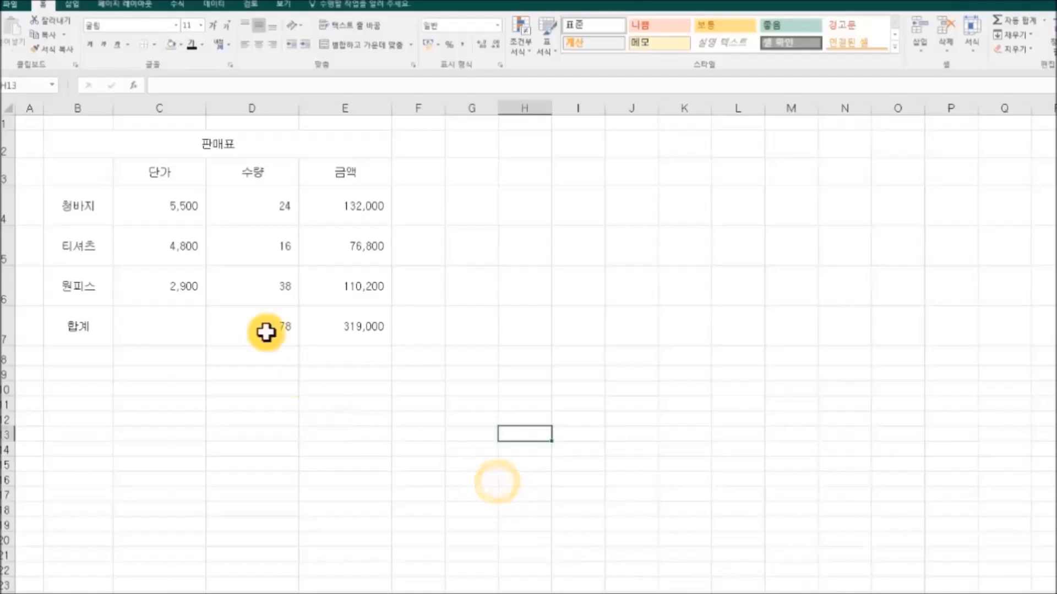
{"action": "left_click", "coordinate": [176, 152]}
{"action": "left_click_drag", "start_coordinate": [99, 166], "coordinate": [317, 177]}
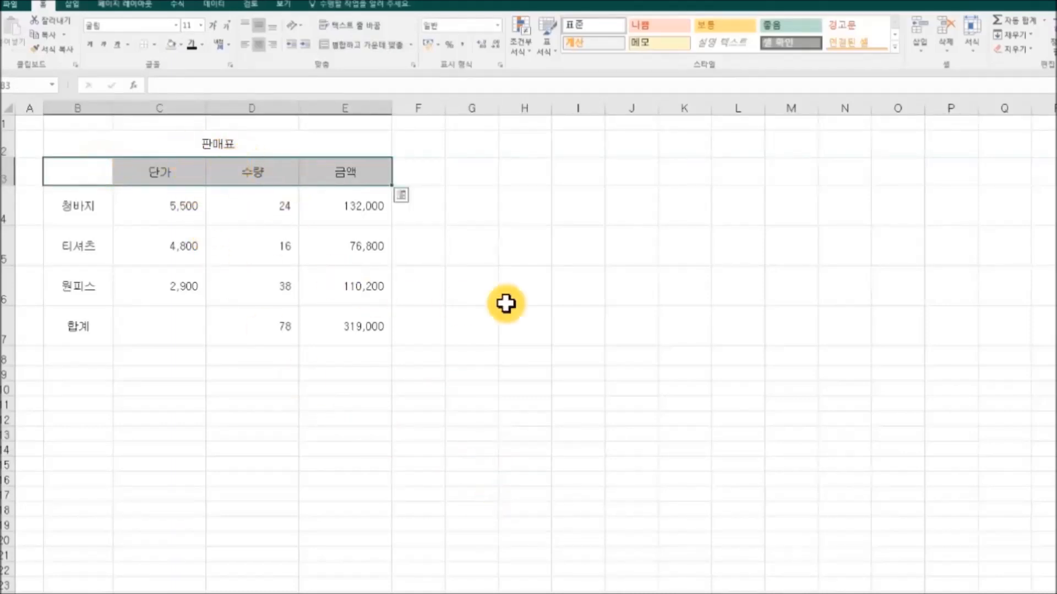
{"action": "left_click", "coordinate": [529, 300]}
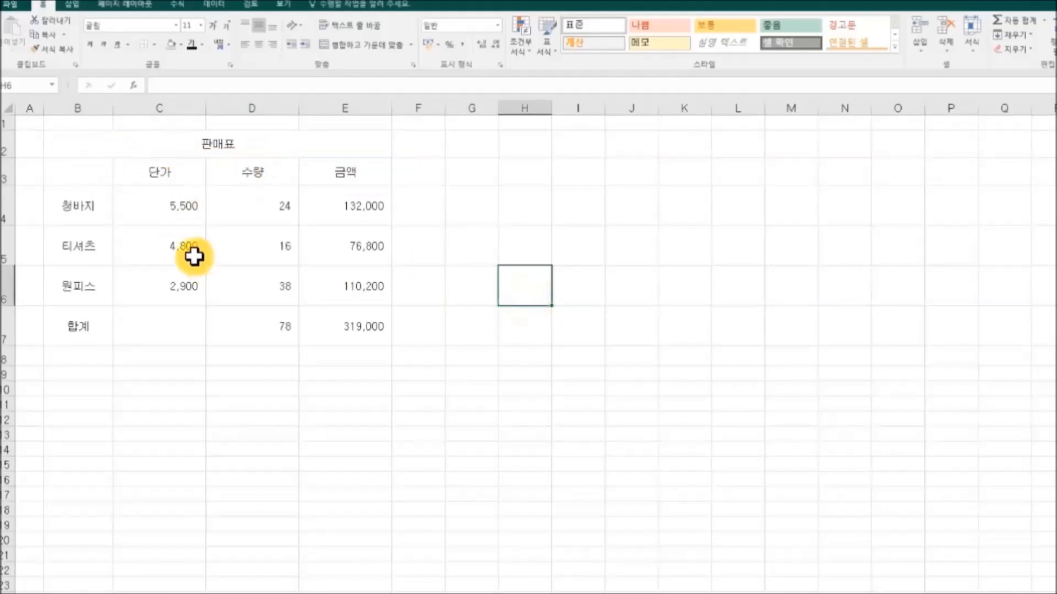
- Insert an empty row above the header row 3, directly below the 판매표 title
{"action": "left_click", "coordinate": [4, 175]}
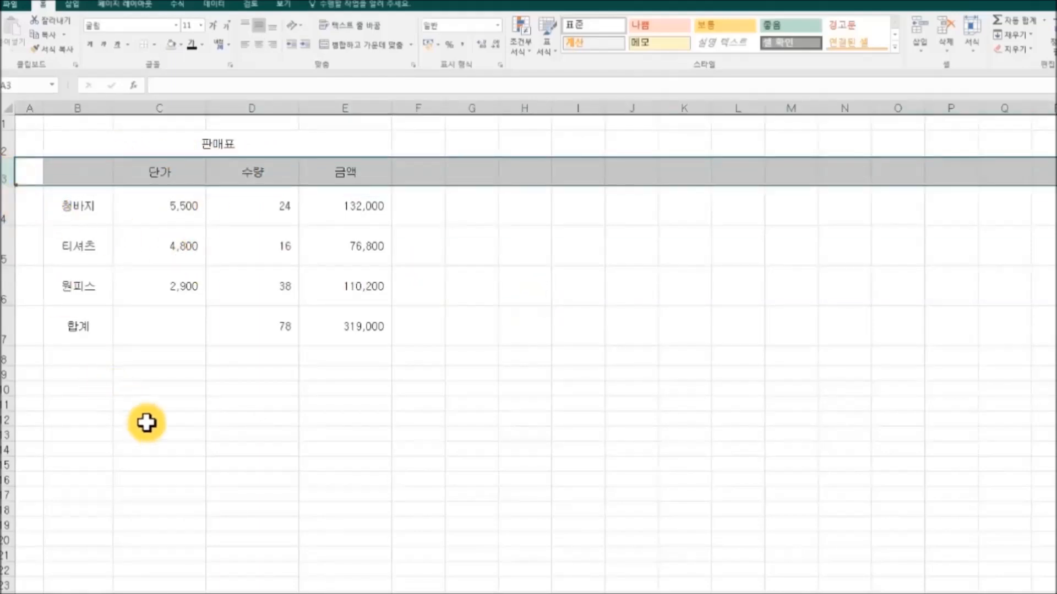
{"action": "right_click", "coordinate": [1, 174]}
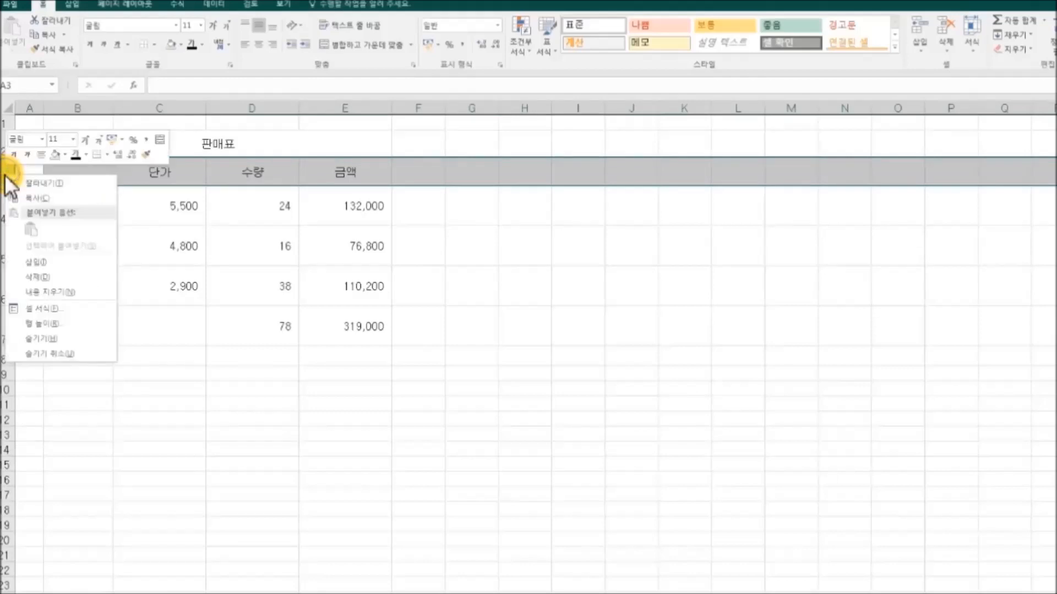
{"action": "left_click", "coordinate": [51, 263]}
{"action": "left_click", "coordinate": [307, 474]}
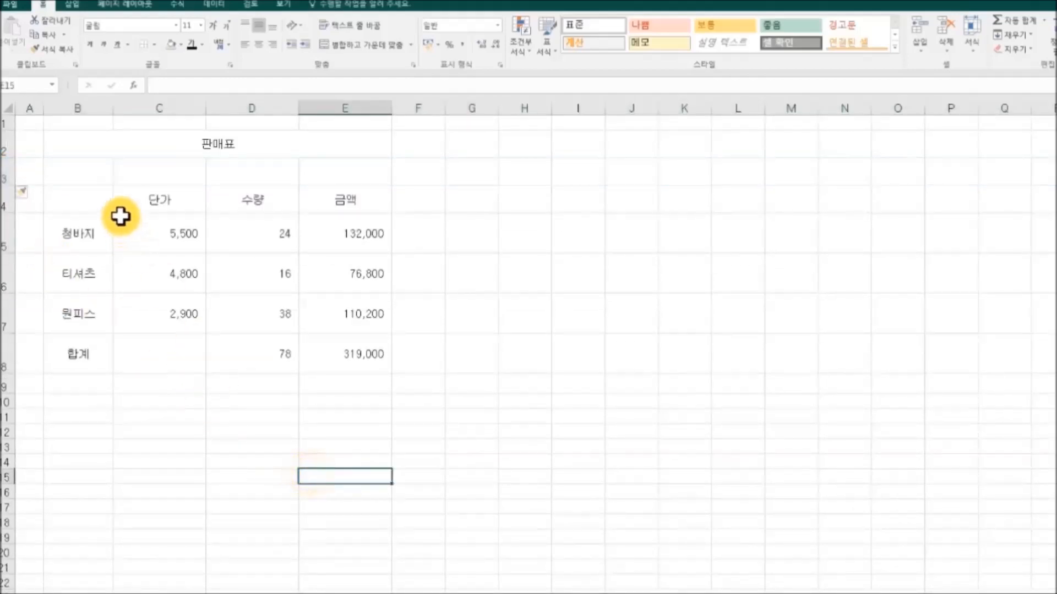
- Insert a second empty row at row 3 between the title and the table header
{"action": "left_click", "coordinate": [3, 176]}
{"action": "right_click", "coordinate": [3, 177]}
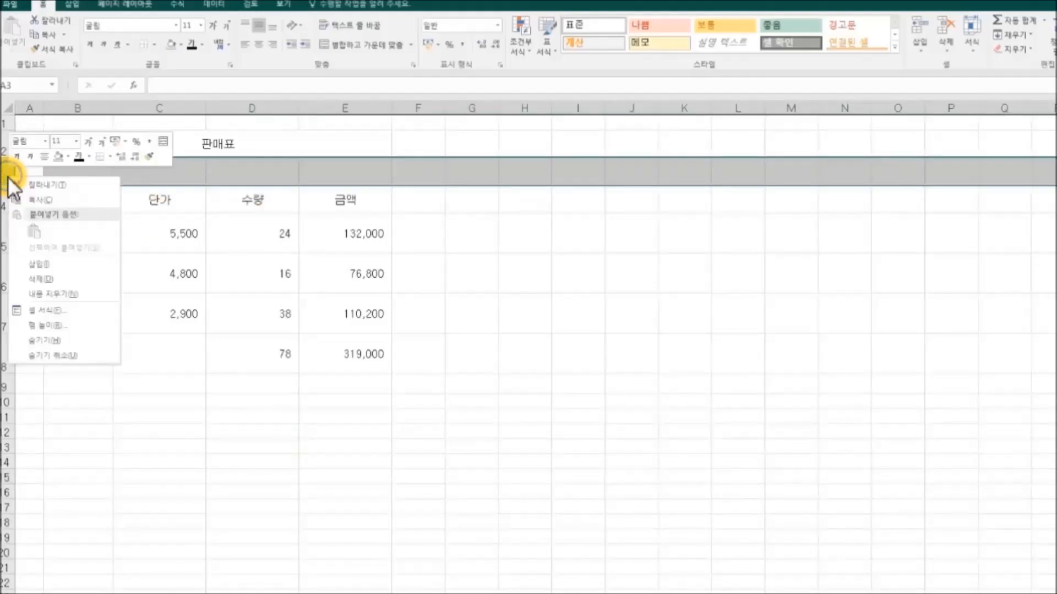
{"action": "left_click", "coordinate": [38, 262]}
{"action": "left_click", "coordinate": [634, 410]}
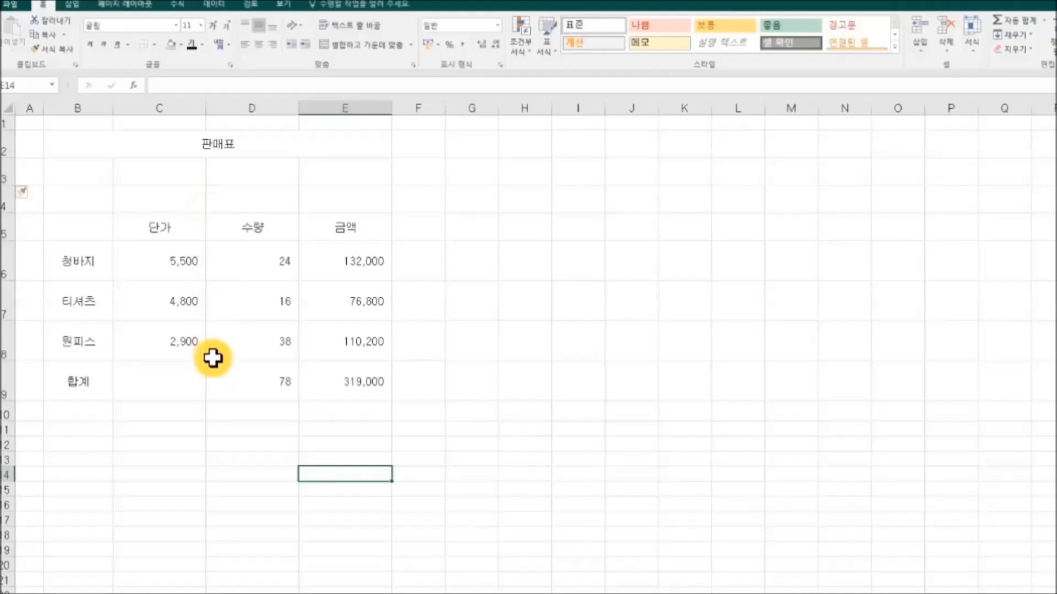
- Insert an empty column before the 수량 column D and select its new cells D5 to D9
{"action": "left_click", "coordinate": [254, 105]}
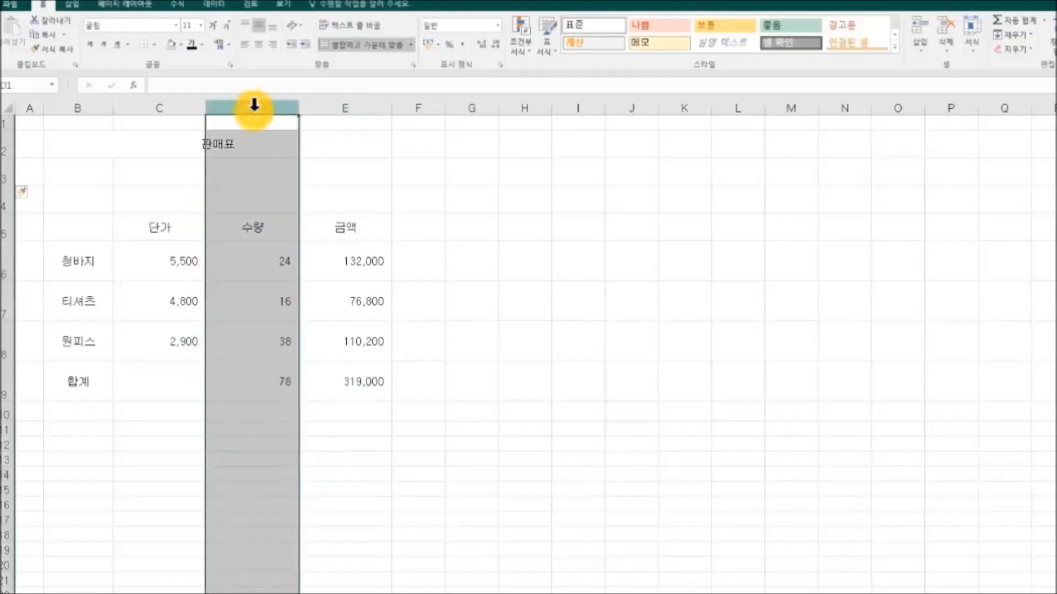
{"action": "right_click", "coordinate": [255, 106]}
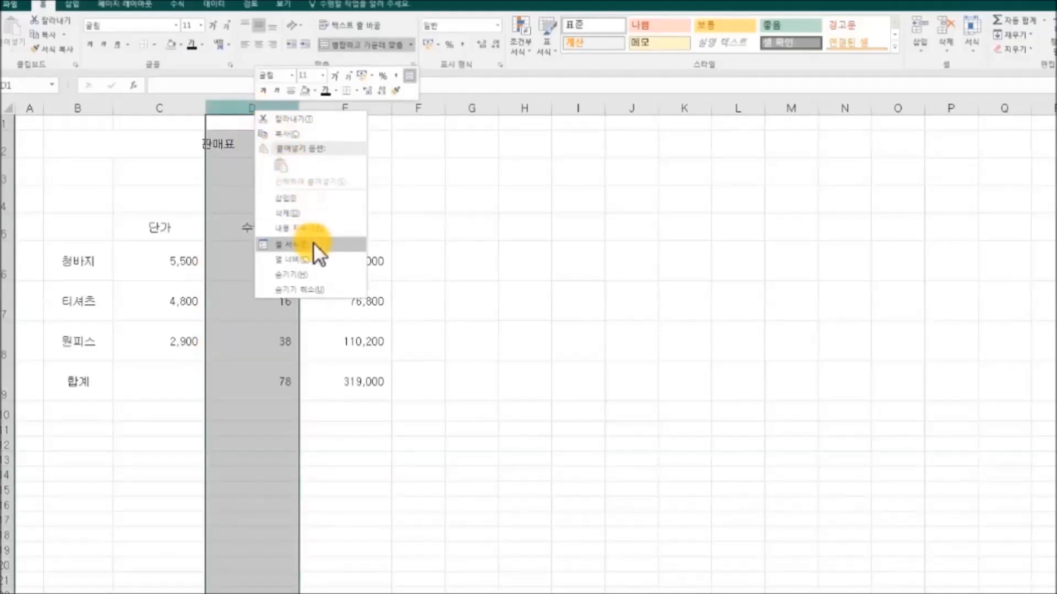
{"action": "left_click", "coordinate": [318, 198]}
{"action": "left_click", "coordinate": [658, 330]}
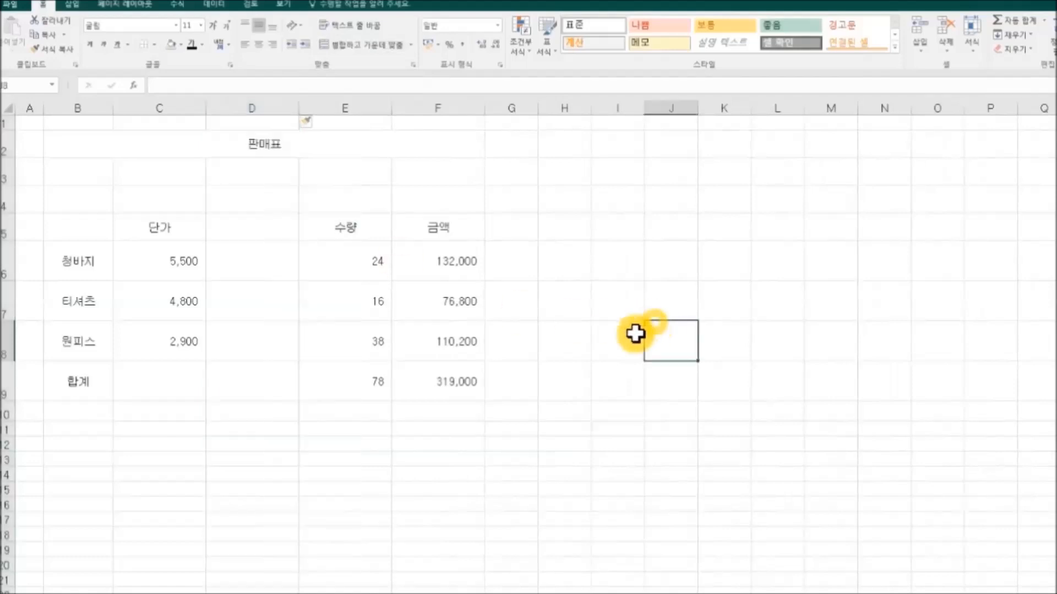
{"action": "left_click_drag", "start_coordinate": [238, 224], "coordinate": [238, 380]}
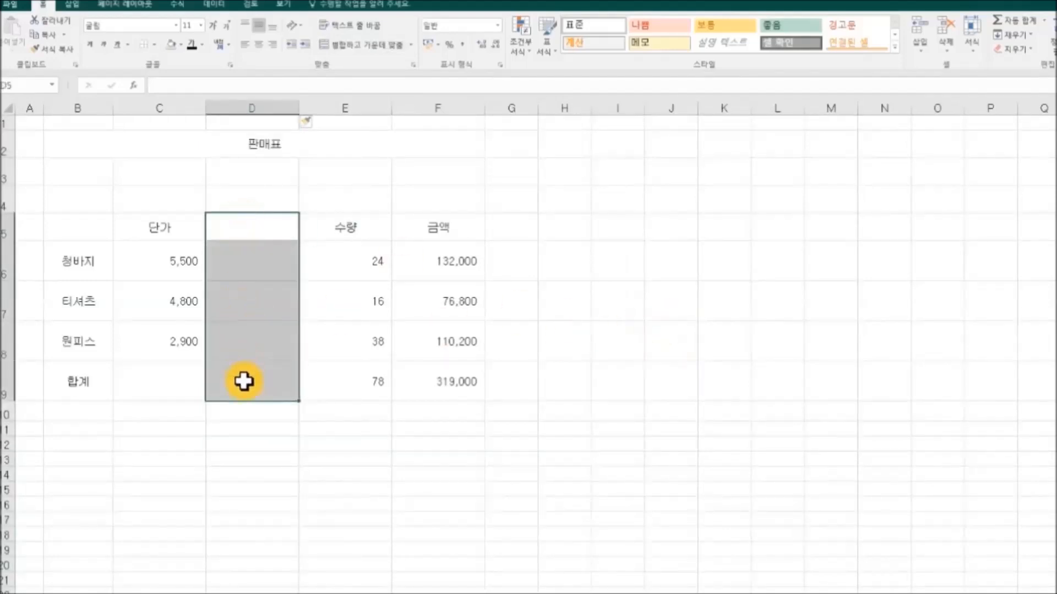
{"action": "left_click", "coordinate": [455, 476]}
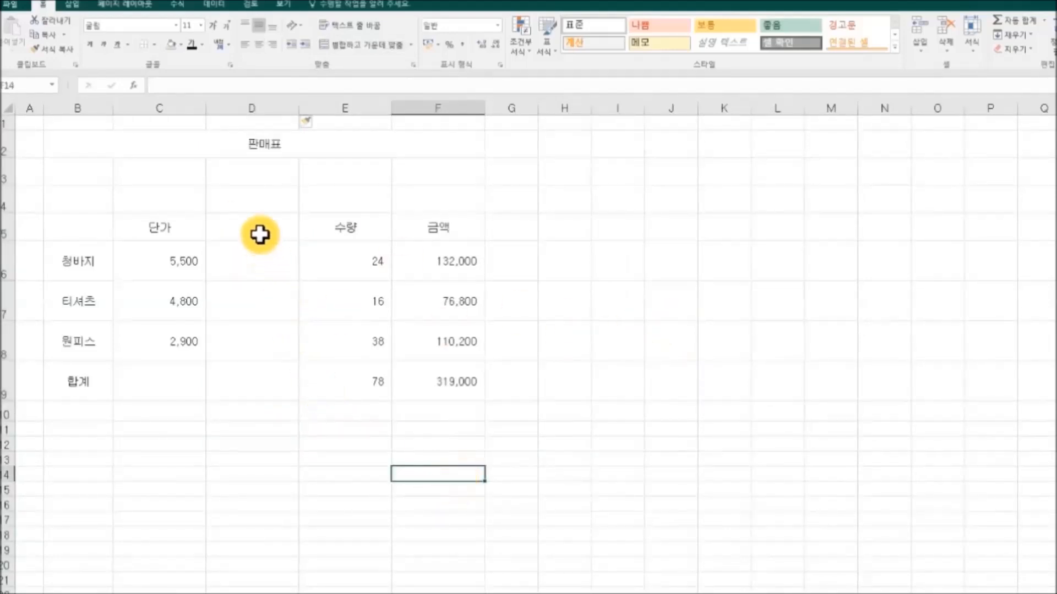
- Delete the empty column D between the 단가 and 수량 columns
{"action": "left_click", "coordinate": [267, 106]}
{"action": "right_click", "coordinate": [266, 110]}
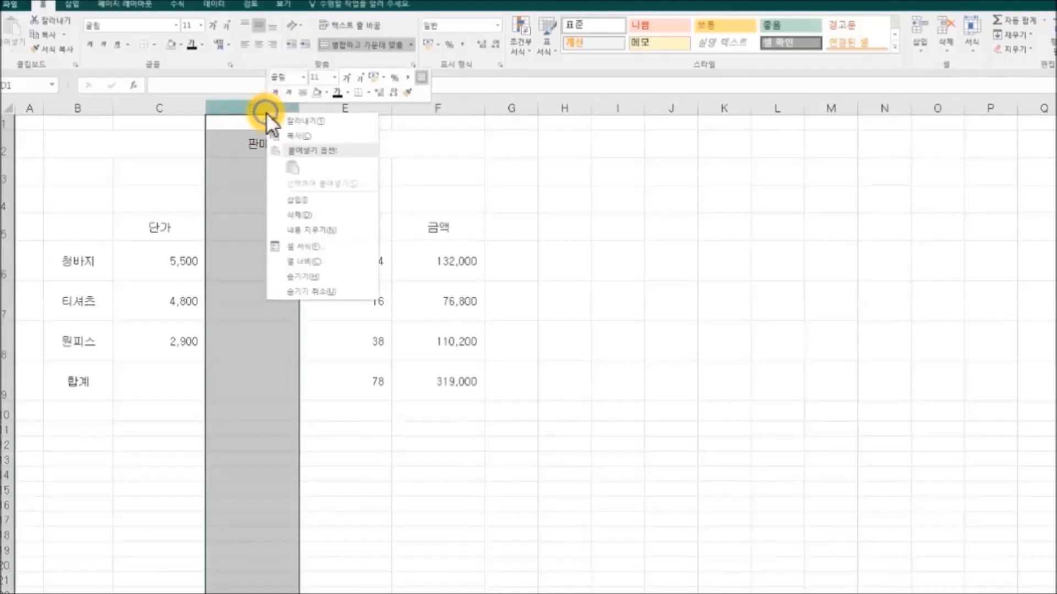
{"action": "left_click", "coordinate": [314, 216]}
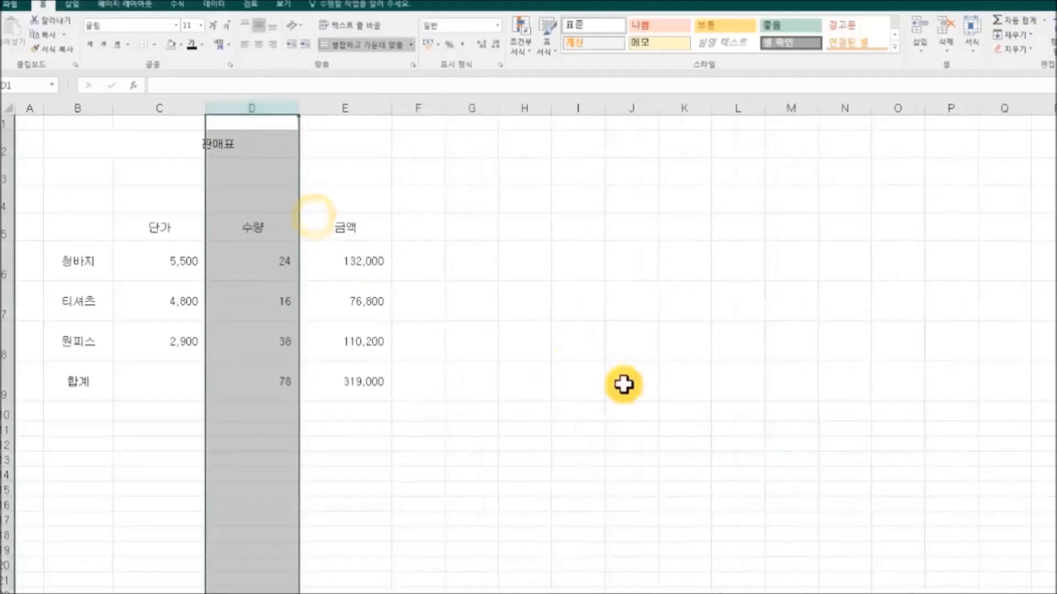
{"action": "left_click", "coordinate": [679, 401]}
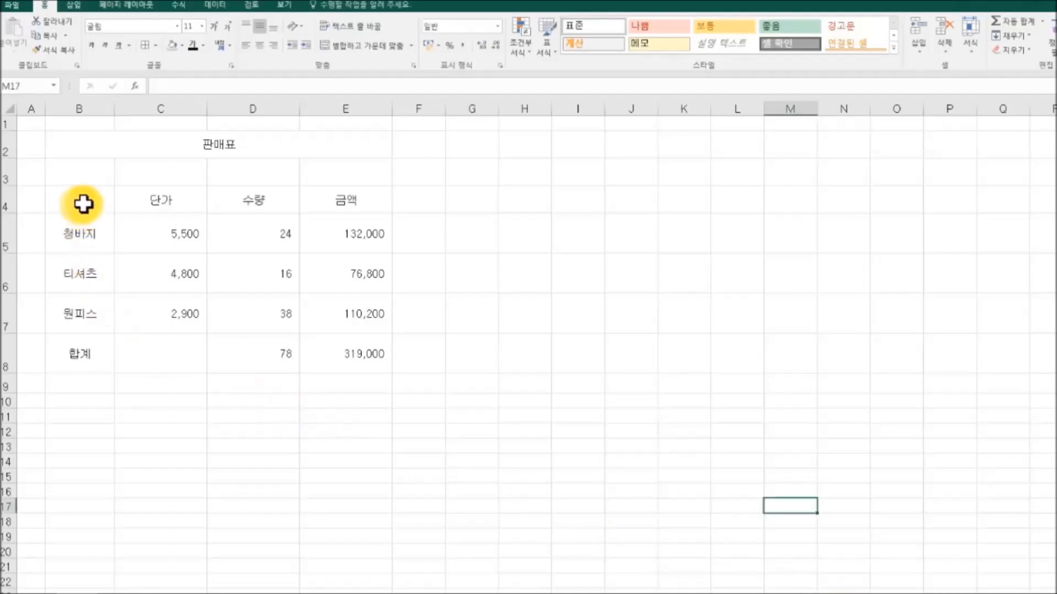
- Apply all borders (모든 테두리) to the table range B4:E8
{"action": "left_click_drag", "start_coordinate": [77, 200], "coordinate": [350, 360]}
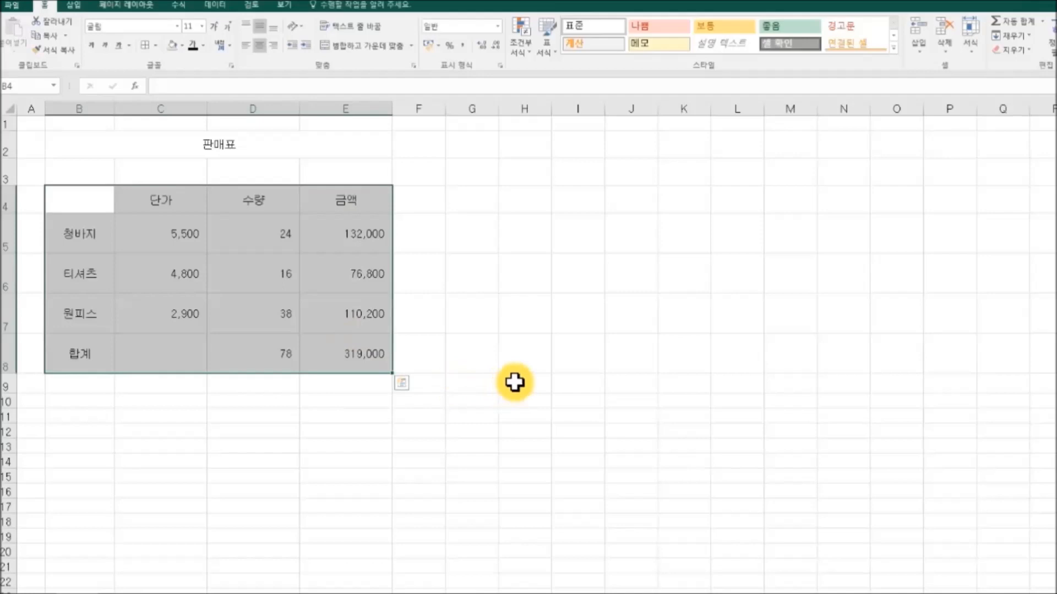
{"action": "left_click", "coordinate": [154, 48]}
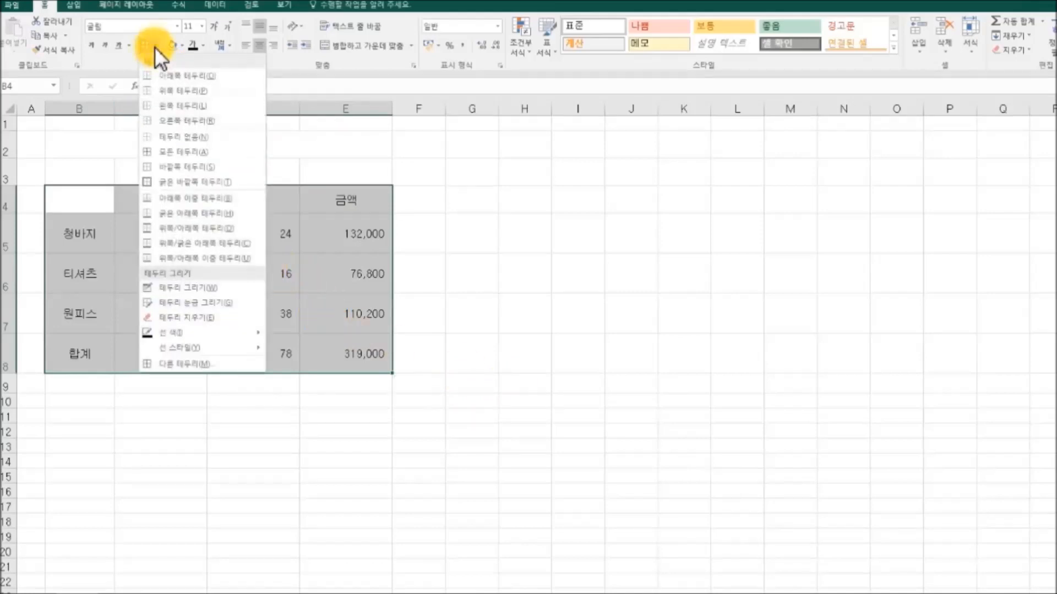
{"action": "left_click", "coordinate": [247, 152]}
{"action": "left_click", "coordinate": [511, 240]}
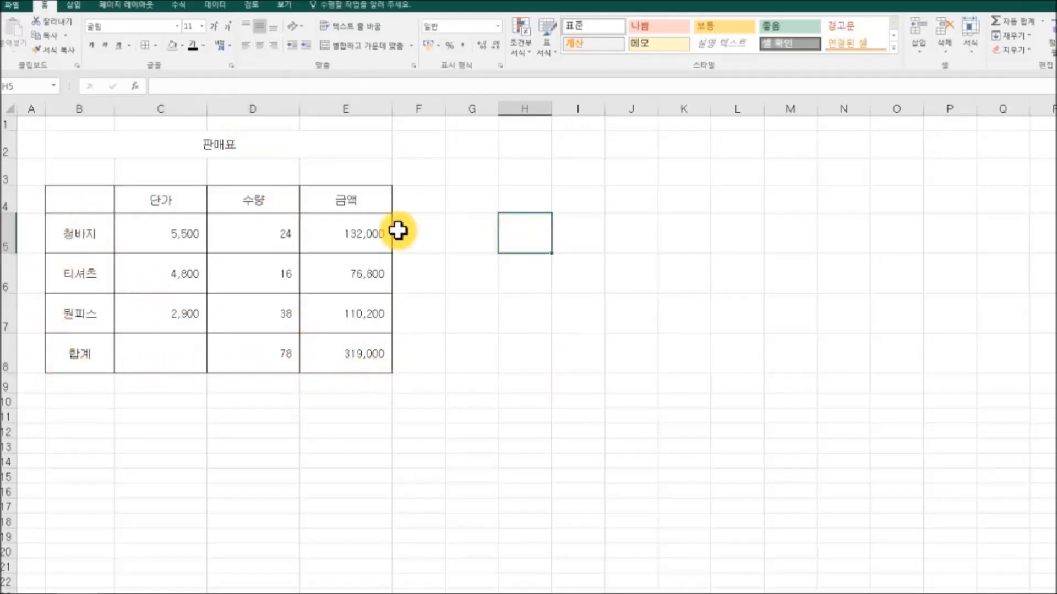
- Add a thick outside border (굵은 바깥쪽 테두리) around the table range B4:E8
{"action": "left_click_drag", "start_coordinate": [83, 200], "coordinate": [337, 367]}
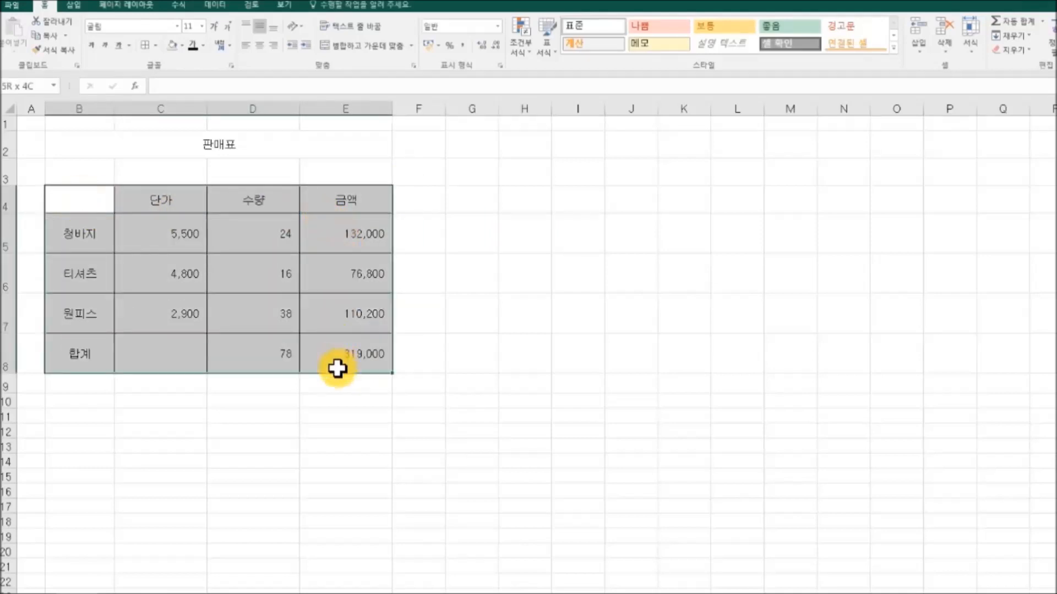
{"action": "left_click", "coordinate": [154, 45]}
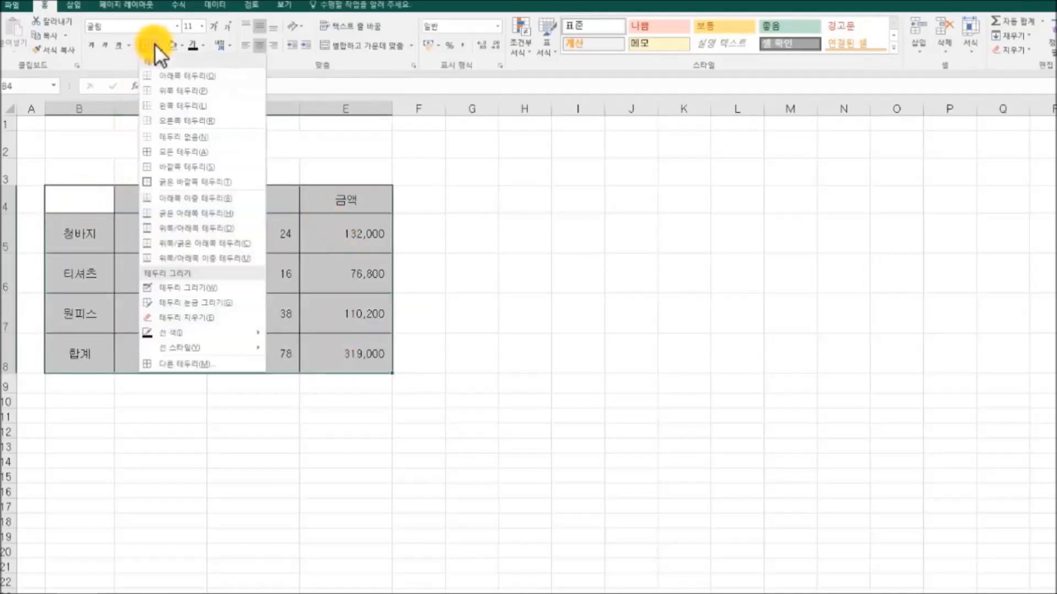
{"action": "left_click", "coordinate": [236, 181]}
{"action": "left_click", "coordinate": [440, 243]}
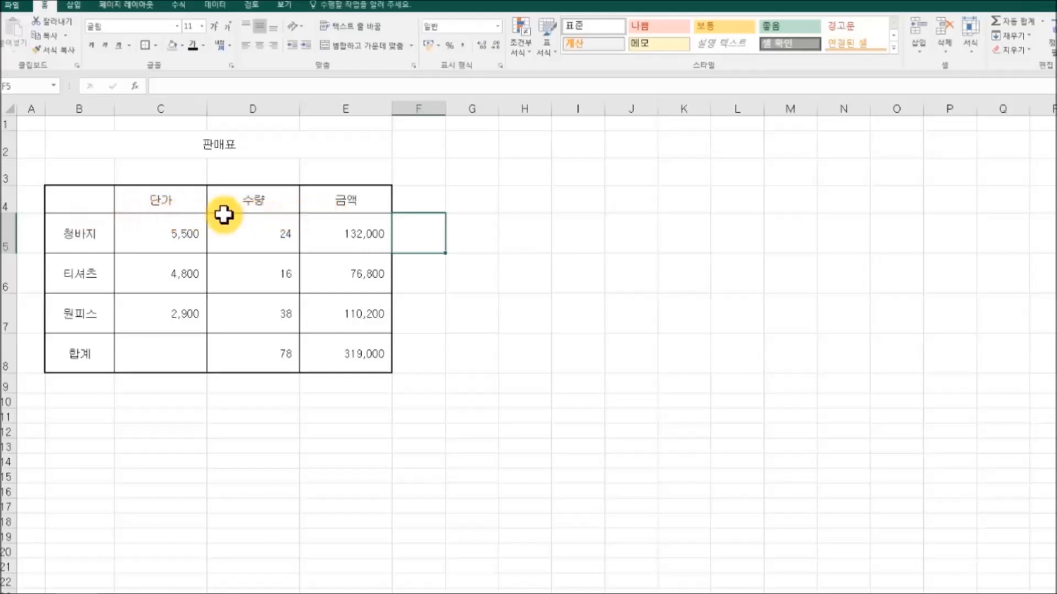
- Apply a bottom double border (아래쪽 이중 테두리) to the header row B4:E4
{"action": "left_click_drag", "start_coordinate": [83, 200], "coordinate": [328, 205]}
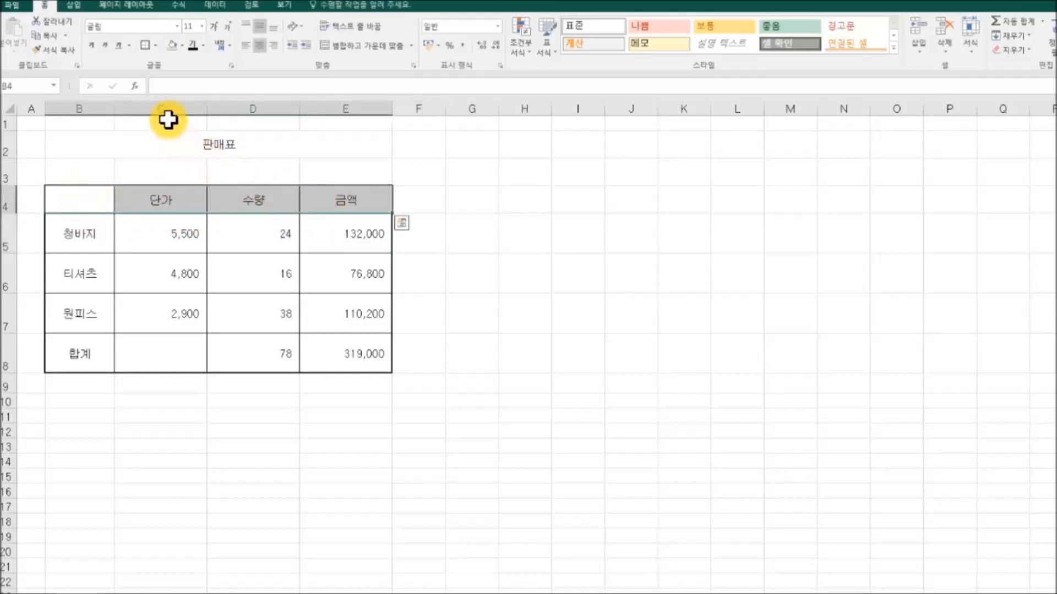
{"action": "left_click", "coordinate": [154, 44]}
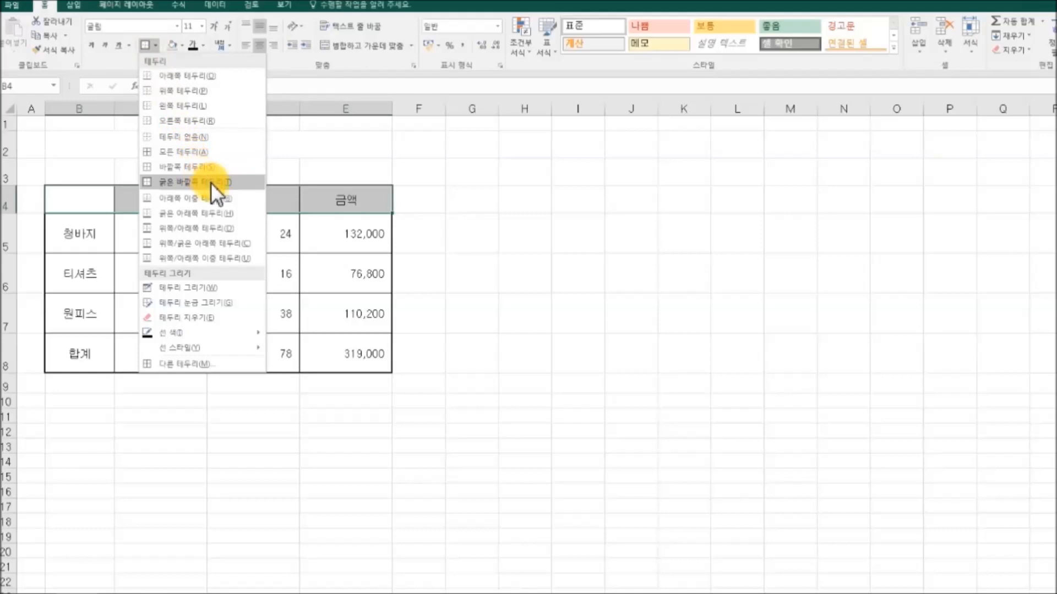
{"action": "left_click", "coordinate": [223, 198]}
{"action": "left_click", "coordinate": [470, 269]}
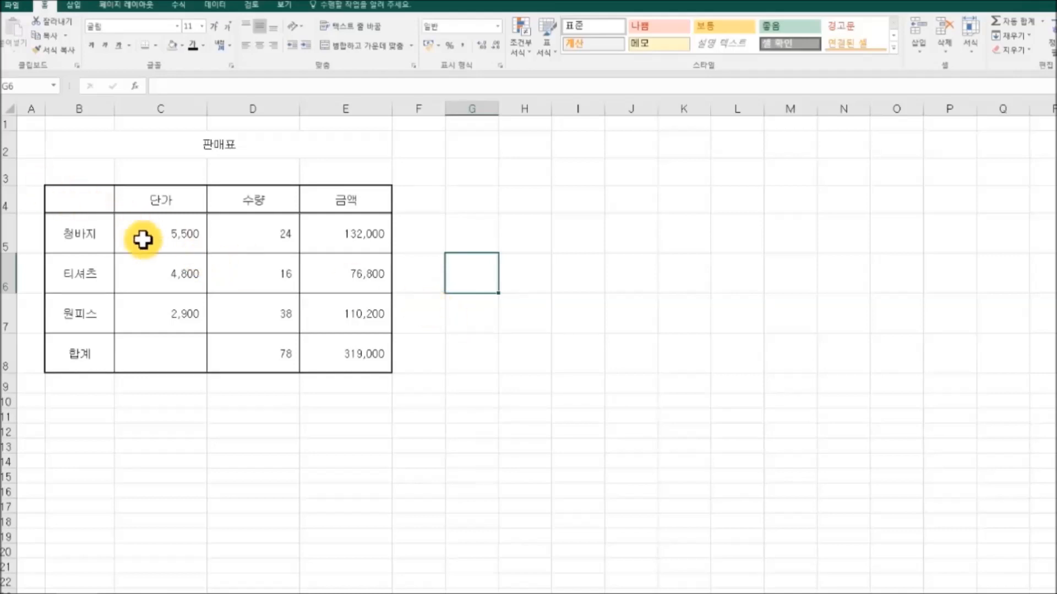
- Add a thin diagonal border running from upper-left to lower-right in the empty header cell B4
{"action": "left_click", "coordinate": [74, 205]}
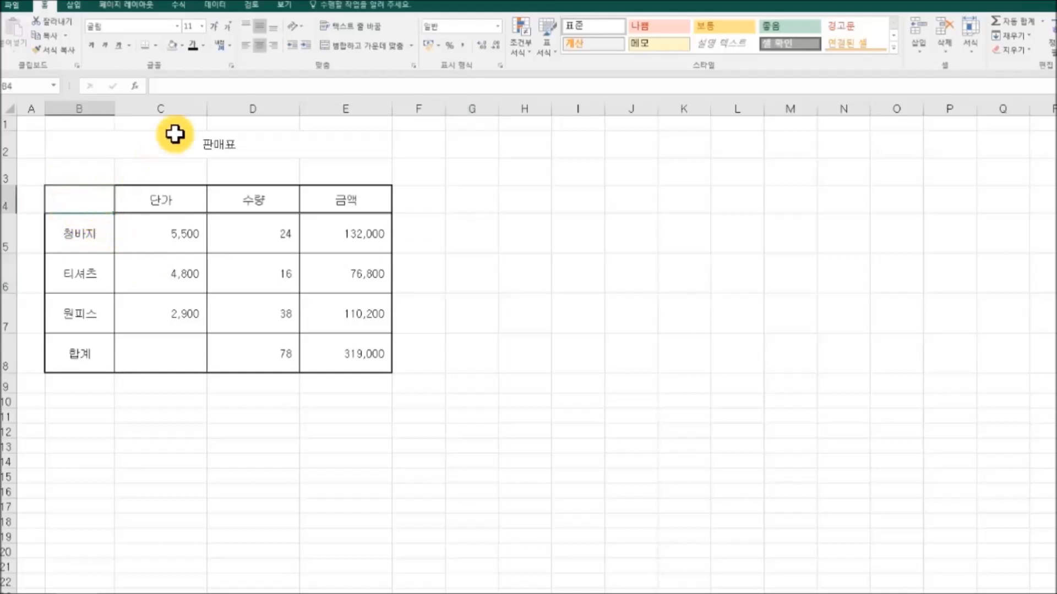
{"action": "left_click", "coordinate": [156, 45]}
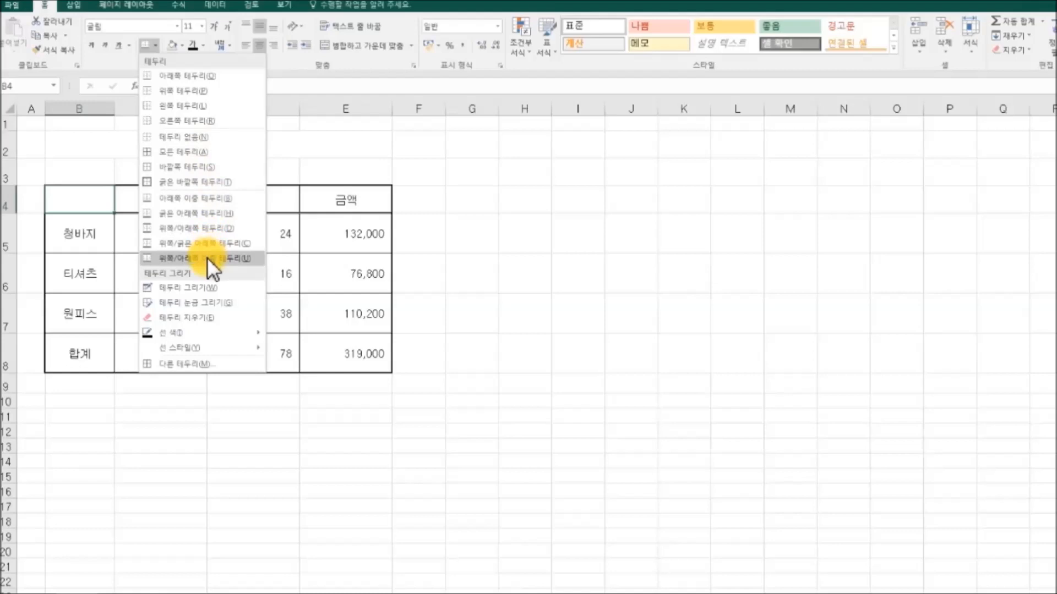
{"action": "left_click", "coordinate": [221, 363]}
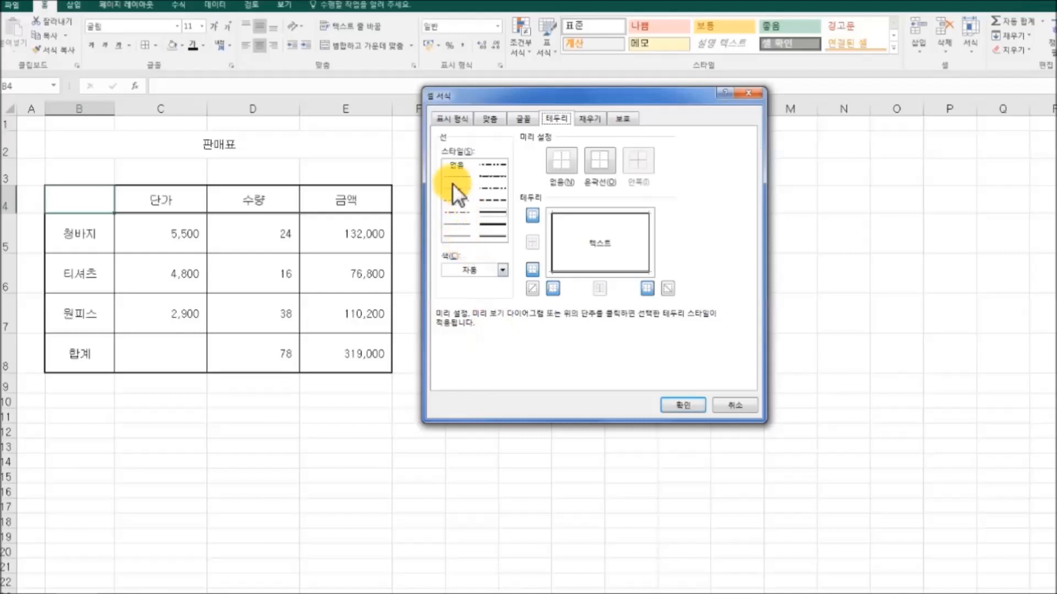
{"action": "left_click", "coordinate": [455, 238]}
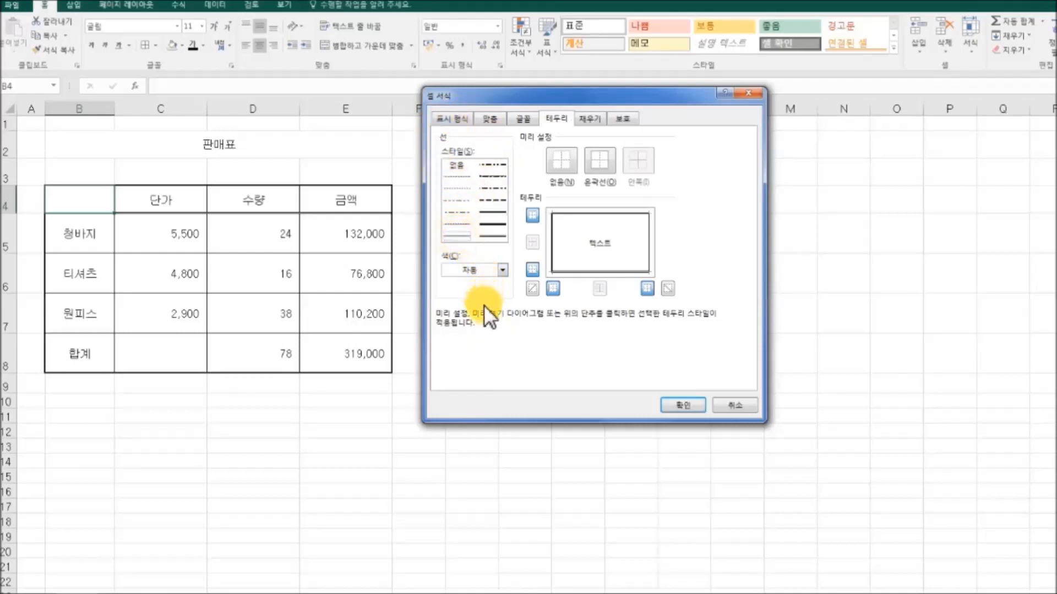
{"action": "left_click", "coordinate": [668, 289]}
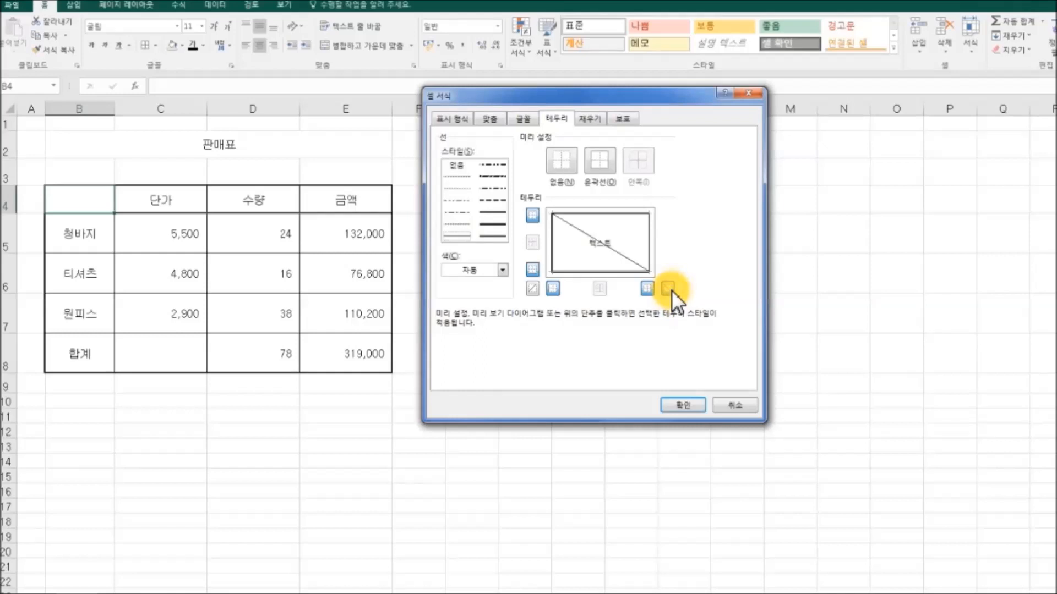
{"action": "left_click", "coordinate": [695, 404]}
{"action": "left_click", "coordinate": [583, 401]}
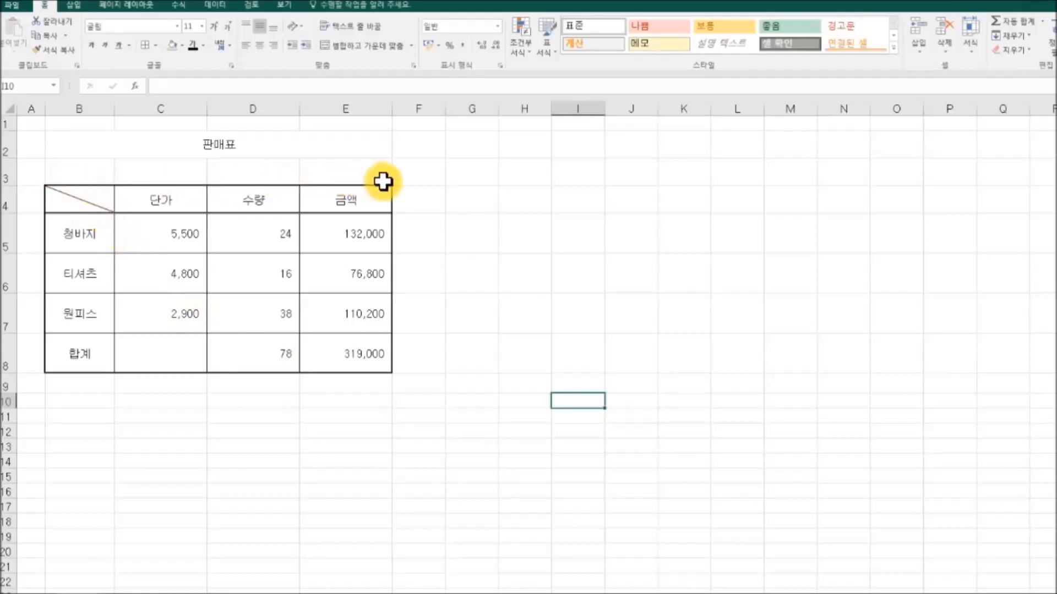
- Try an orange outline border (윤곽선) around the table range B4:E8
{"action": "left_click_drag", "start_coordinate": [74, 207], "coordinate": [350, 352]}
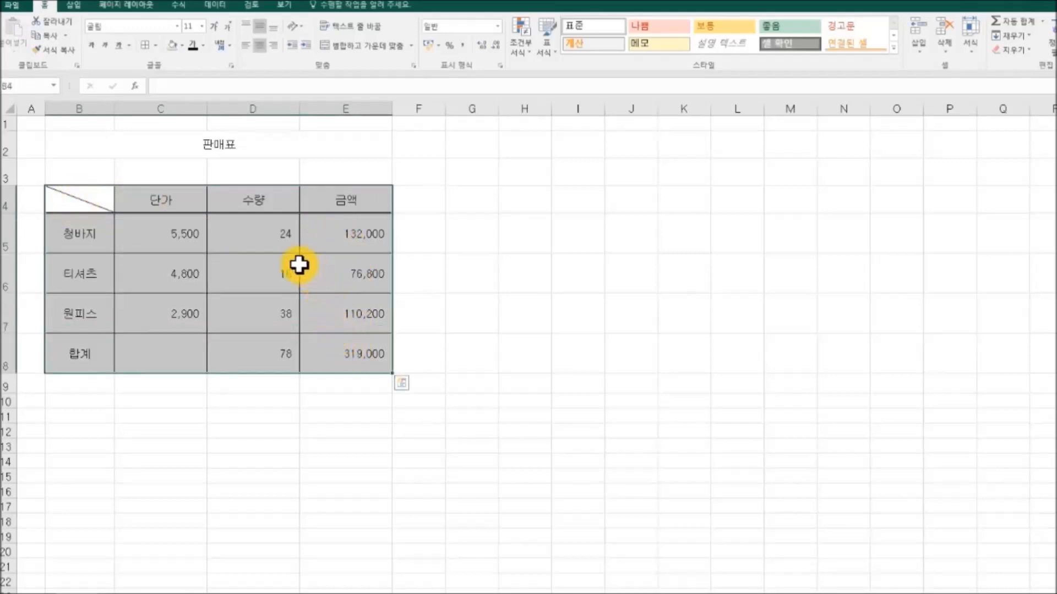
{"action": "left_click", "coordinate": [156, 45]}
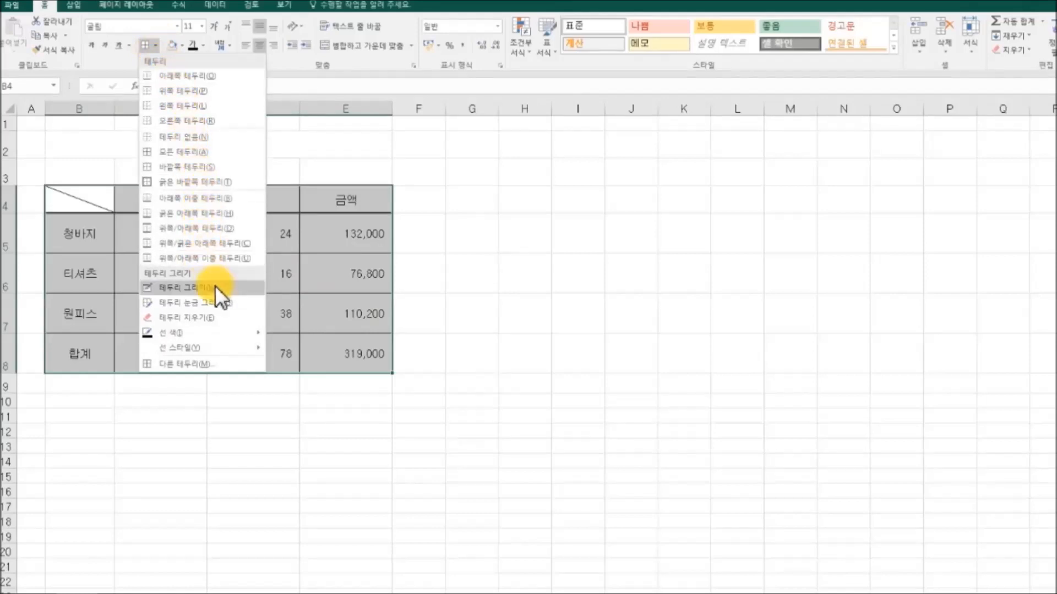
{"action": "left_click", "coordinate": [223, 362]}
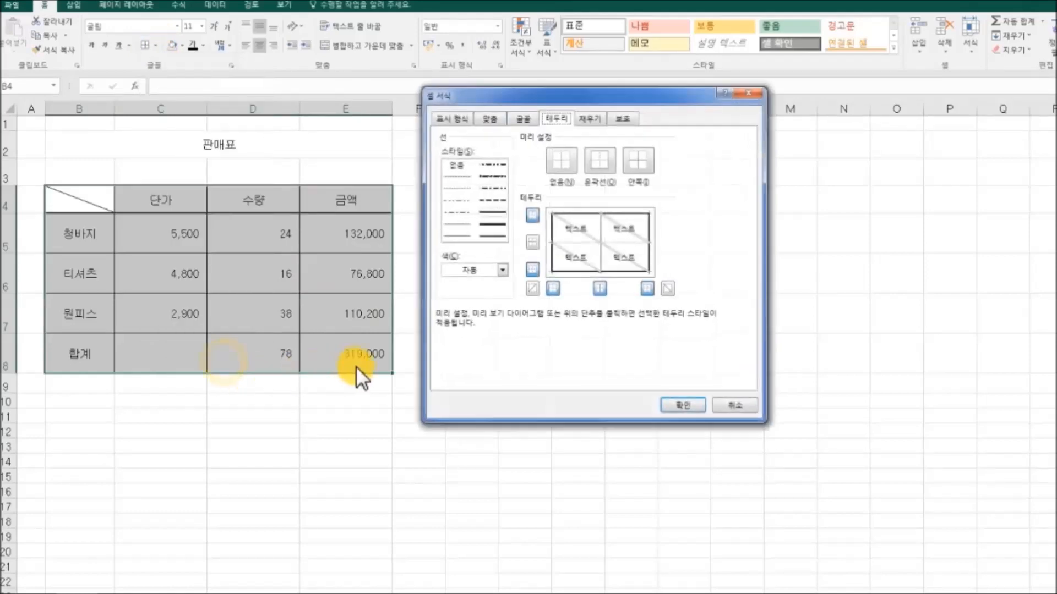
{"action": "left_click", "coordinate": [503, 269]}
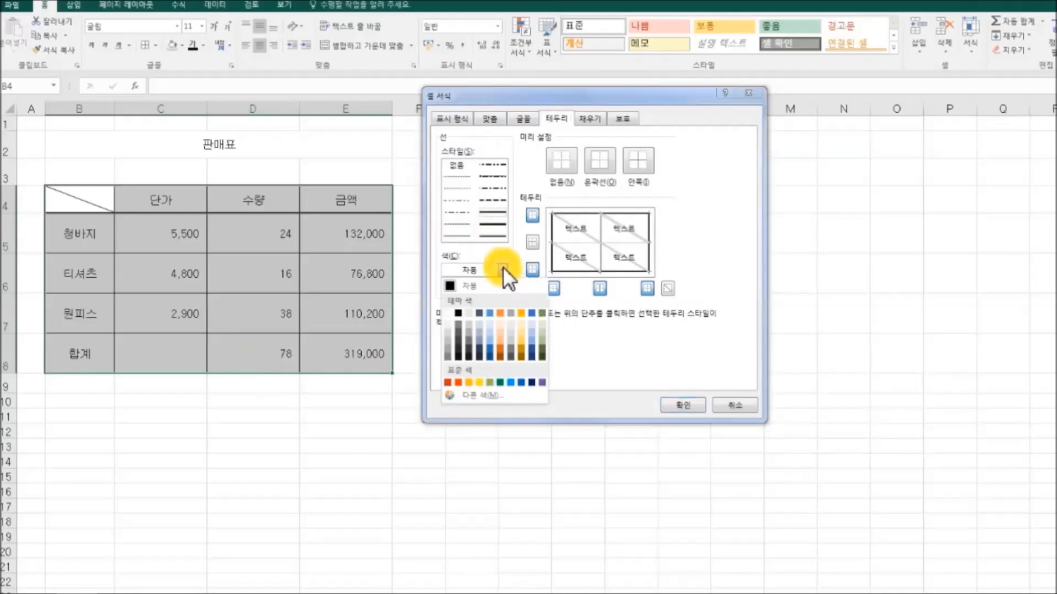
{"action": "left_click", "coordinate": [458, 382]}
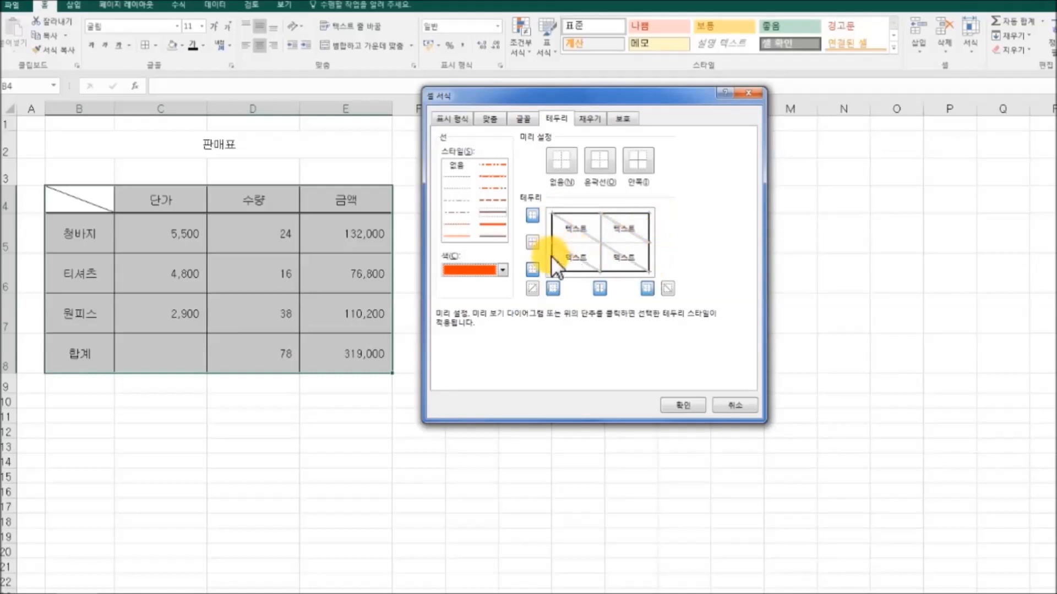
{"action": "left_click", "coordinate": [602, 165]}
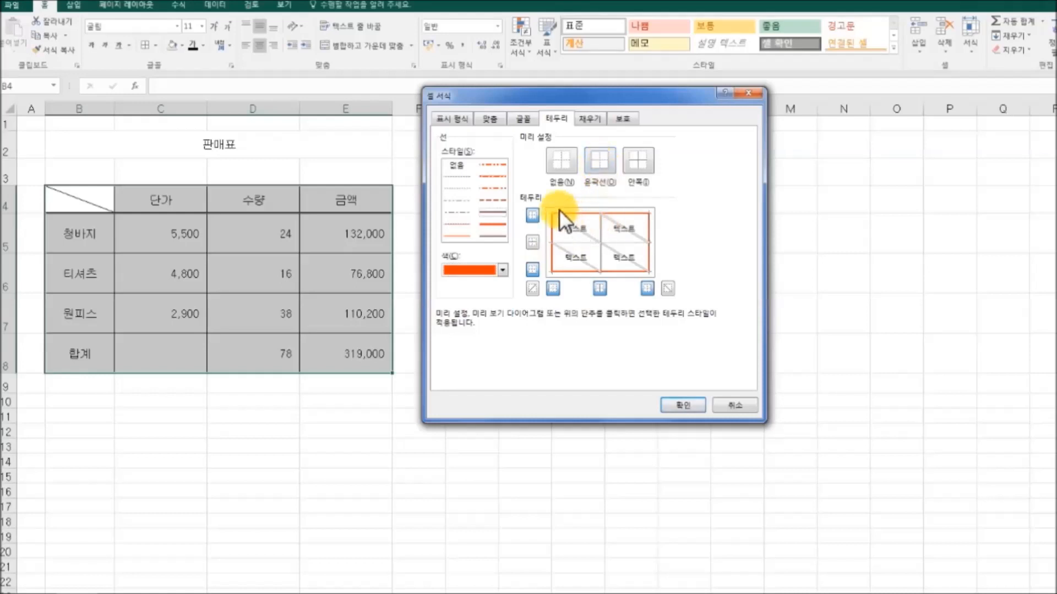
{"action": "left_click", "coordinate": [694, 405]}
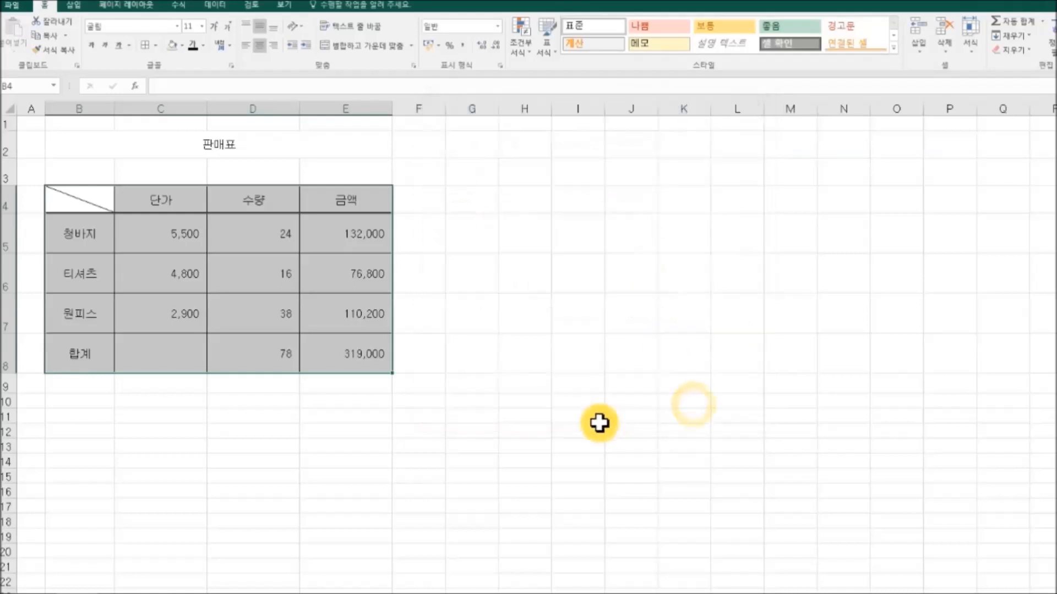
{"action": "left_click", "coordinate": [554, 434]}
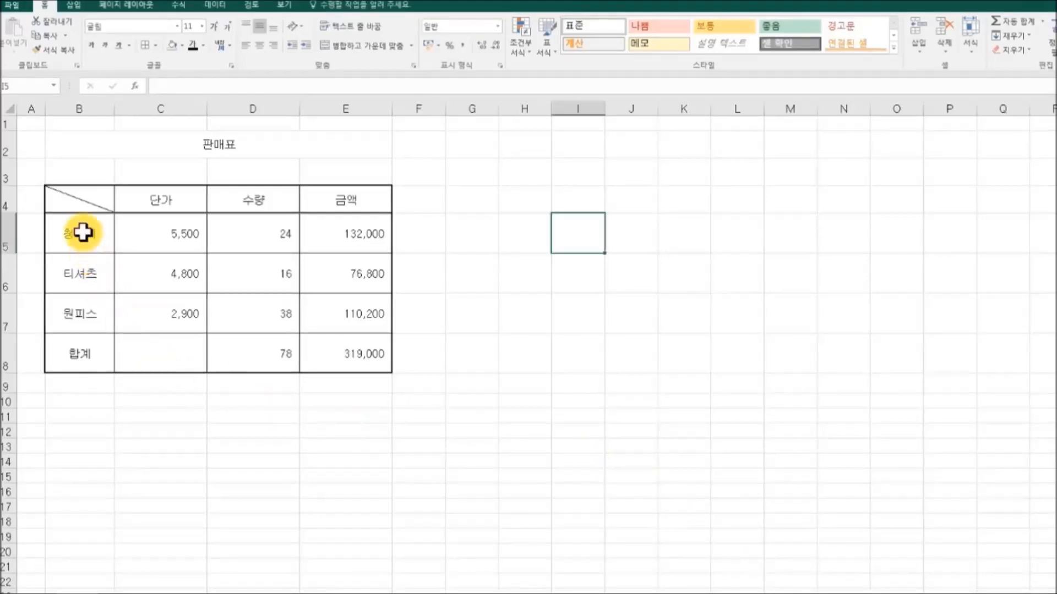
- Try left and right alignment on the row labels B5:B8, ending with horizontal centering
{"action": "left_click_drag", "start_coordinate": [83, 232], "coordinate": [89, 356]}
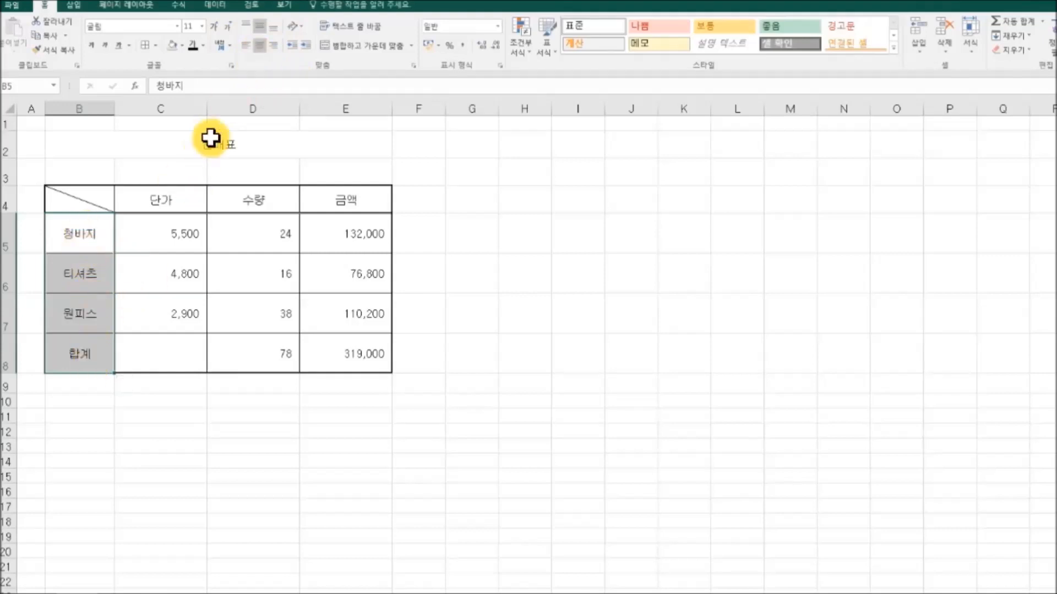
{"action": "left_click", "coordinate": [247, 47]}
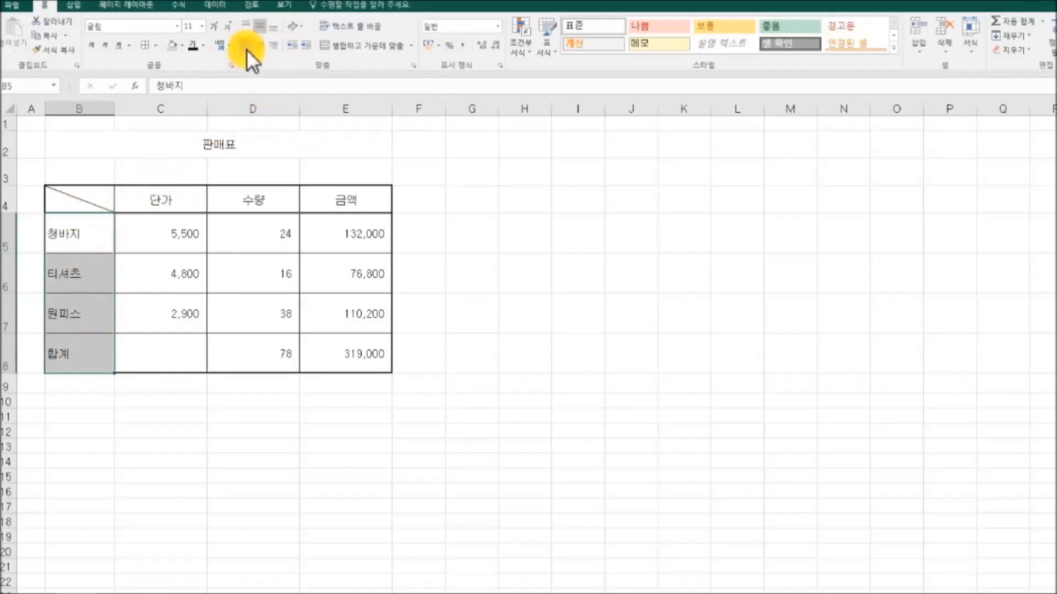
{"action": "left_click", "coordinate": [274, 48]}
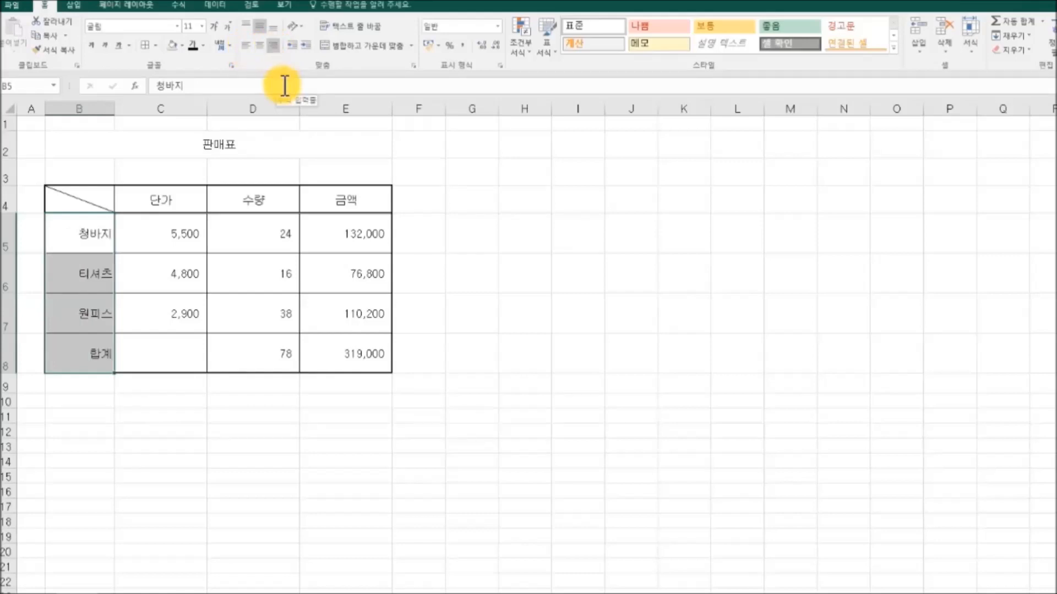
{"action": "left_click", "coordinate": [258, 45]}
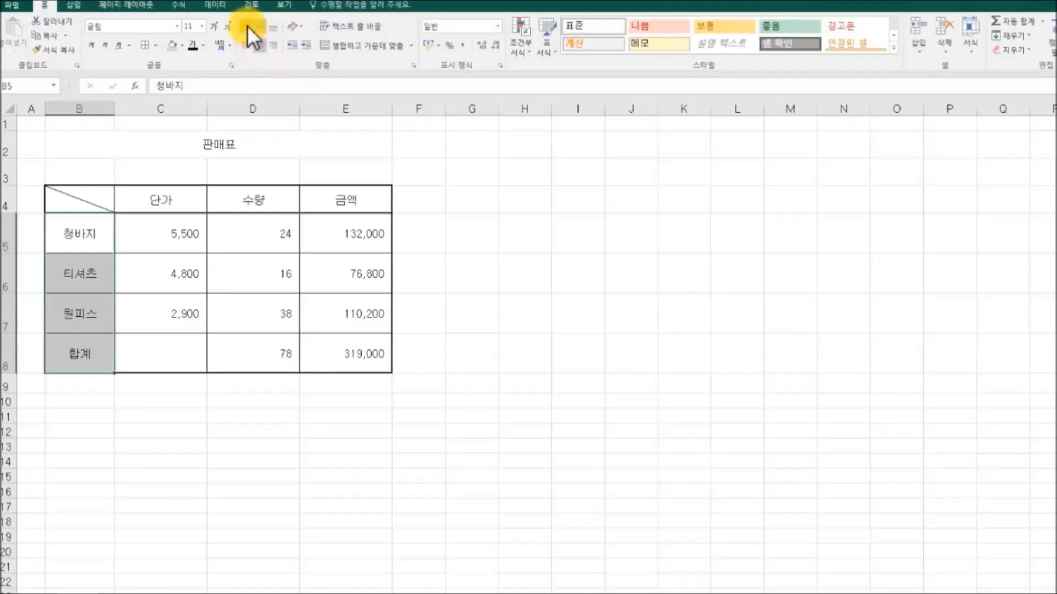
- Try top and bottom alignment combined with left and right on the labels B5:B8, ending with centered, middle alignment
{"action": "left_click", "coordinate": [247, 25]}
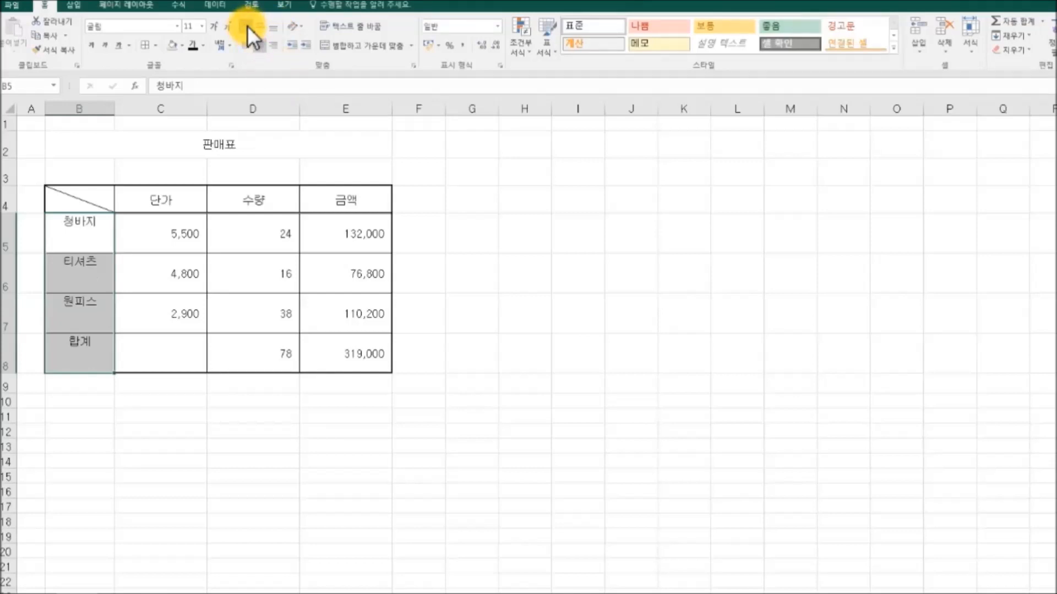
{"action": "left_click", "coordinate": [273, 29]}
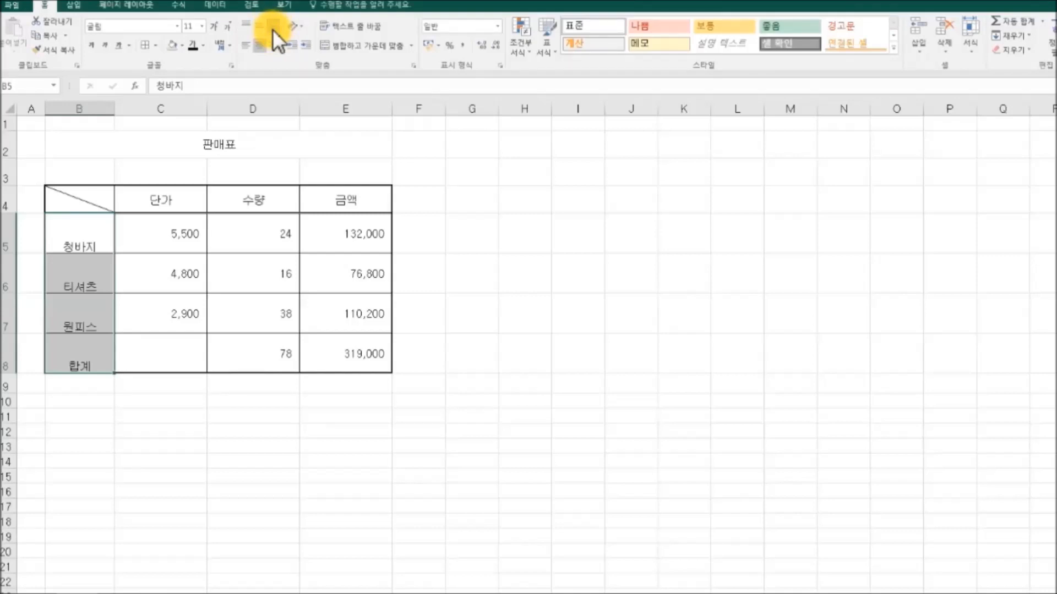
{"action": "left_click", "coordinate": [248, 47]}
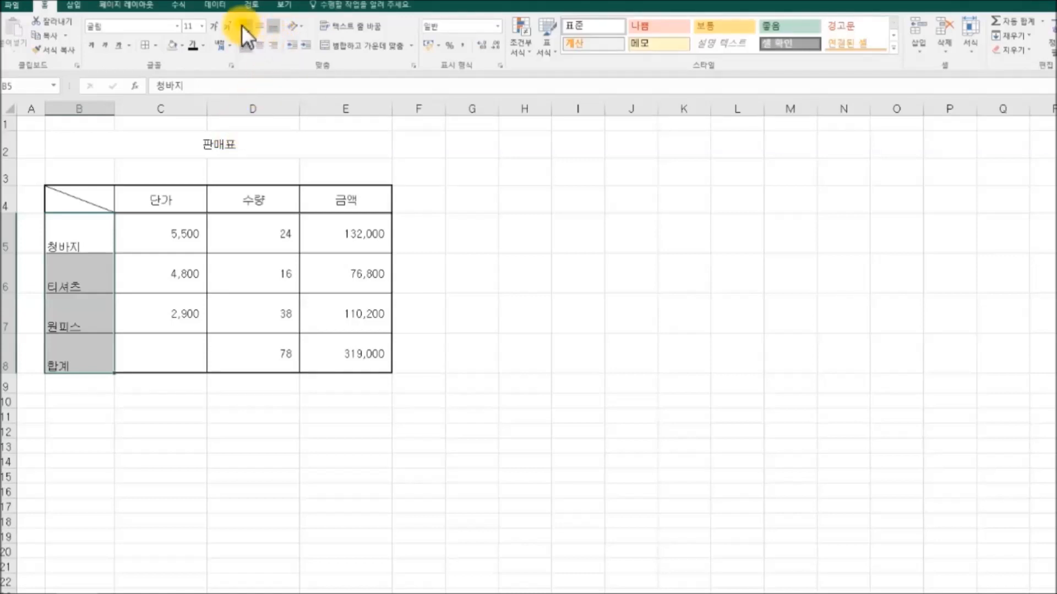
{"action": "left_click", "coordinate": [242, 25]}
{"action": "left_click", "coordinate": [272, 45]}
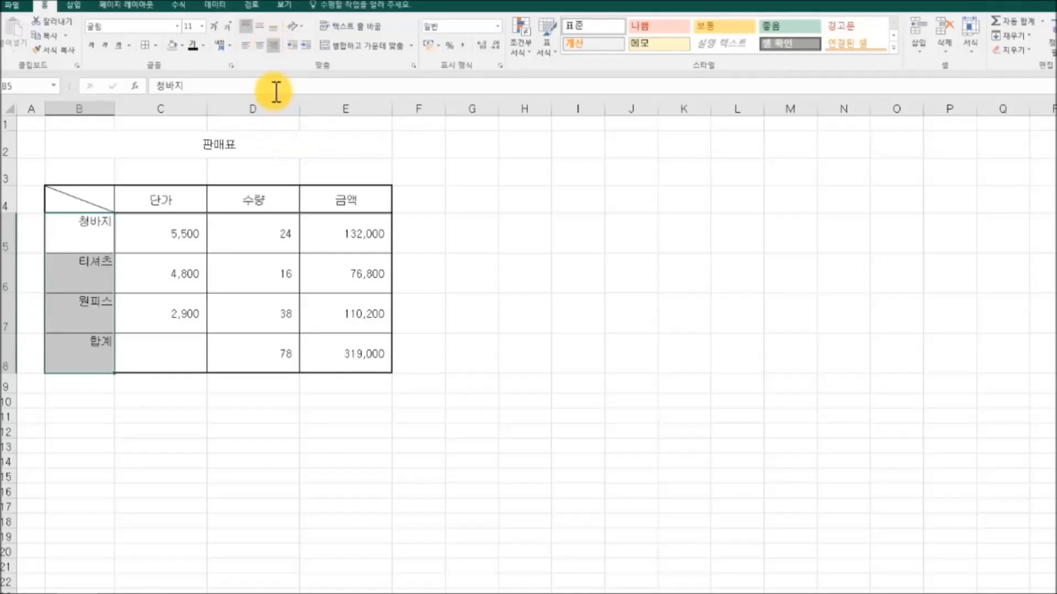
{"action": "left_click", "coordinate": [260, 44]}
{"action": "left_click", "coordinate": [259, 25]}
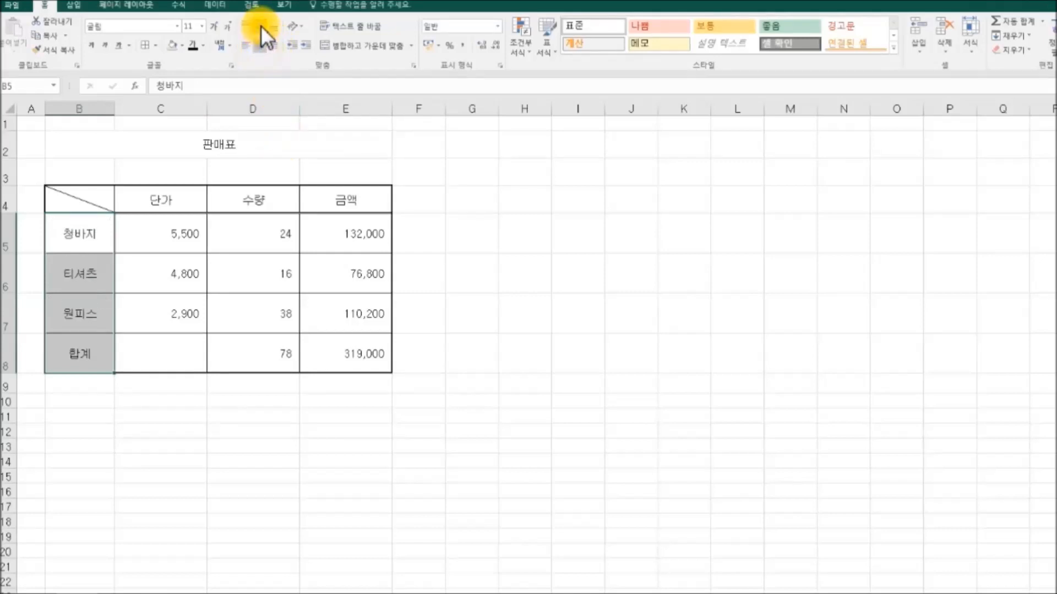
{"action": "left_click", "coordinate": [551, 218]}
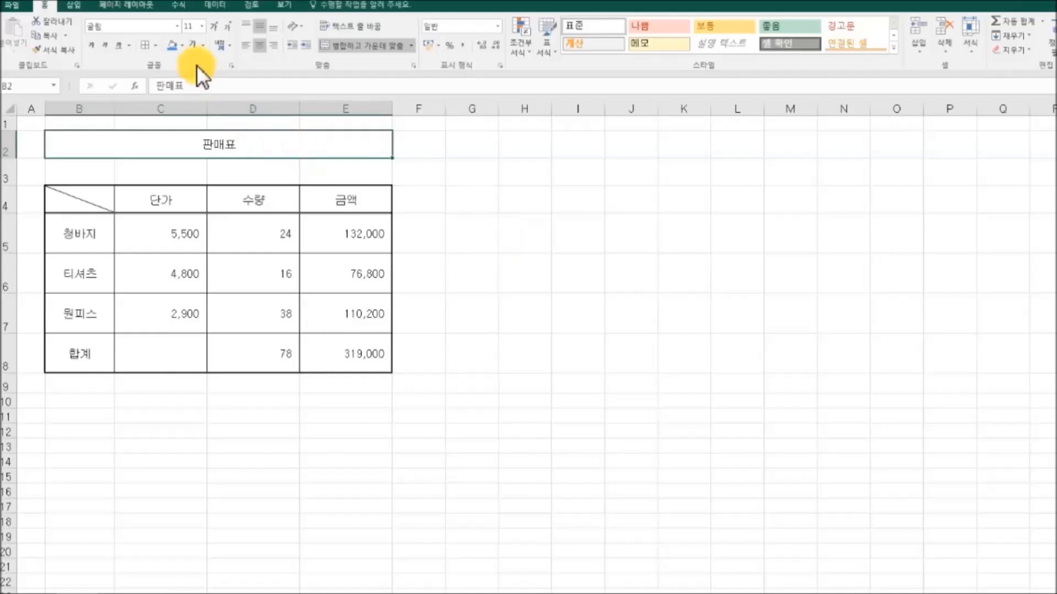
- Fill the merged title cell 판매표 with a blue theme color and set its font color to white
{"action": "left_click", "coordinate": [185, 47]}
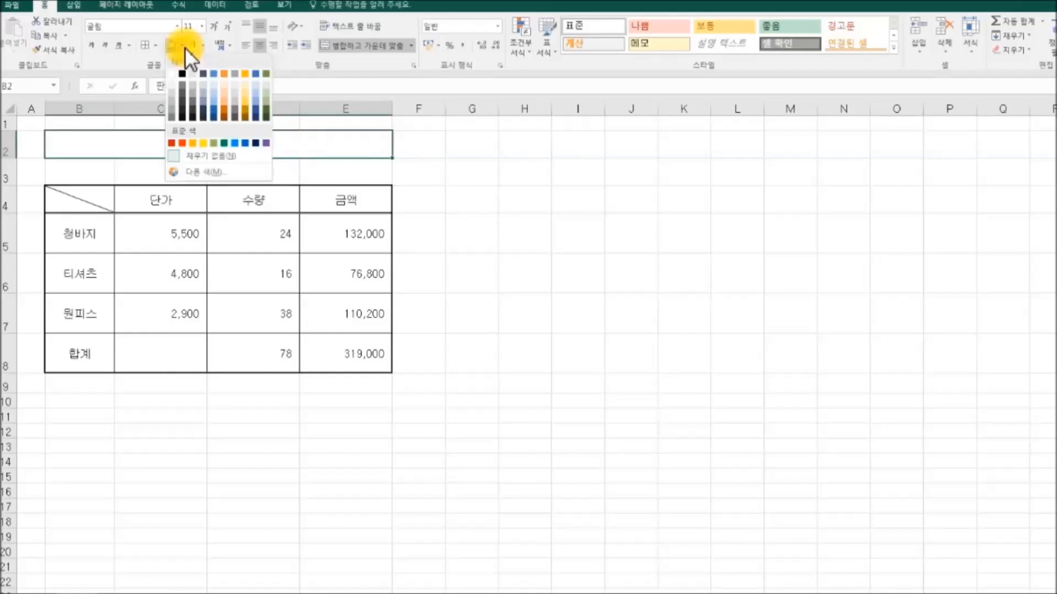
{"action": "left_click", "coordinate": [213, 107]}
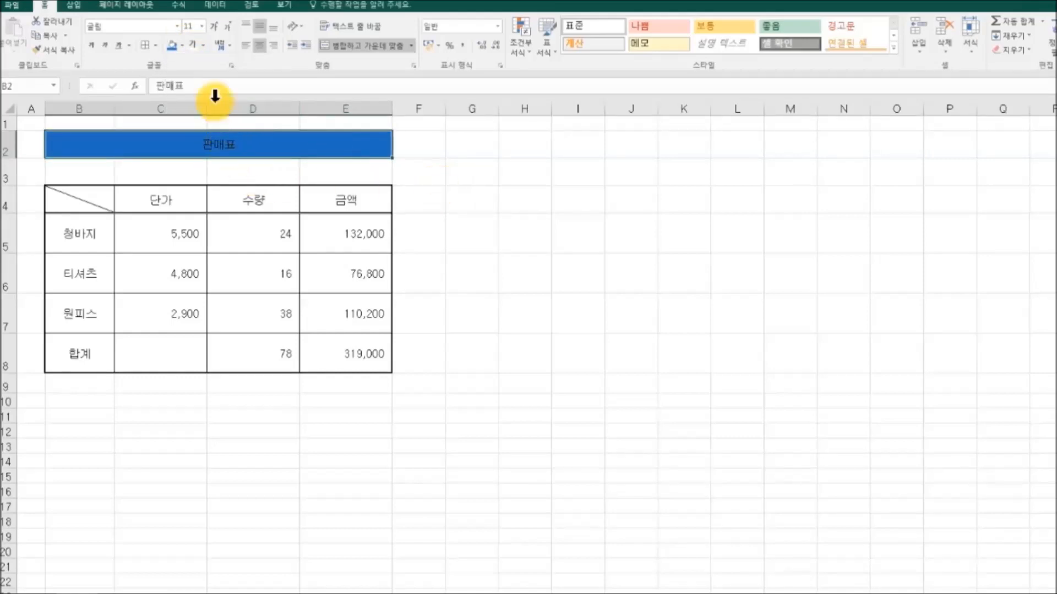
{"action": "left_click", "coordinate": [204, 46]}
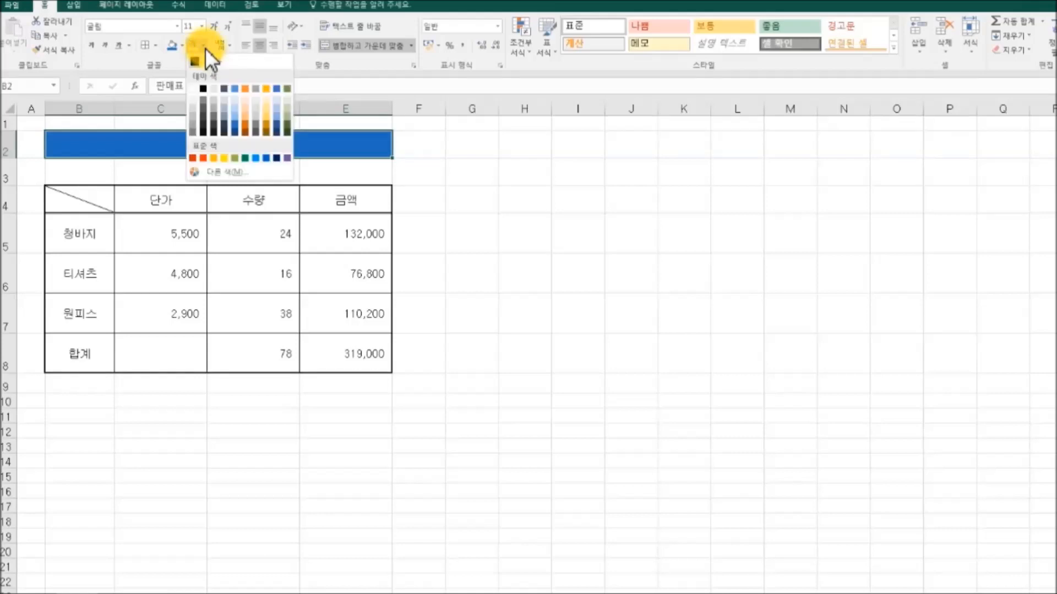
{"action": "left_click", "coordinate": [196, 88]}
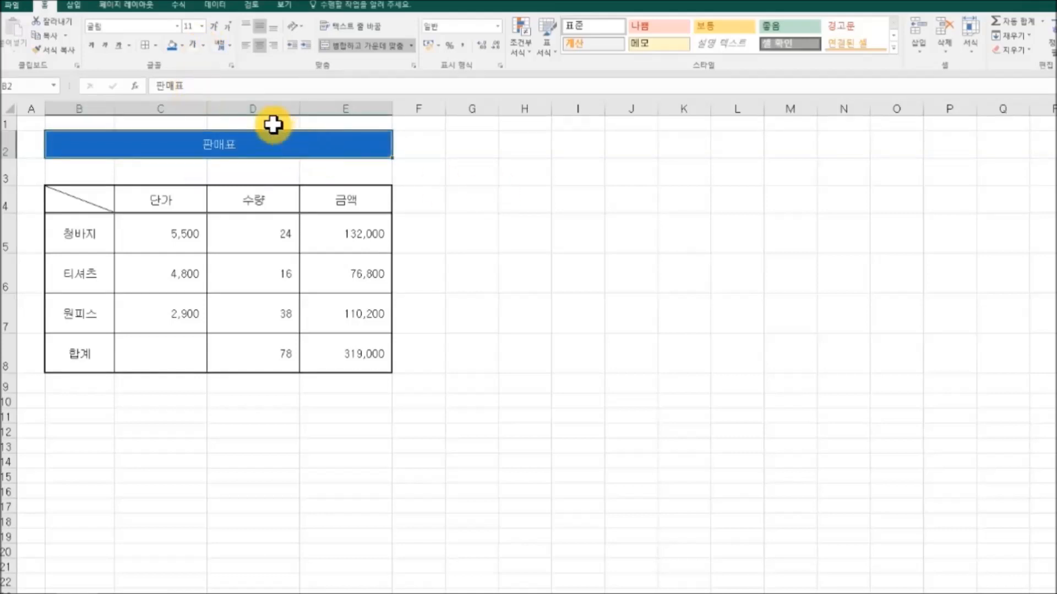
- Make the title 판매표 bold and set its font size to 14
{"action": "left_click", "coordinate": [91, 45]}
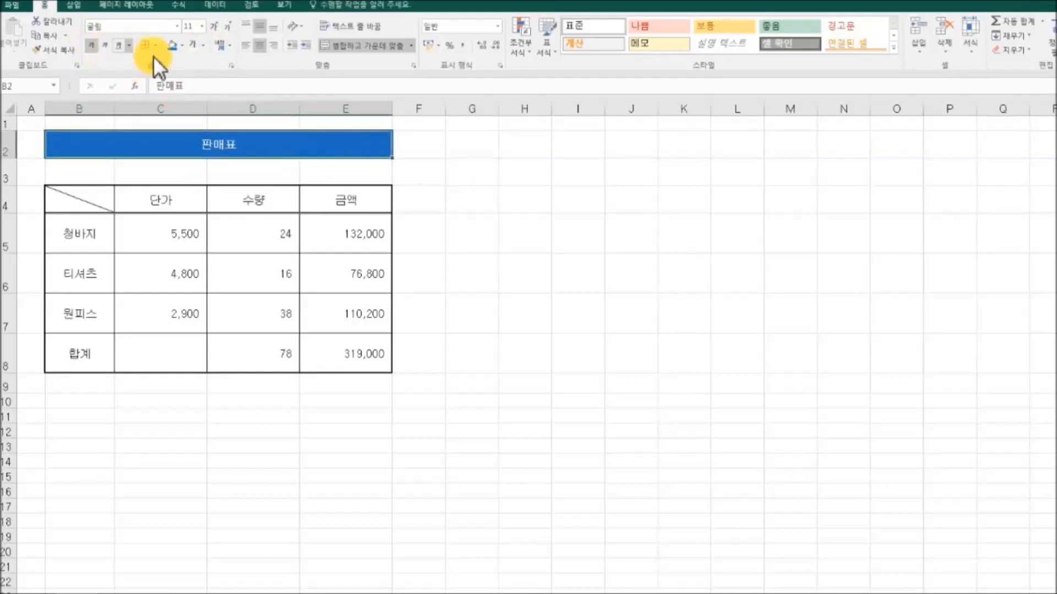
{"action": "left_click", "coordinate": [203, 25]}
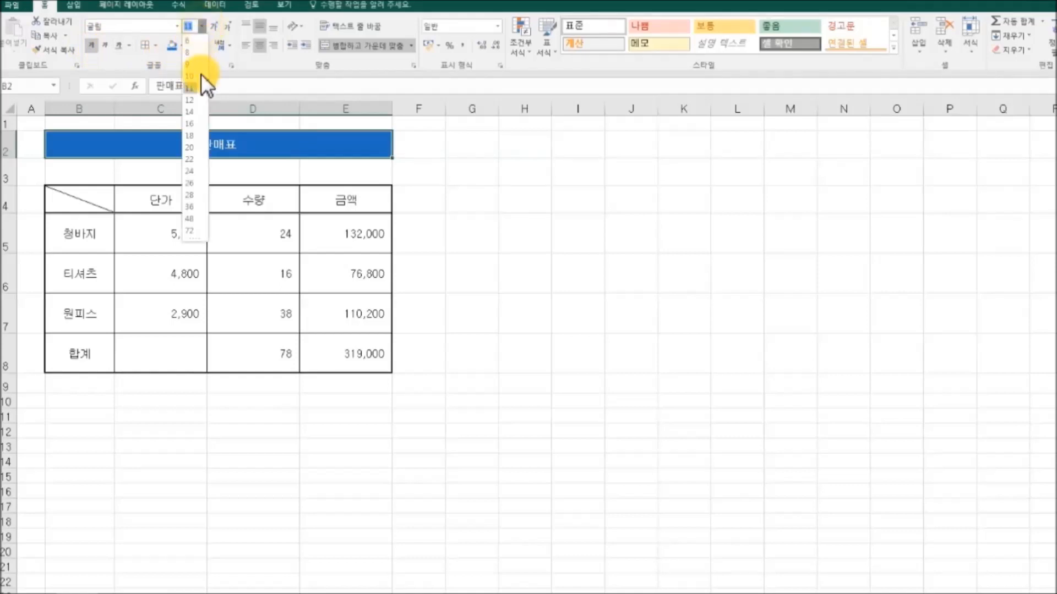
{"action": "left_click", "coordinate": [194, 108]}
{"action": "left_click", "coordinate": [518, 211]}
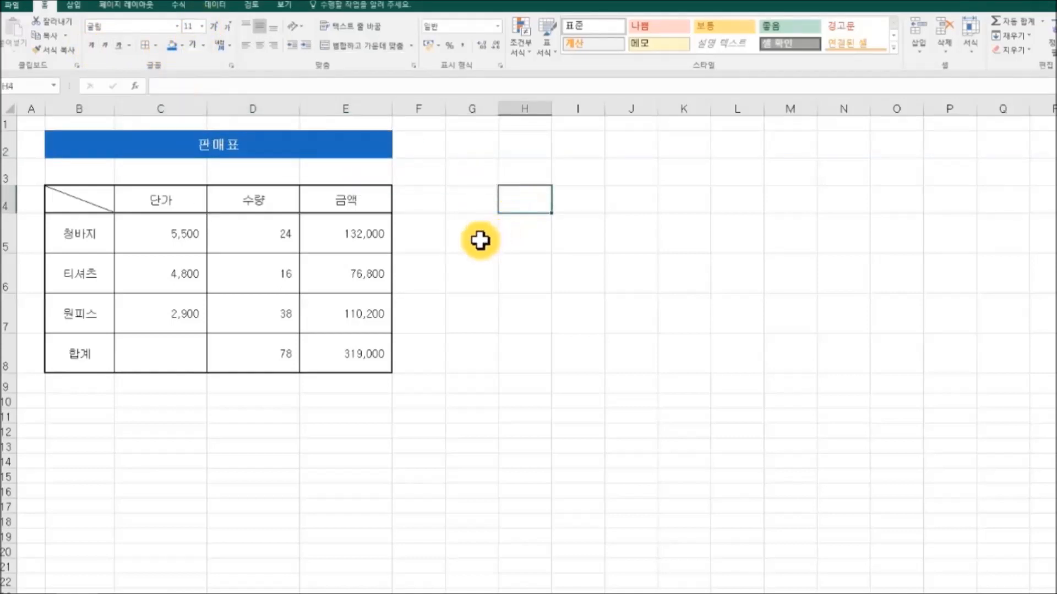
- Fill the header row B4:E4 with light orange and make its text bold
{"action": "left_click_drag", "start_coordinate": [76, 200], "coordinate": [351, 205]}
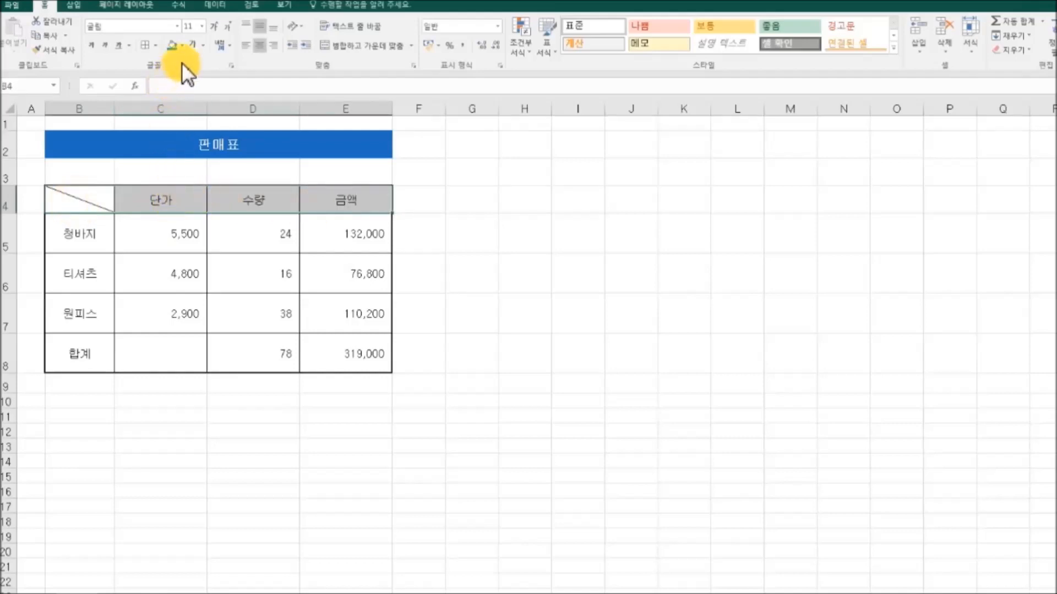
{"action": "left_click", "coordinate": [183, 48]}
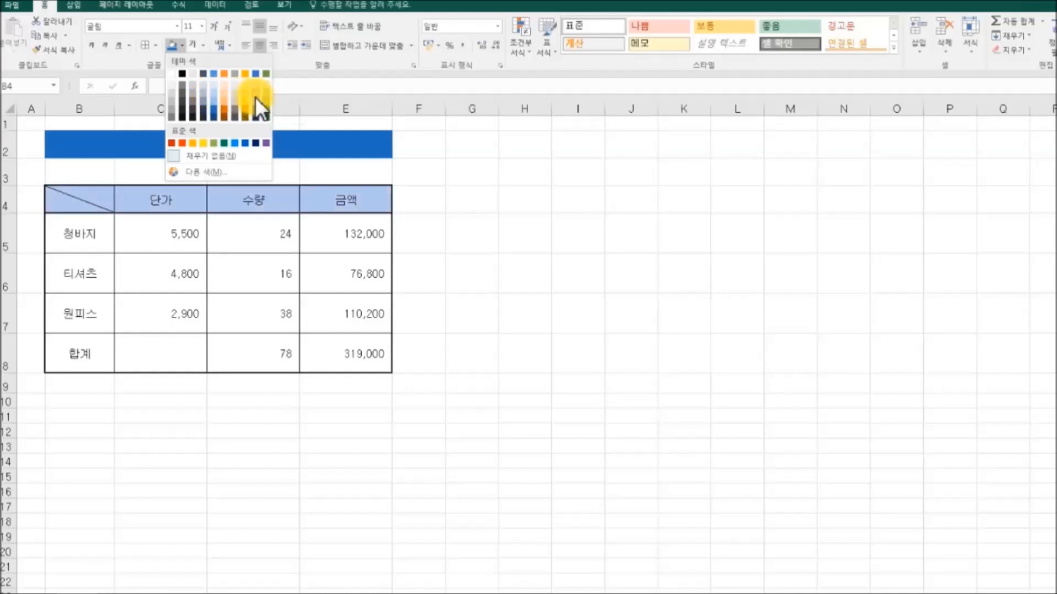
{"action": "left_click", "coordinate": [225, 94]}
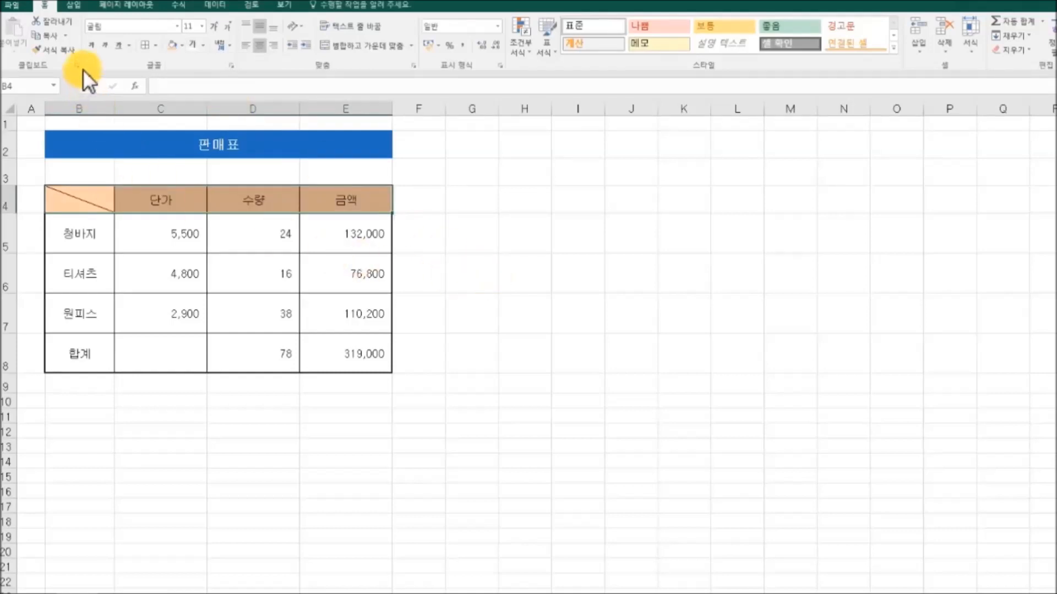
{"action": "left_click", "coordinate": [576, 301]}
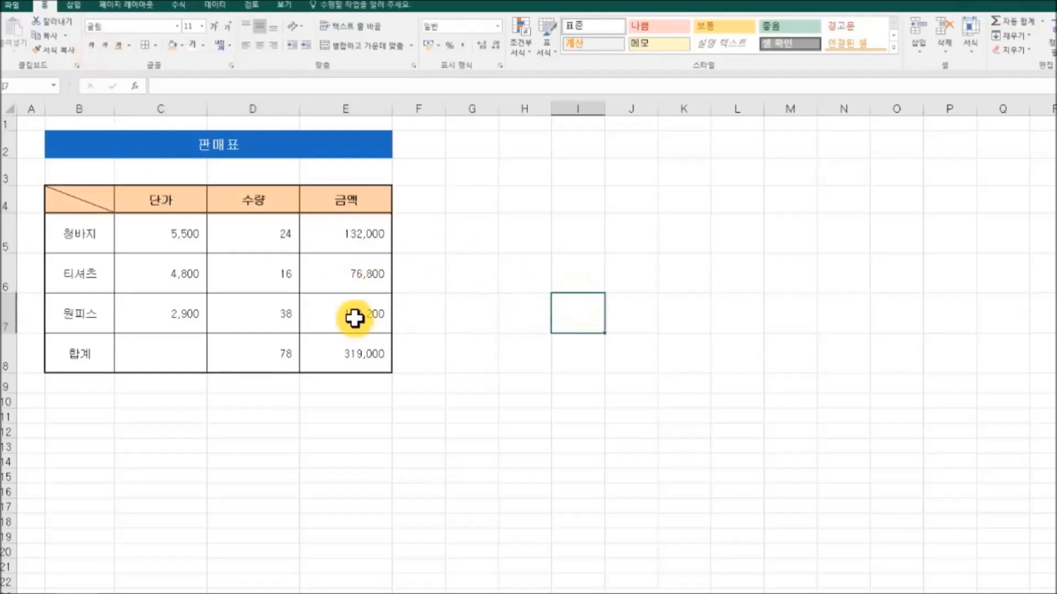
- Change the fill of the header row B4:E4 to a light blue theme color
{"action": "left_click_drag", "start_coordinate": [97, 201], "coordinate": [336, 198]}
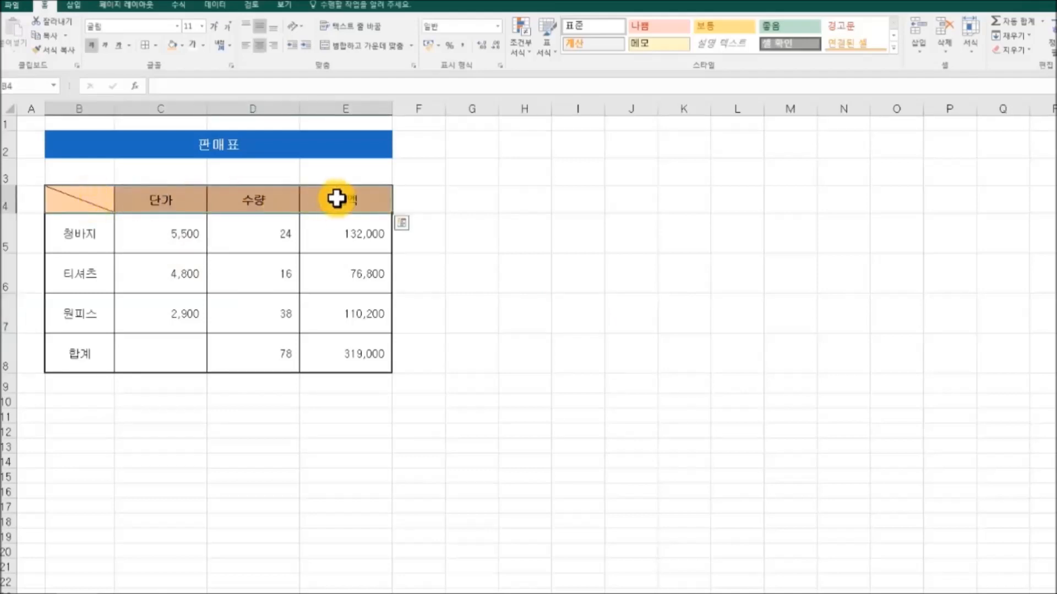
{"action": "left_click", "coordinate": [182, 43]}
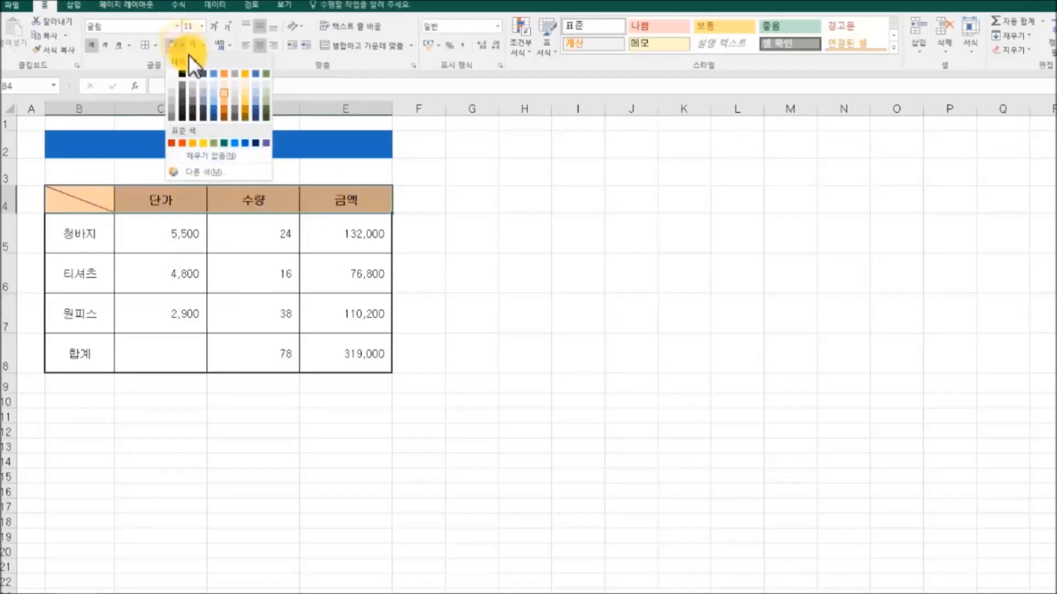
{"action": "left_click", "coordinate": [213, 89]}
{"action": "left_click", "coordinate": [510, 244]}
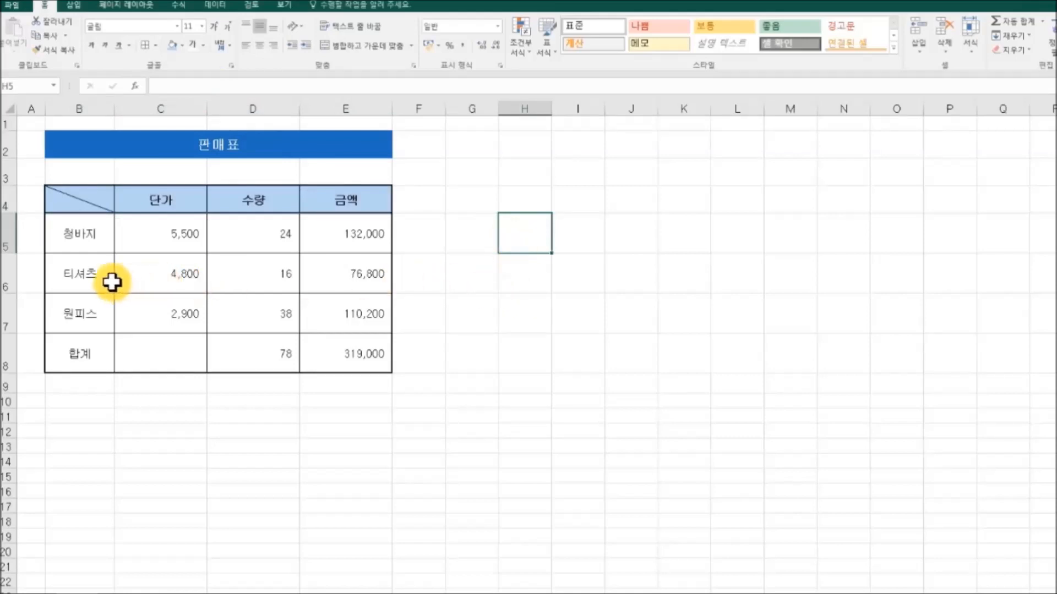
- Fill the 티셔츠 row B6:E6 with a very light blue theme color, paler than the header row
{"action": "left_click_drag", "start_coordinate": [81, 276], "coordinate": [314, 266]}
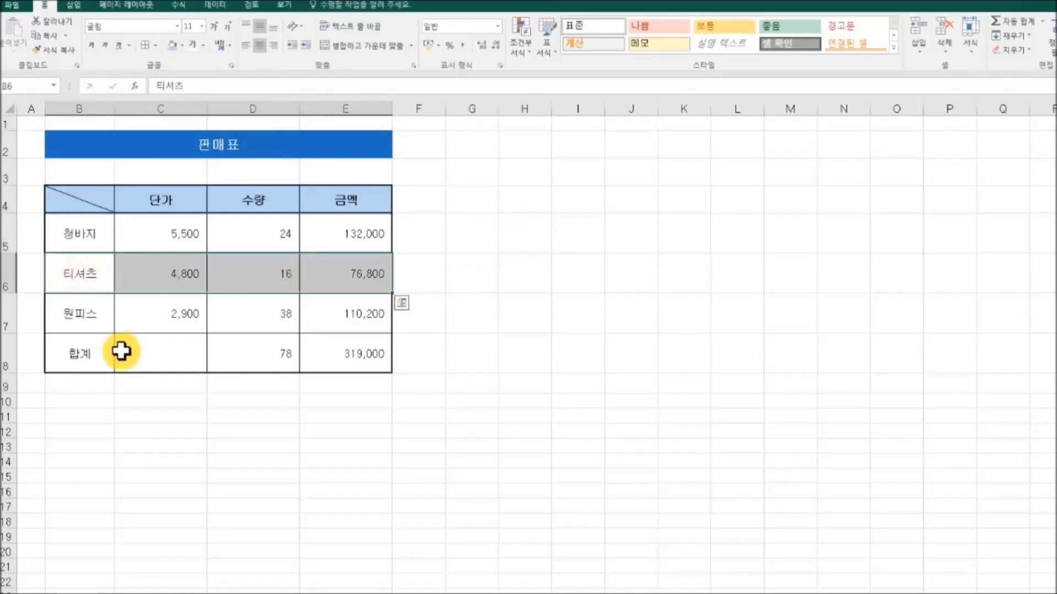
{"action": "left_click_drag", "start_coordinate": [75, 353], "coordinate": [329, 352]}
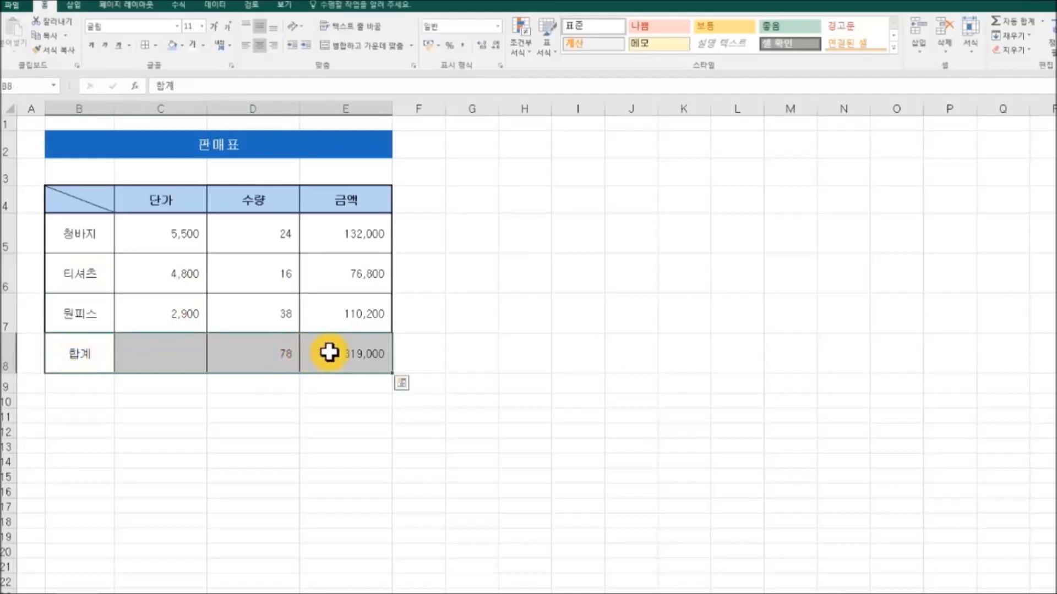
{"action": "left_click_drag", "start_coordinate": [93, 273], "coordinate": [279, 272]}
{"action": "left_click", "coordinate": [469, 282]}
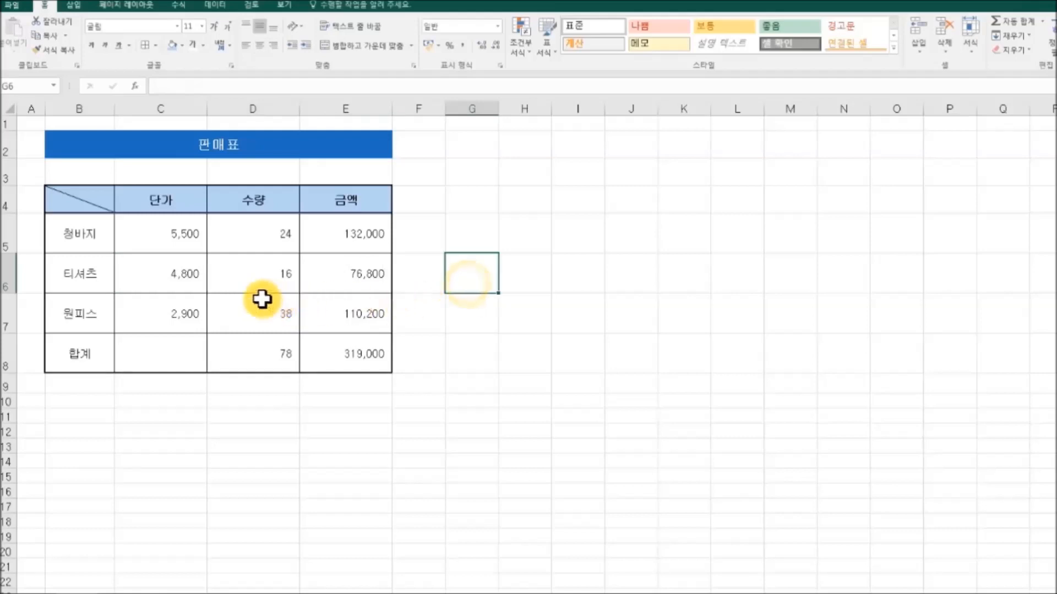
{"action": "left_click_drag", "start_coordinate": [84, 272], "coordinate": [324, 275]}
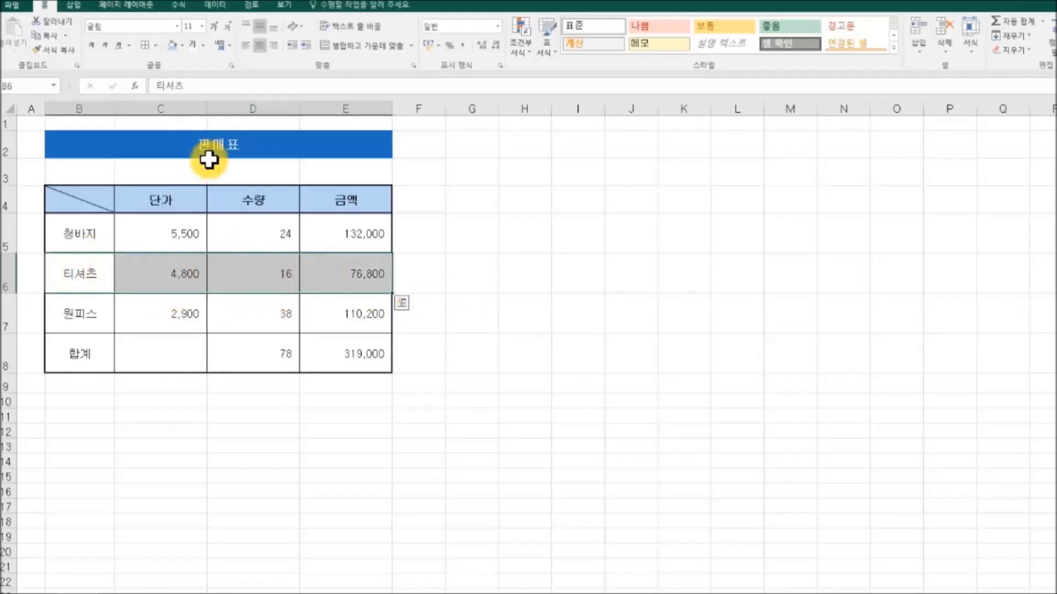
{"action": "left_click", "coordinate": [185, 48]}
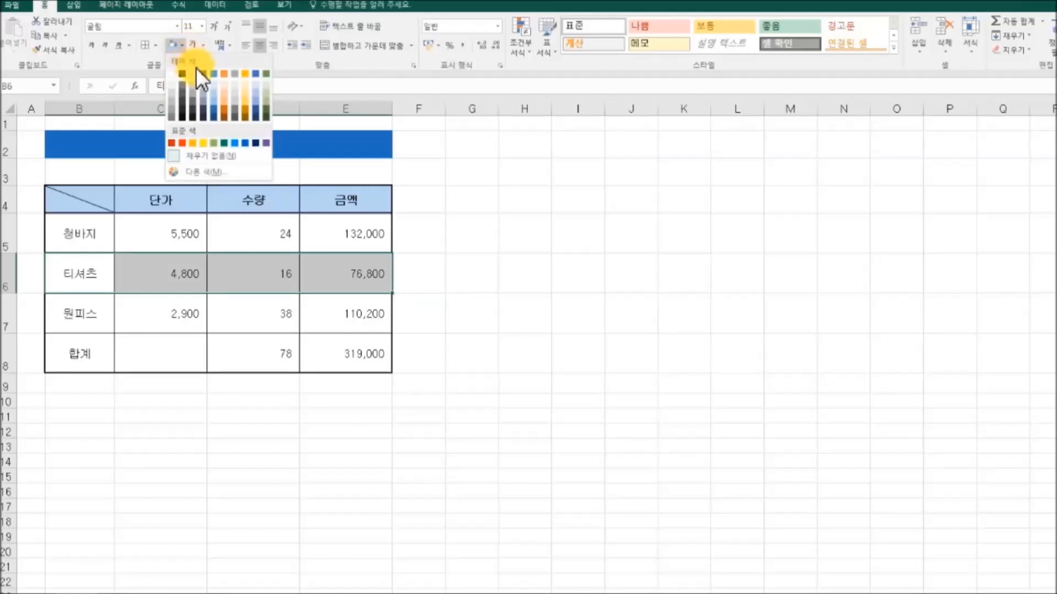
{"action": "left_click", "coordinate": [214, 83]}
{"action": "left_click", "coordinate": [501, 280]}
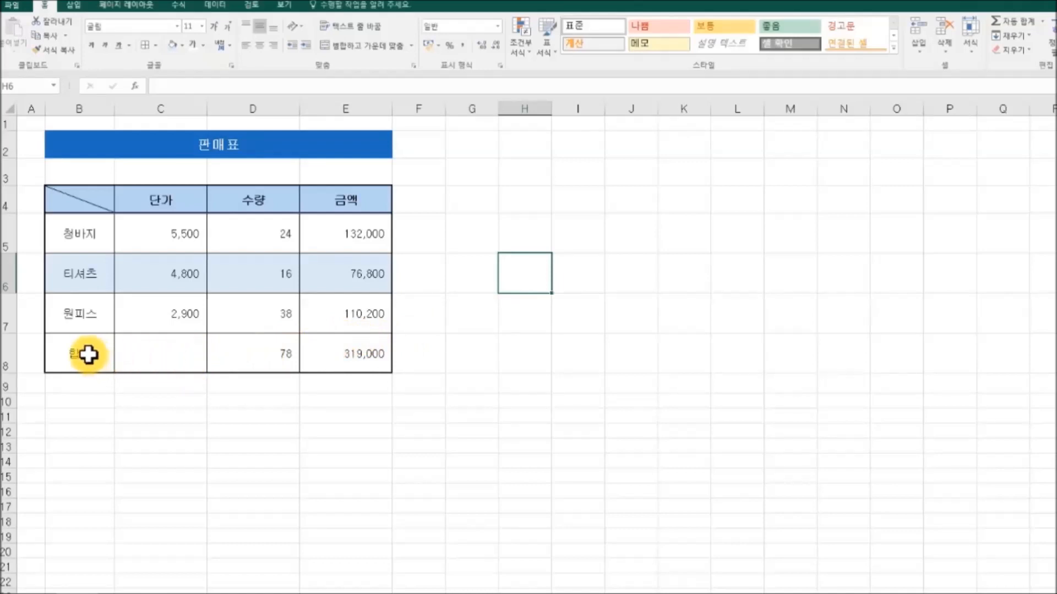
- Apply the same very light blue fill to the 합계 row B8:E8
{"action": "left_click_drag", "start_coordinate": [89, 354], "coordinate": [309, 354]}
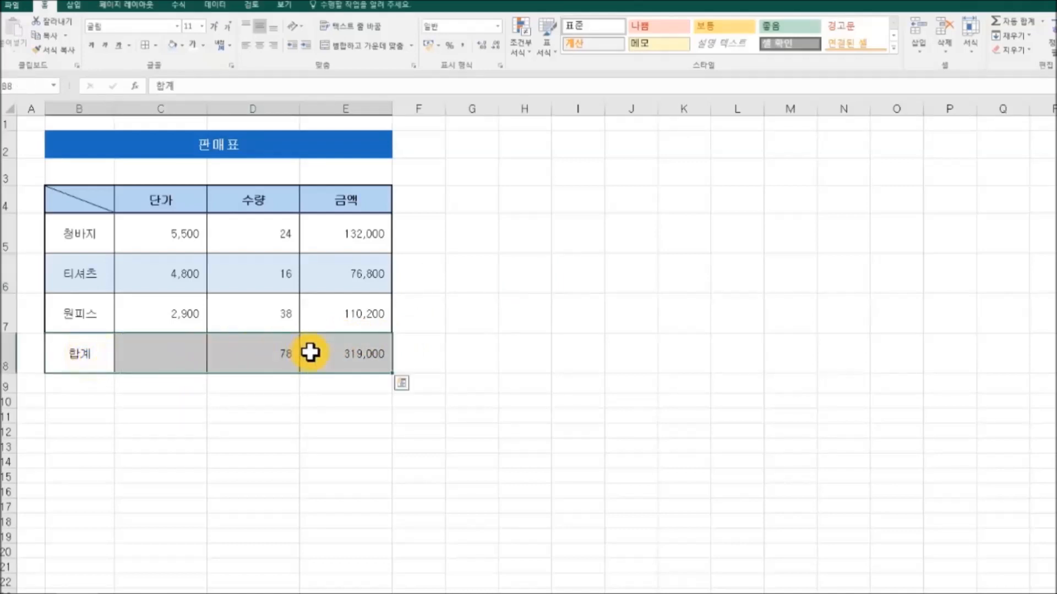
{"action": "left_click", "coordinate": [174, 45]}
{"action": "left_click", "coordinate": [553, 309]}
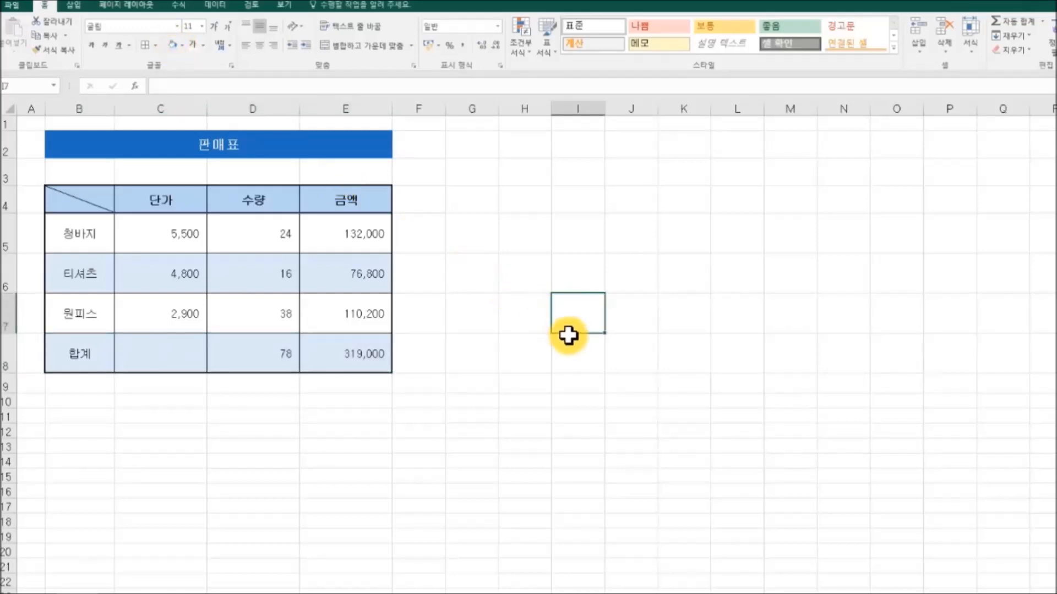
- Set the font color of the 티셔츠 row B6:E6 to orange-red
{"action": "left_click_drag", "start_coordinate": [83, 233], "coordinate": [380, 273]}
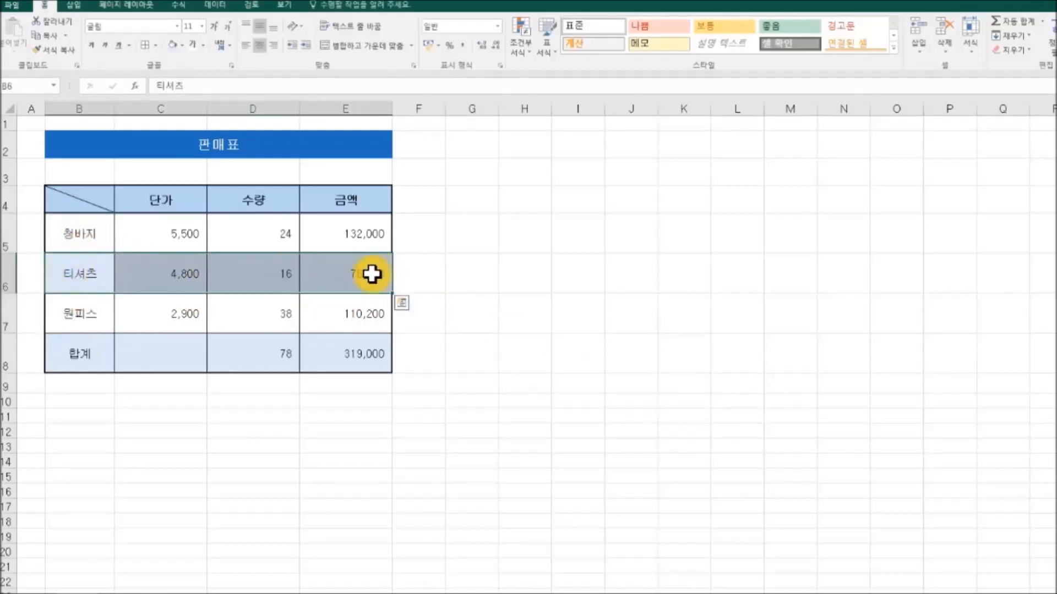
{"action": "left_click", "coordinate": [203, 44]}
{"action": "left_click", "coordinate": [202, 157]}
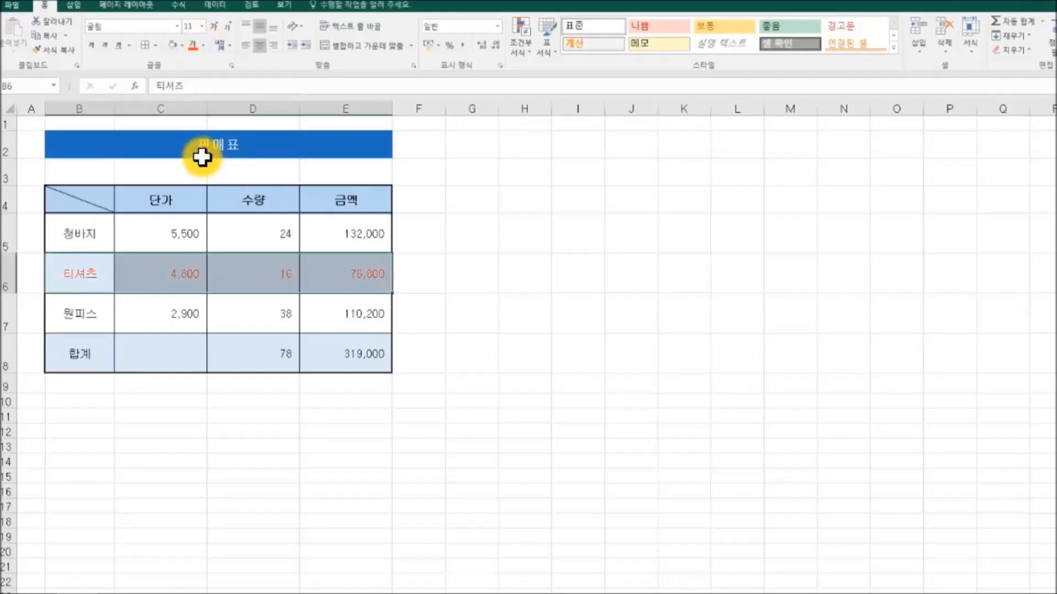
{"action": "left_click", "coordinate": [475, 271]}
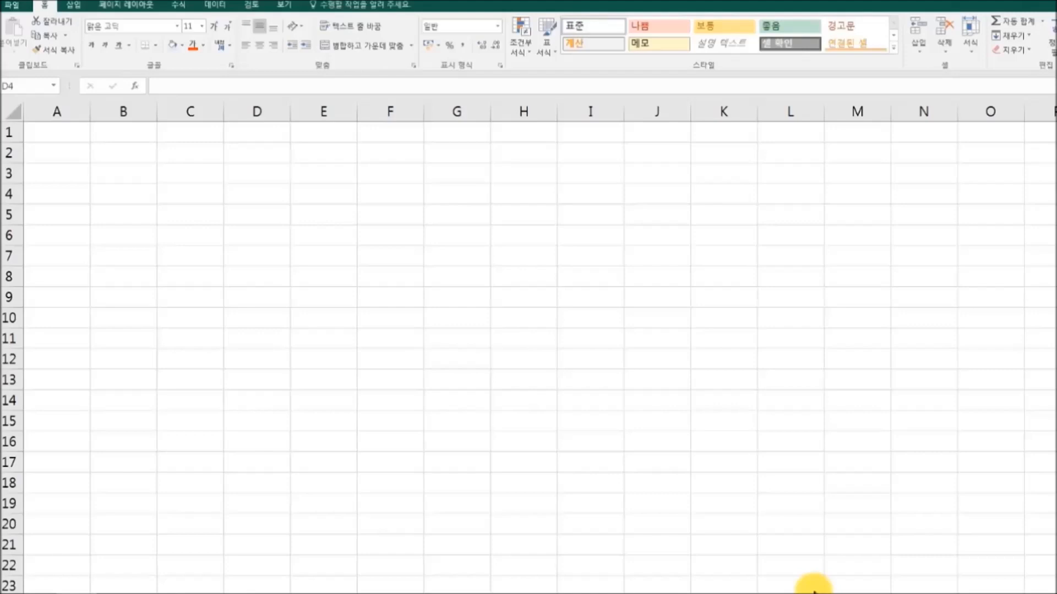
- Enter 엑셀 in cell D4 and 팁 in cell D5 of the blank sheet
{"action": "left_click", "coordinate": [258, 195]}
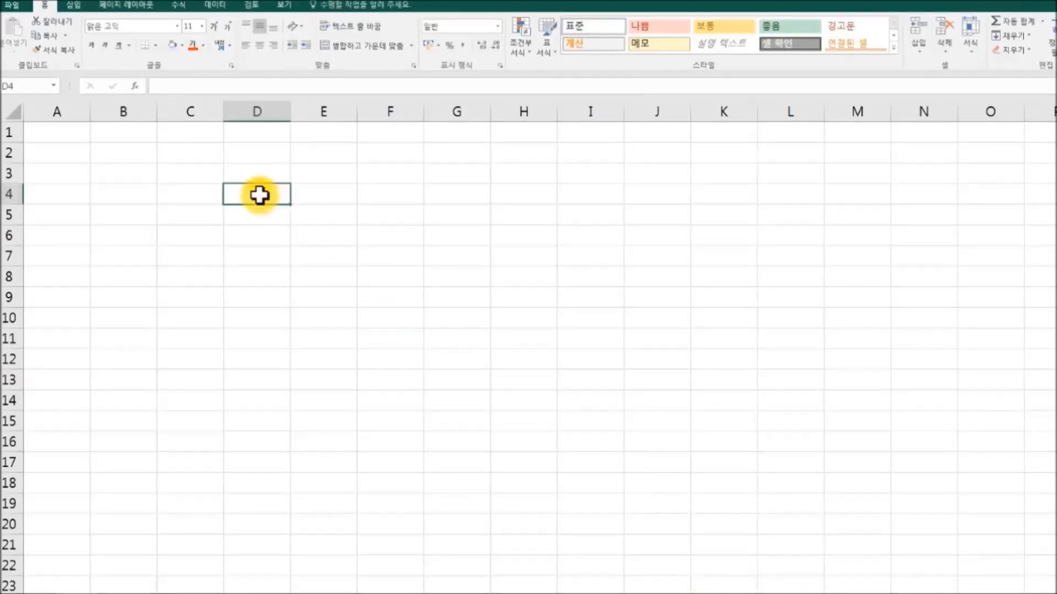
{"action": "type", "text": "엑셀"}
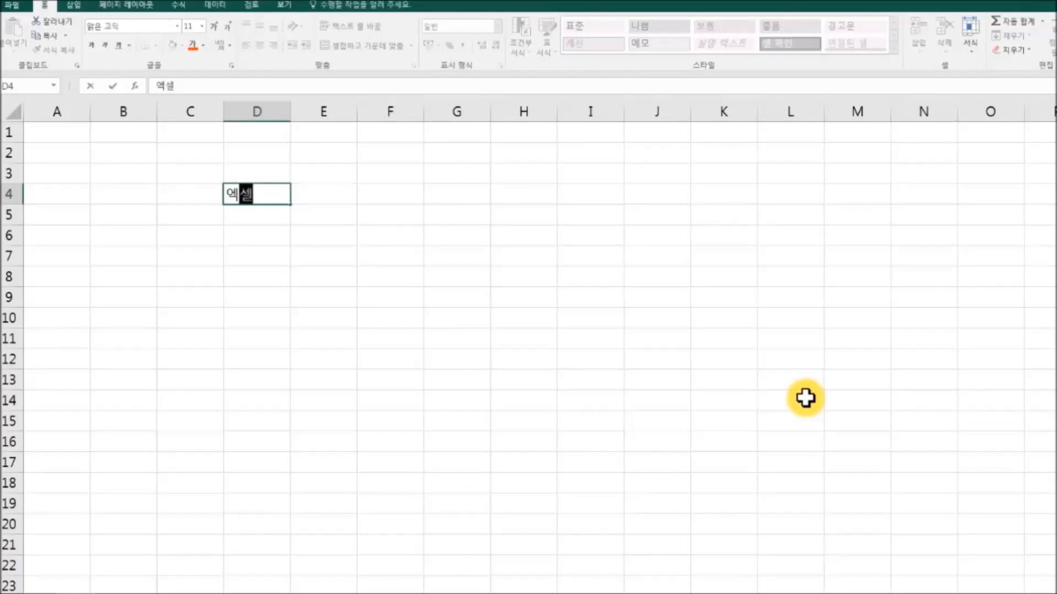
{"action": "key", "text": "ctrl+Return"}
{"action": "key", "text": "Return"}
{"action": "type", "text": "팁"}
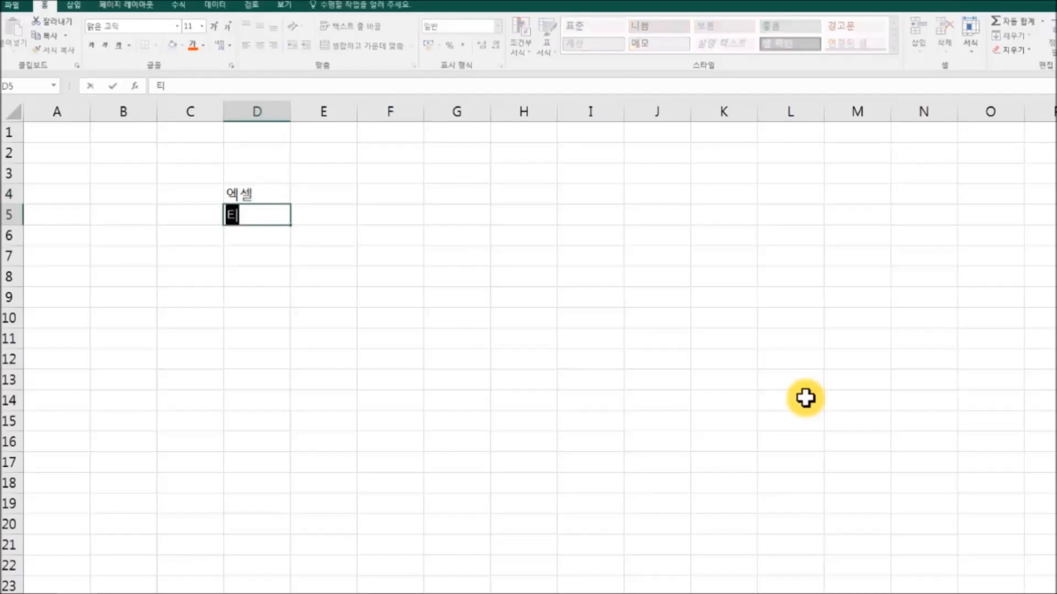
{"action": "key", "text": "Return"}
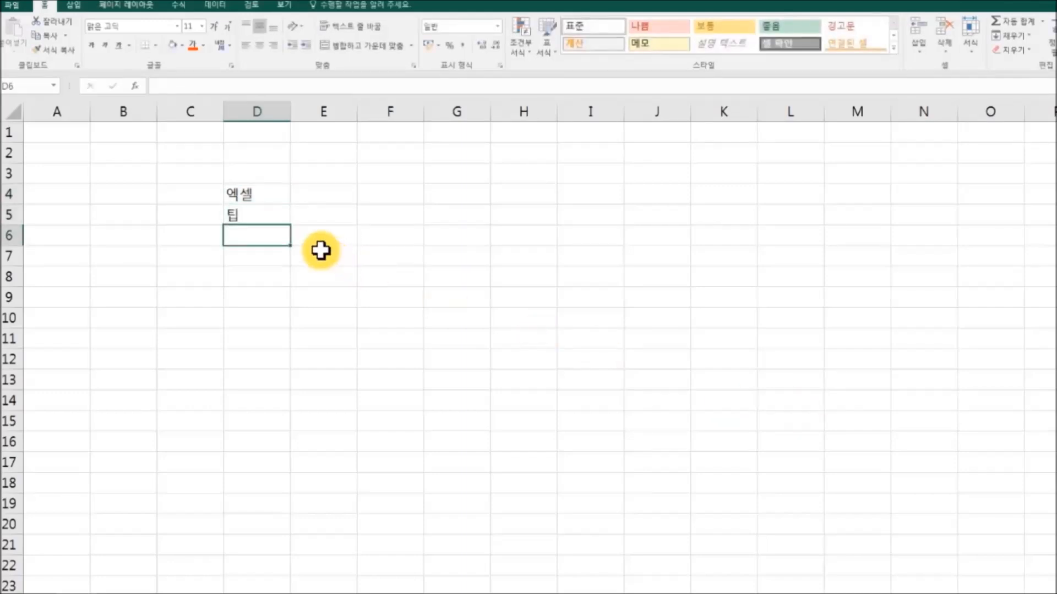
- Enter 엑셀 and 팁 on two lines inside the single cell D7, separated by a line break
{"action": "left_click", "coordinate": [280, 249]}
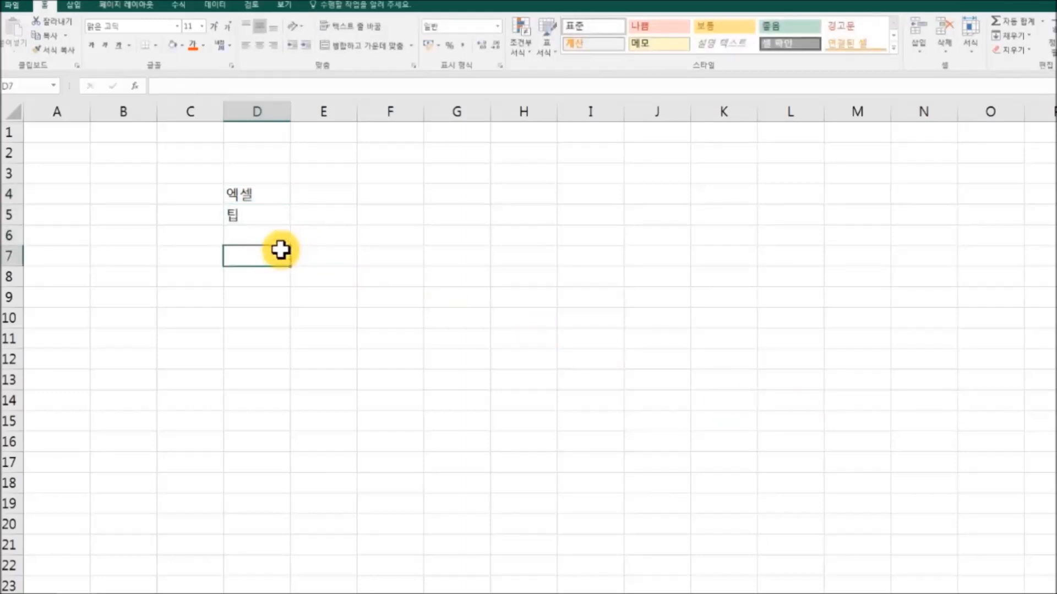
{"action": "left_click_drag", "start_coordinate": [271, 191], "coordinate": [272, 212]}
{"action": "left_click", "coordinate": [385, 273]}
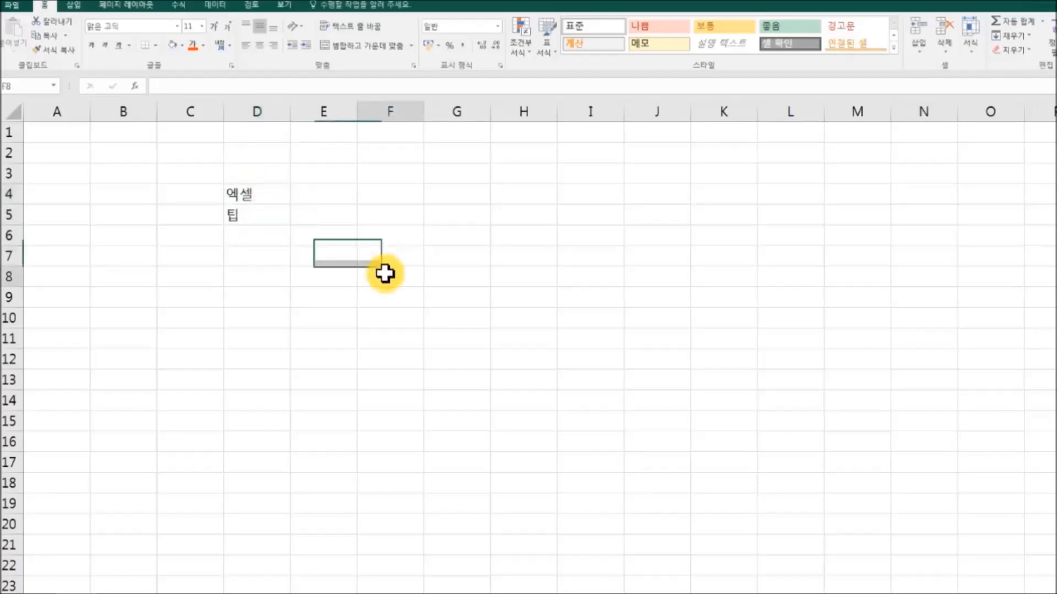
{"action": "left_click", "coordinate": [256, 255]}
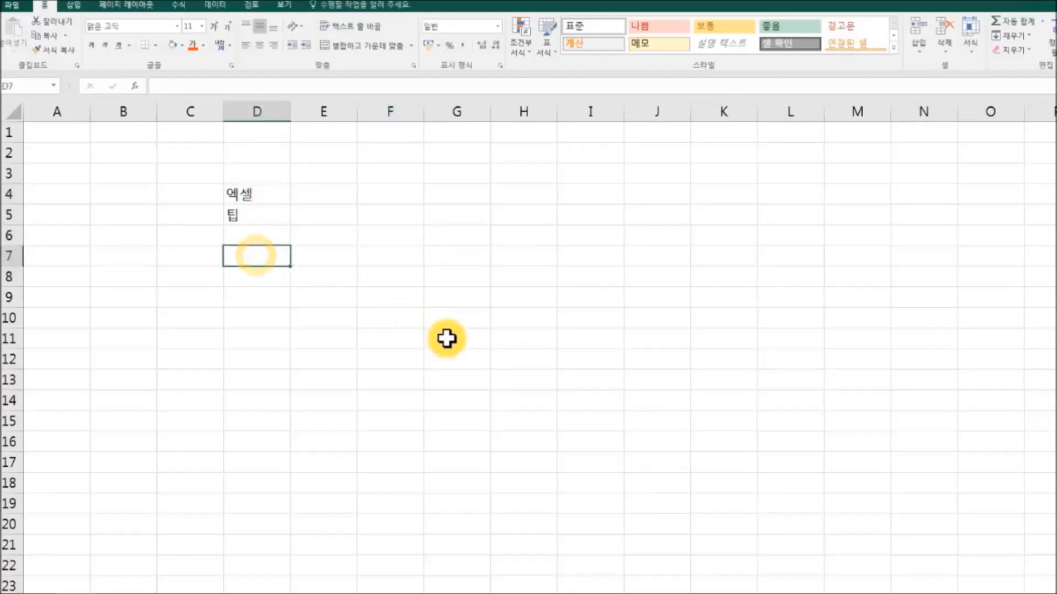
{"action": "type", "text": "엑셀"}
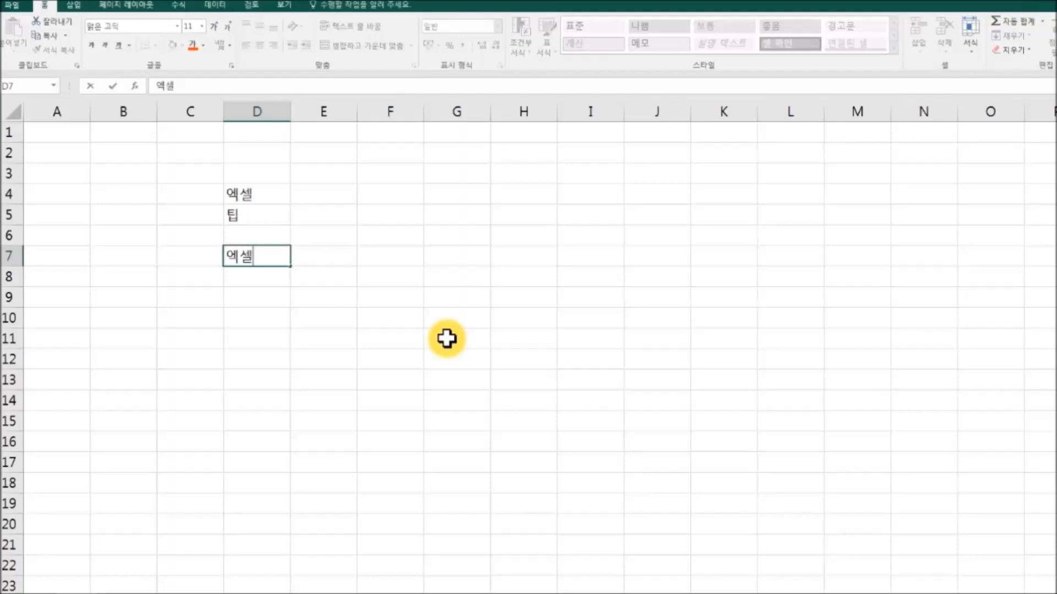
{"action": "key", "text": "alt+Return"}
{"action": "type", "text": "팁"}
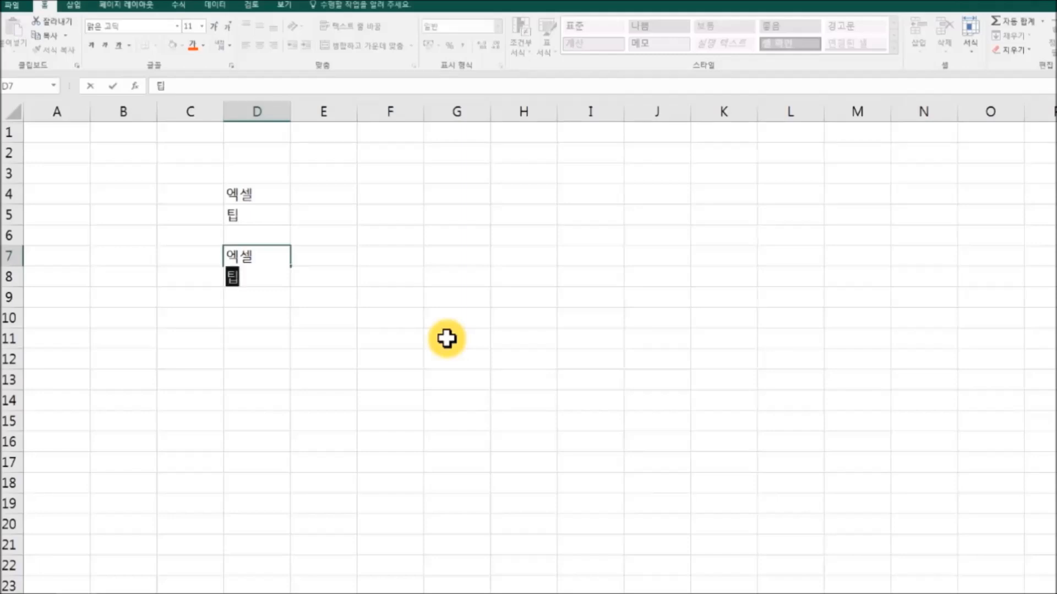
{"action": "key", "text": "Return"}
{"action": "left_click", "coordinate": [414, 365]}
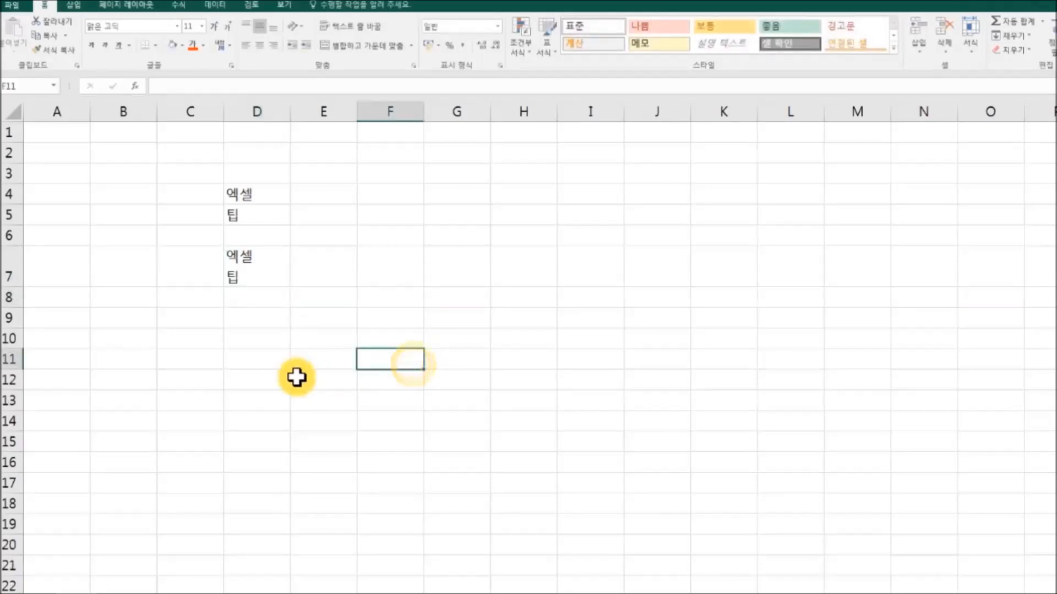